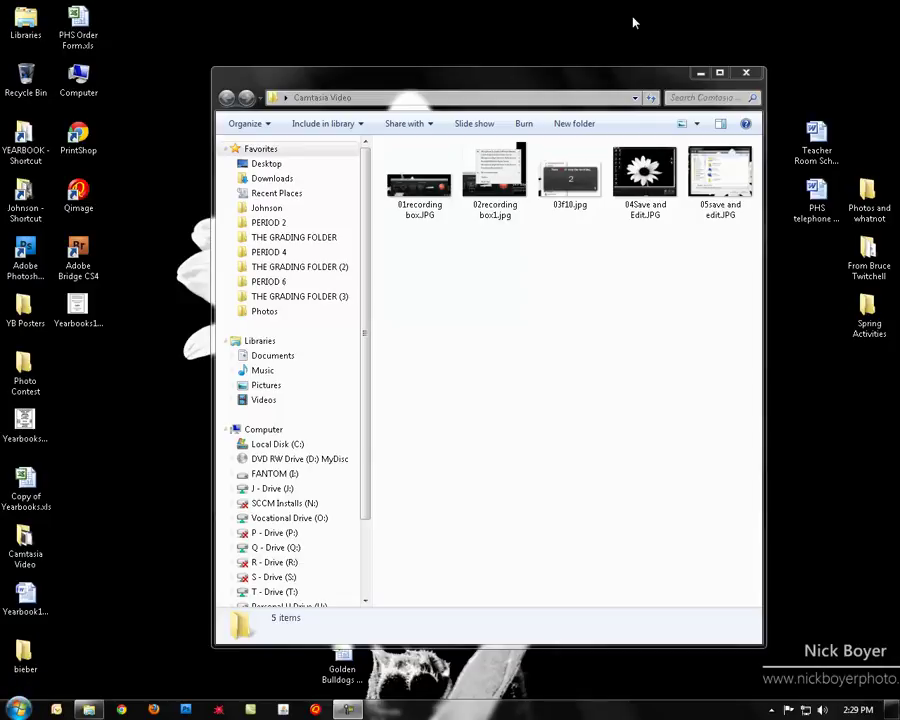
- Start the Record the Screen task of Camtasia Studio 7 from the desktop and bring up the recorder window
{"action": "left_click", "coordinate": [700, 72]}
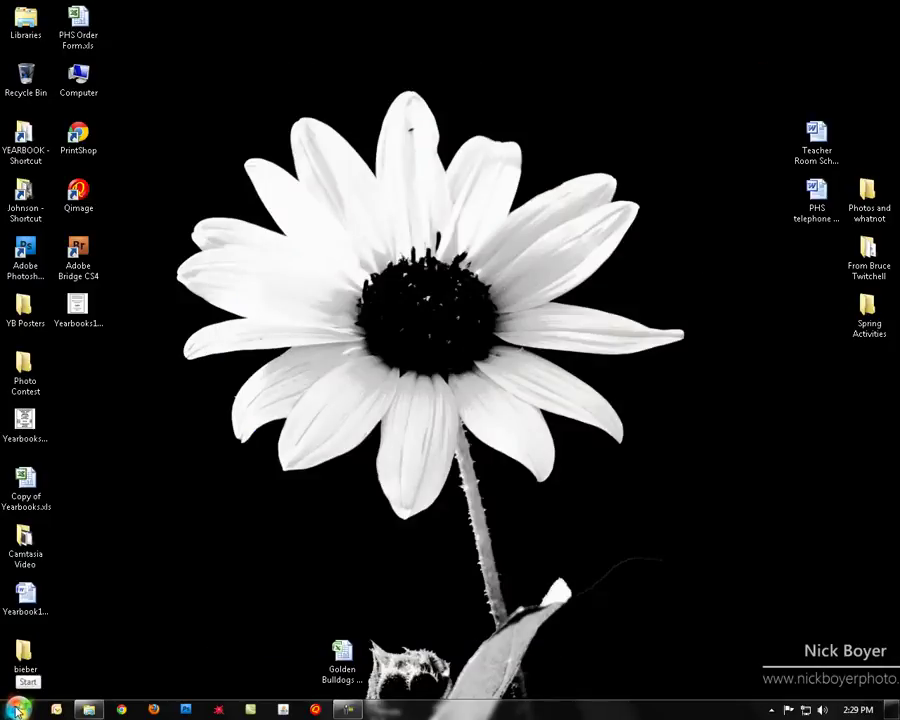
{"action": "left_click", "coordinate": [17, 711]}
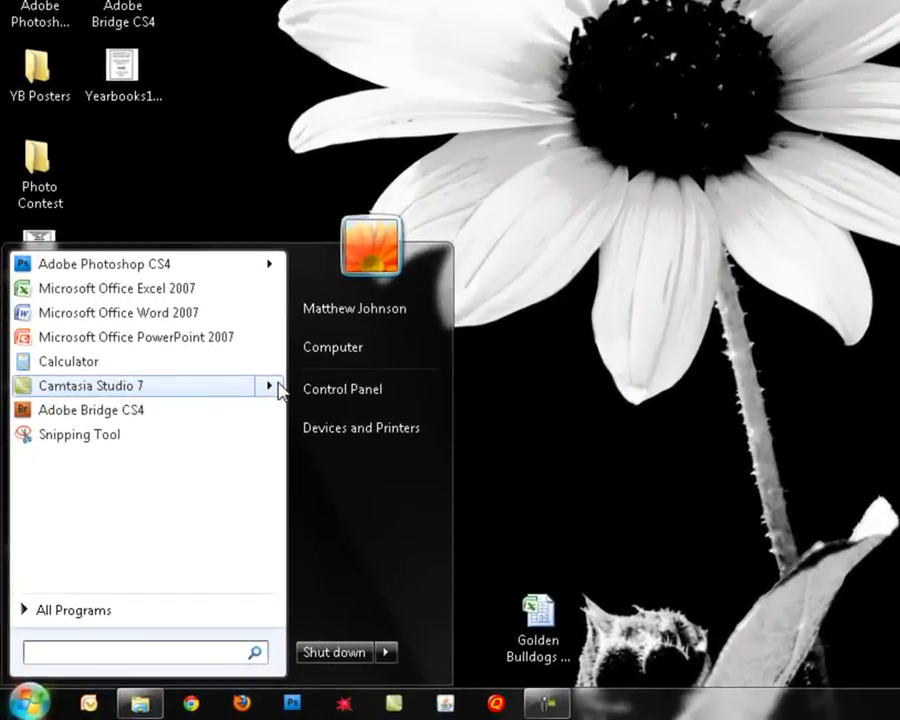
{"action": "mouse_move", "coordinate": [277, 391]}
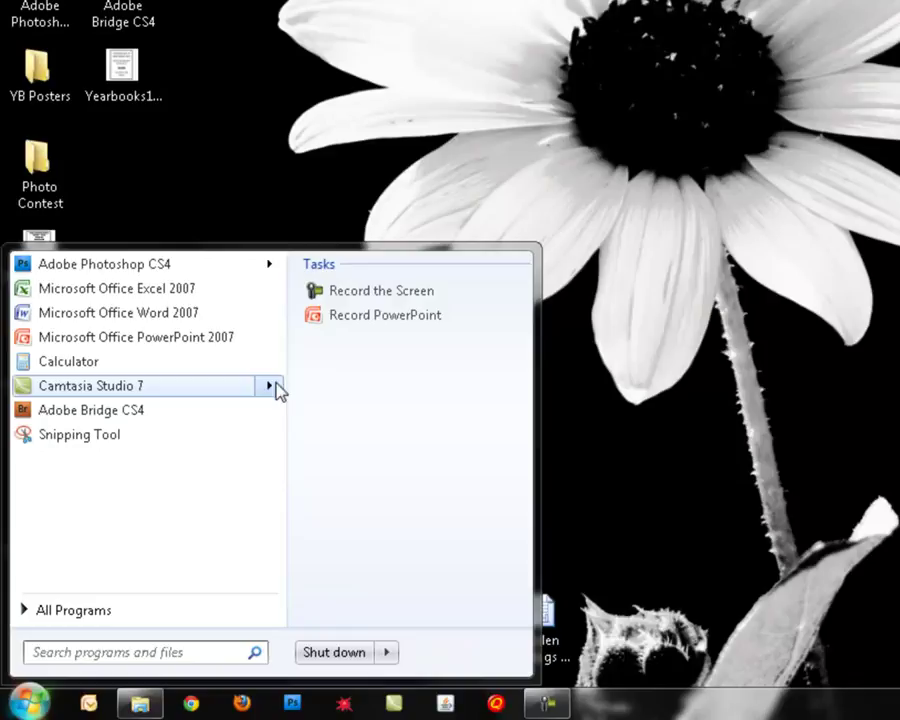
{"action": "left_click", "coordinate": [378, 292]}
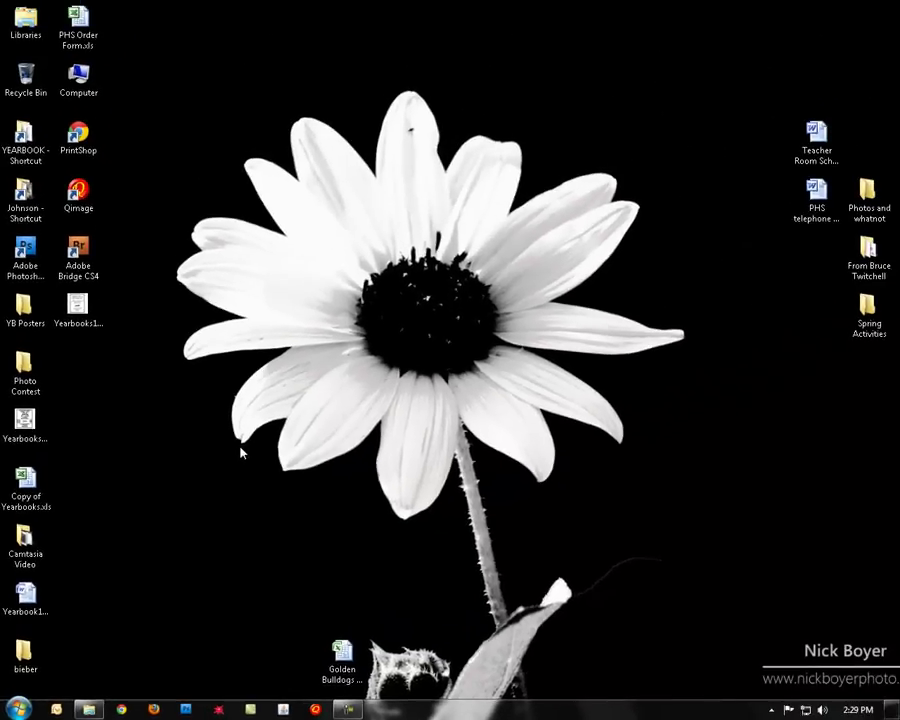
{"action": "left_click", "coordinate": [347, 709]}
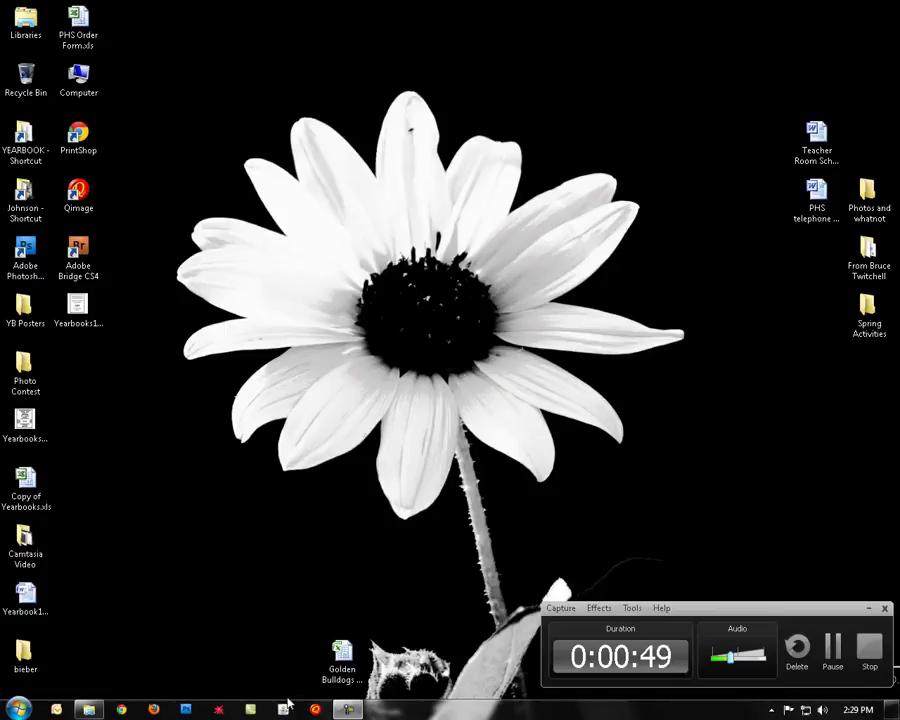
- View the screenshots in the Camtasia Video folder, starting with 01recording box.JPG, and minimize the recorder window
{"action": "left_click", "coordinate": [88, 709]}
{"action": "double_click", "coordinate": [419, 182]}
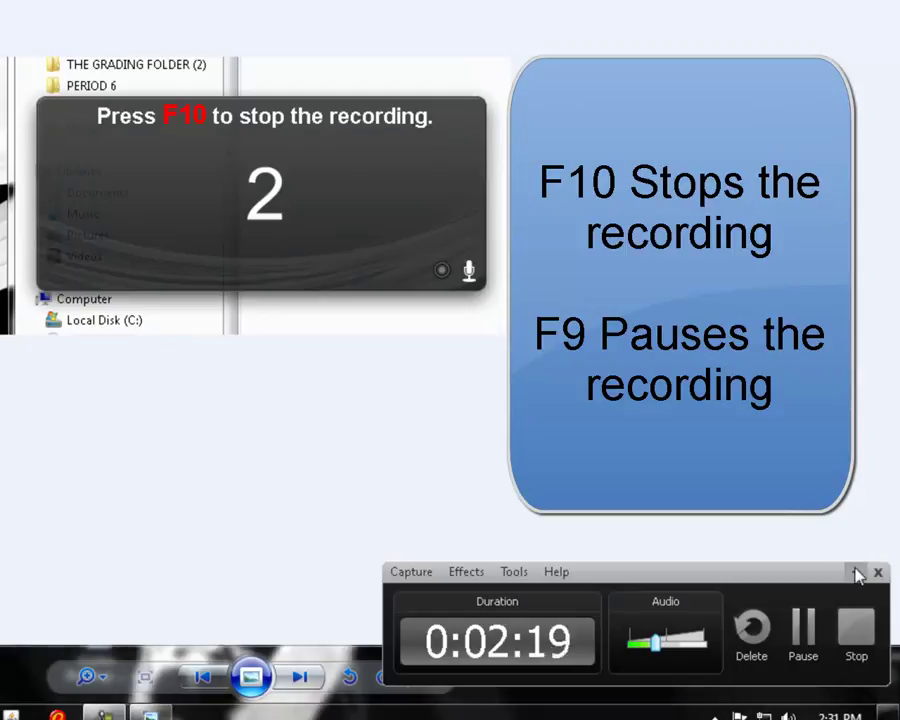
{"action": "left_click", "coordinate": [856, 573]}
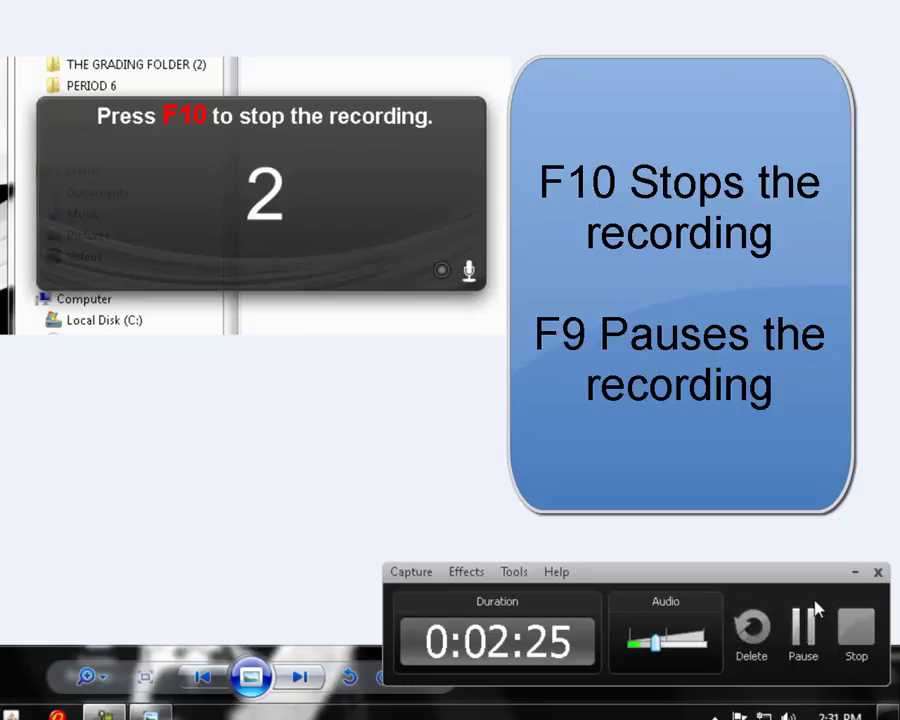
{"action": "left_click", "coordinate": [856, 572]}
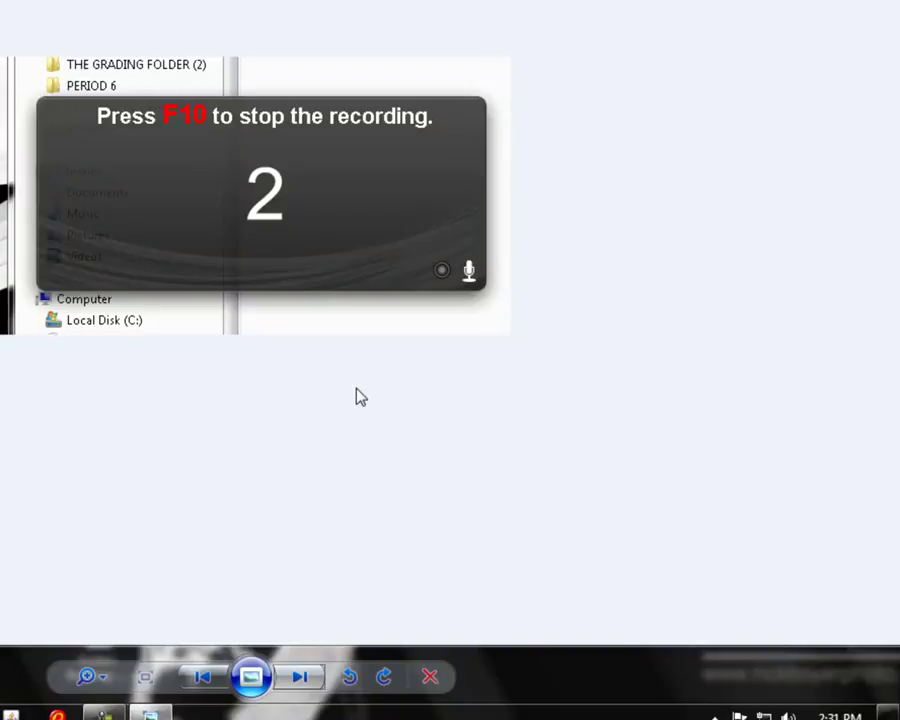
{"action": "left_click", "coordinate": [298, 682]}
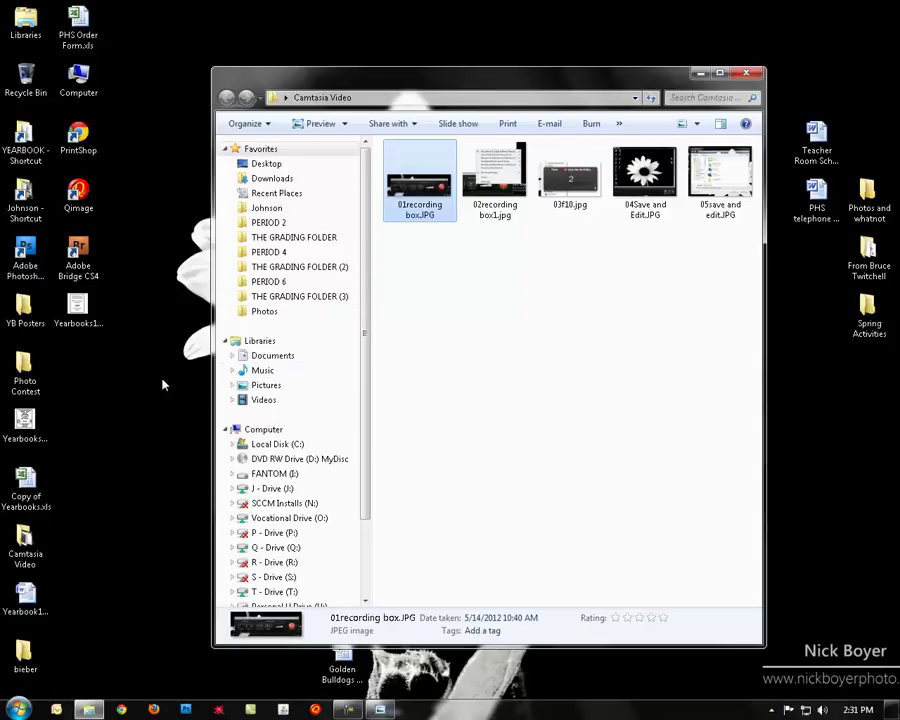
- Open Yearbooks1.pdf from the desktop, look through its page, and minimize the document
{"action": "double_click", "coordinate": [70, 308]}
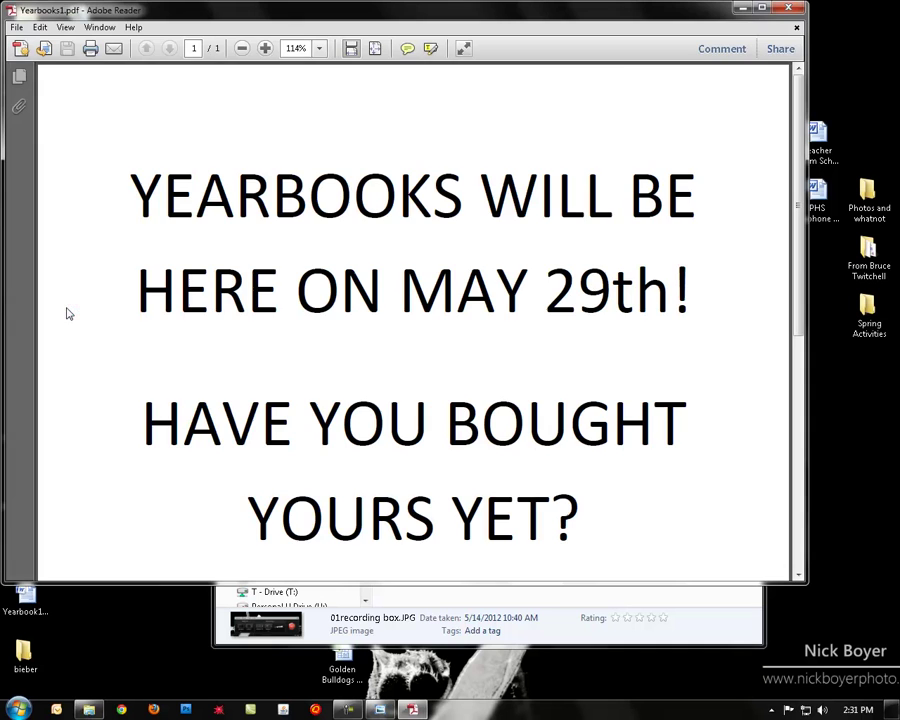
{"action": "scroll", "coordinate": [815, 334], "scroll_direction": "down", "scroll_amount": 5}
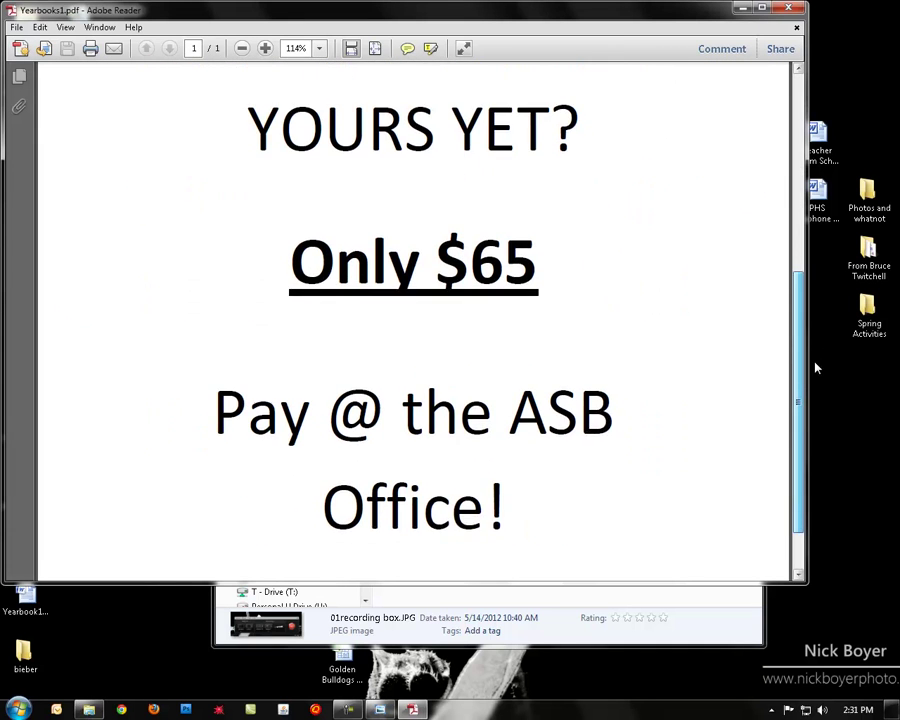
{"action": "scroll", "coordinate": [815, 334], "scroll_direction": "up", "scroll_amount": 5}
{"action": "scroll", "coordinate": [815, 334], "scroll_direction": "down", "scroll_amount": 1}
{"action": "scroll", "coordinate": [815, 334], "scroll_direction": "up", "scroll_amount": 1}
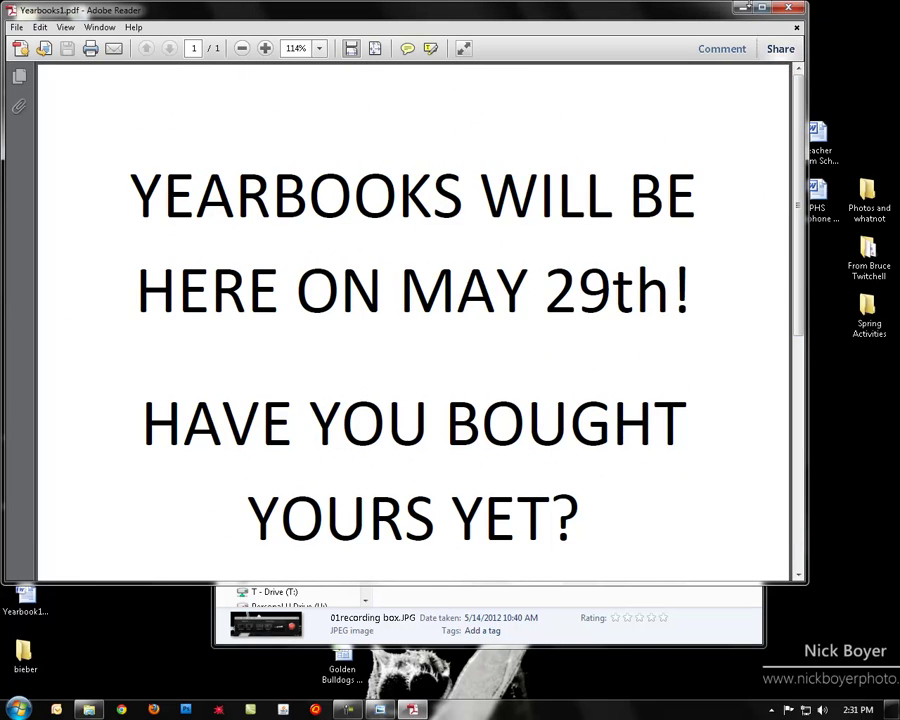
{"action": "left_click", "coordinate": [741, 9]}
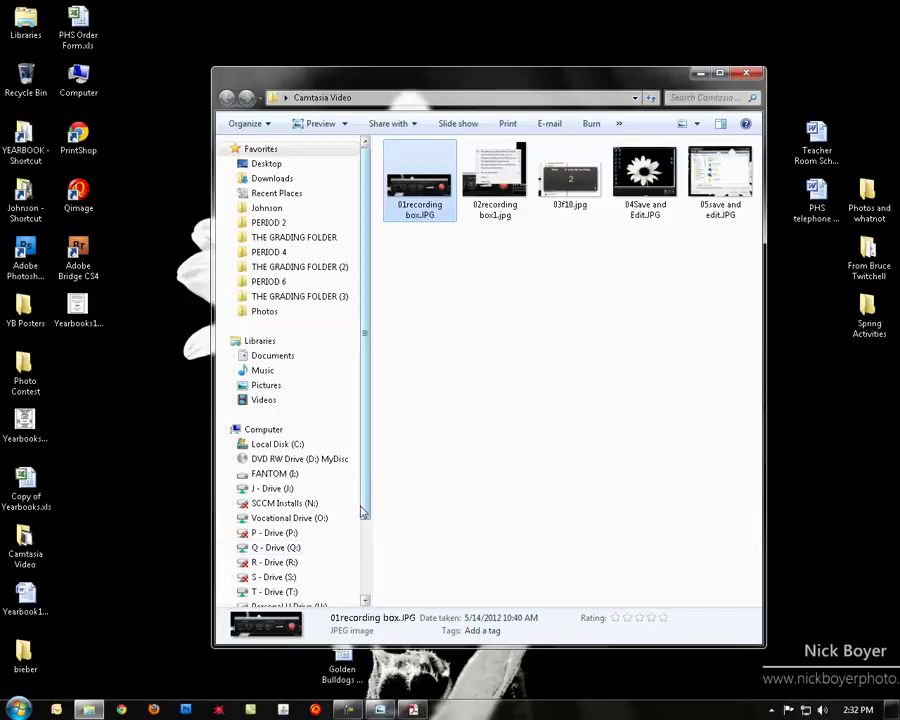
- View the screenshots 04Save and Edit.JPG and 05save and edit.JPG from the Camtasia Video folder
{"action": "left_click_drag", "start_coordinate": [366, 503], "coordinate": [368, 535]}
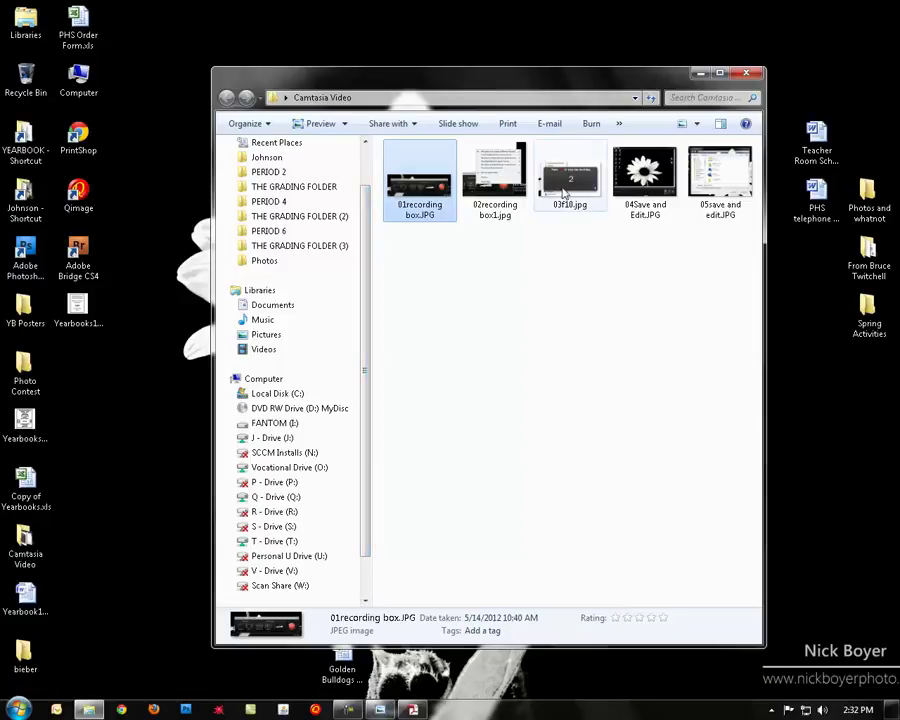
{"action": "double_click", "coordinate": [645, 180]}
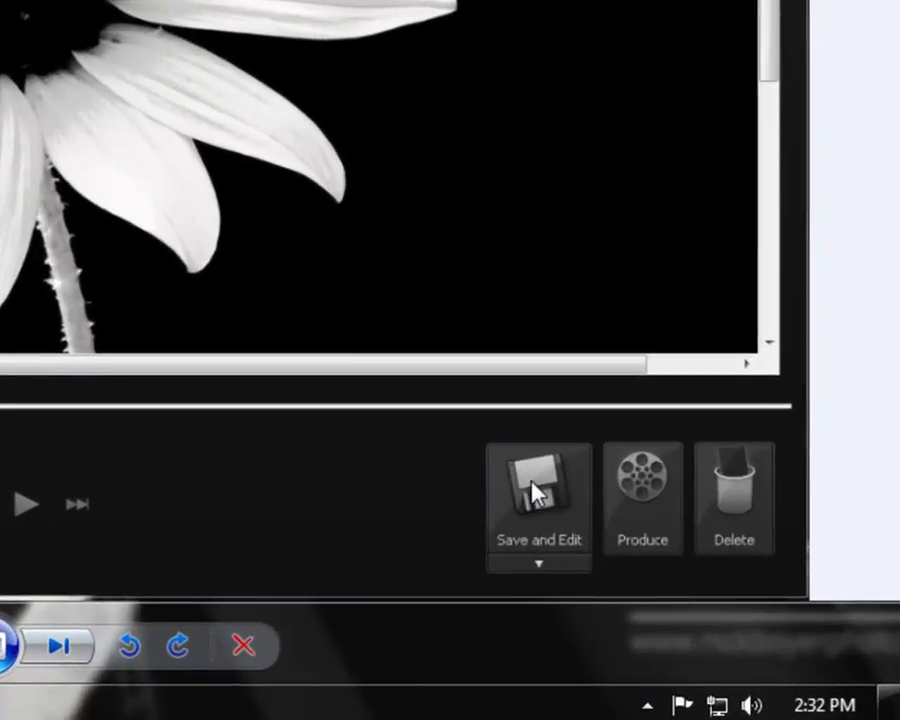
{"action": "left_click", "coordinate": [53, 656]}
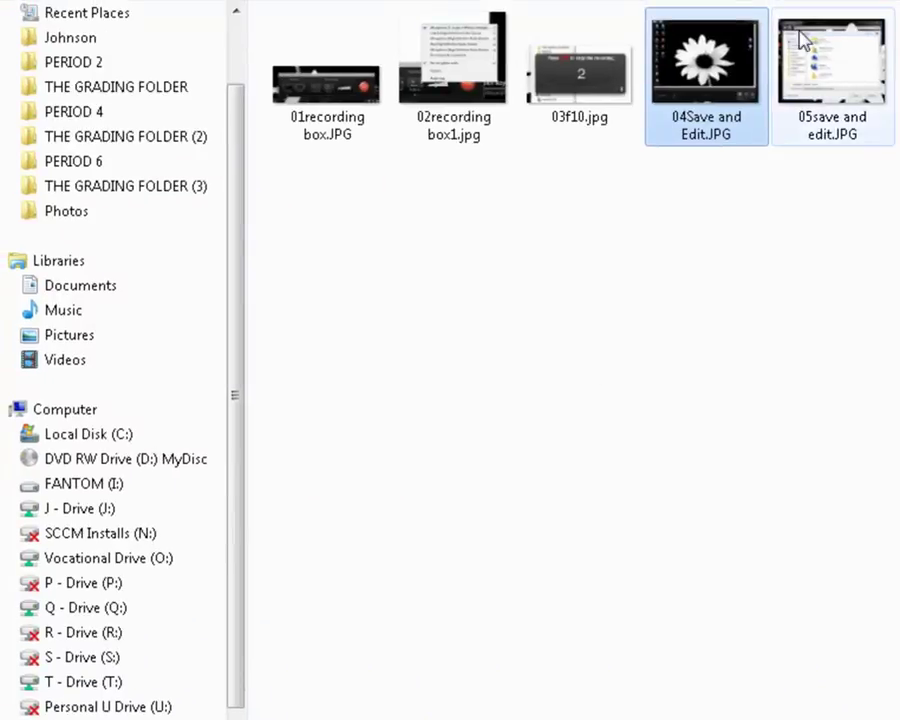
{"action": "double_click", "coordinate": [805, 40]}
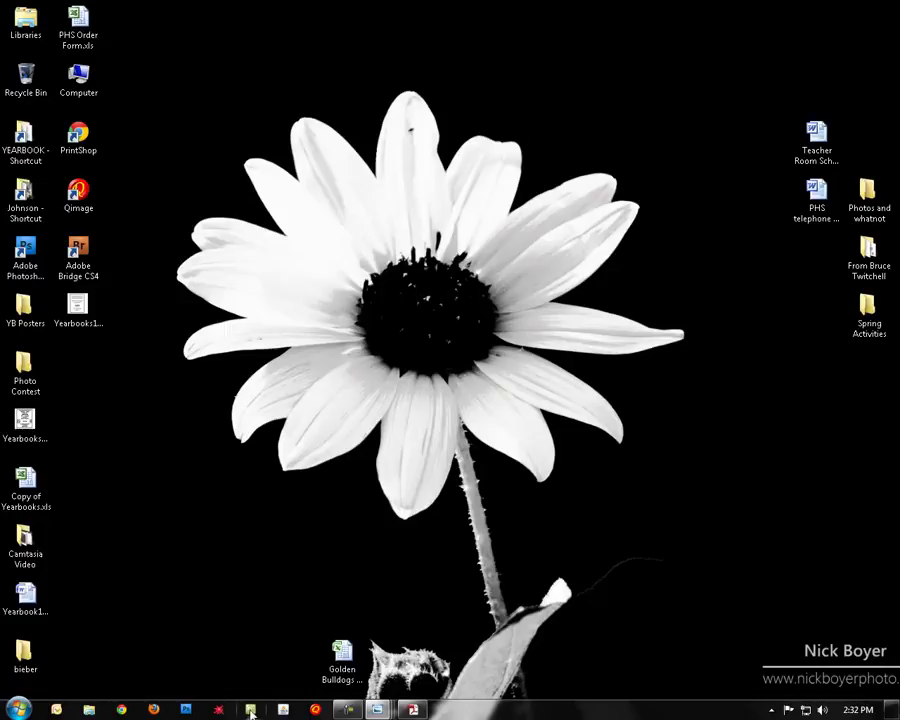
- Launch Camtasia Studio 7 and dismiss its welcome dialog to reach the empty project
{"action": "left_click", "coordinate": [18, 708]}
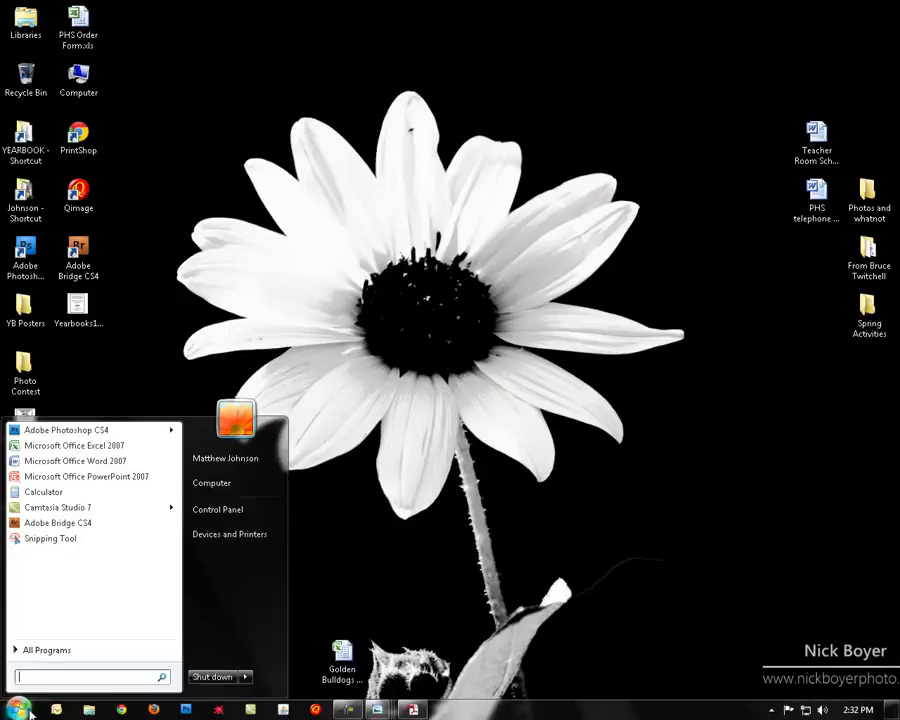
{"action": "left_click", "coordinate": [63, 509]}
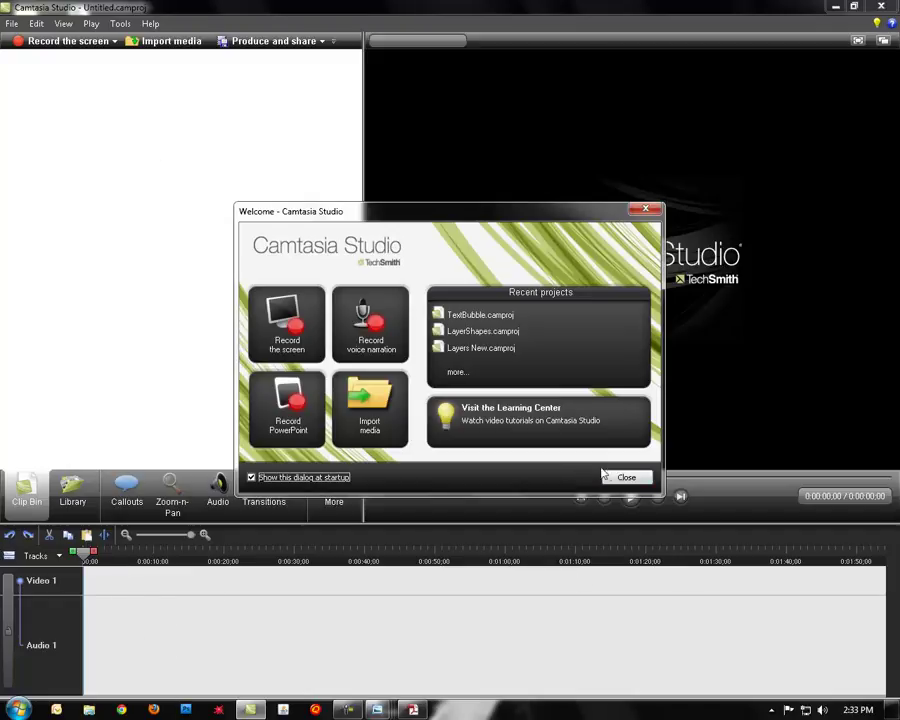
{"action": "left_click", "coordinate": [625, 479]}
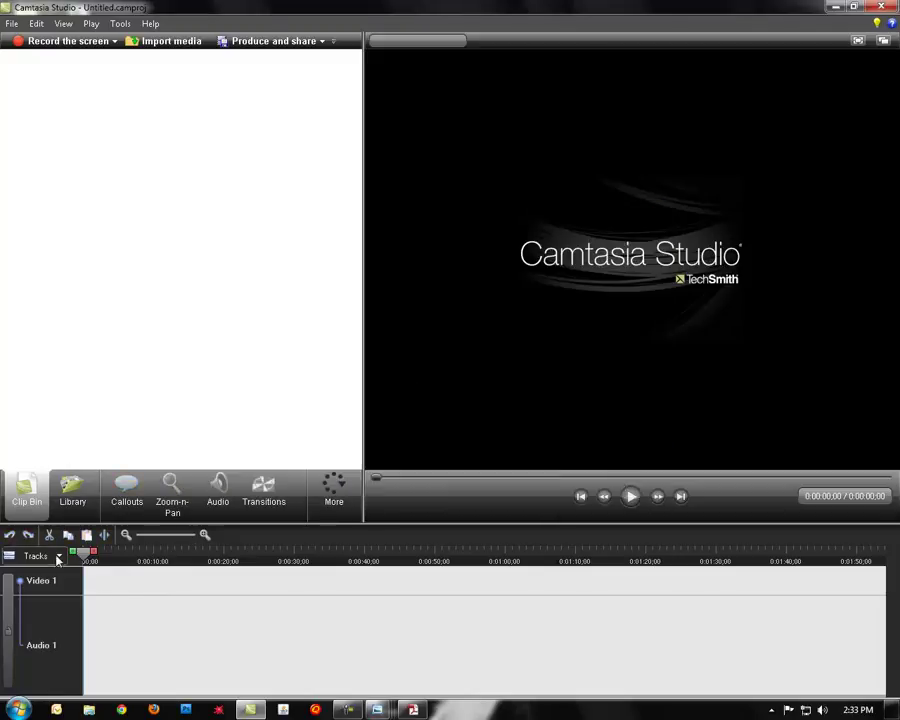
- Import the recording FourPeople.camrec and place it at the start of the Video 1 track
{"action": "left_click", "coordinate": [6, 20]}
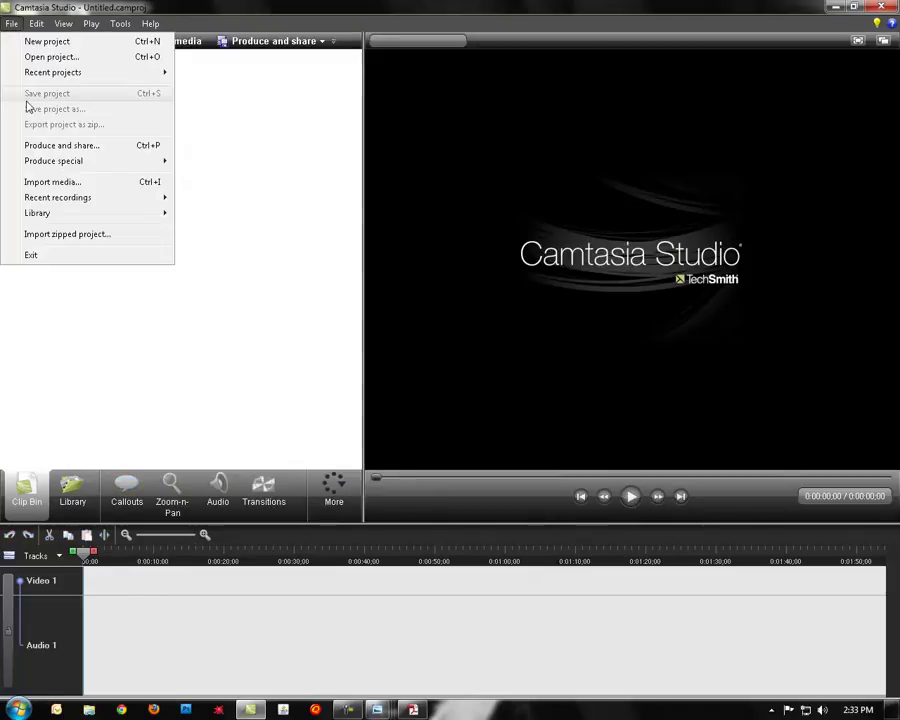
{"action": "left_click", "coordinate": [52, 184]}
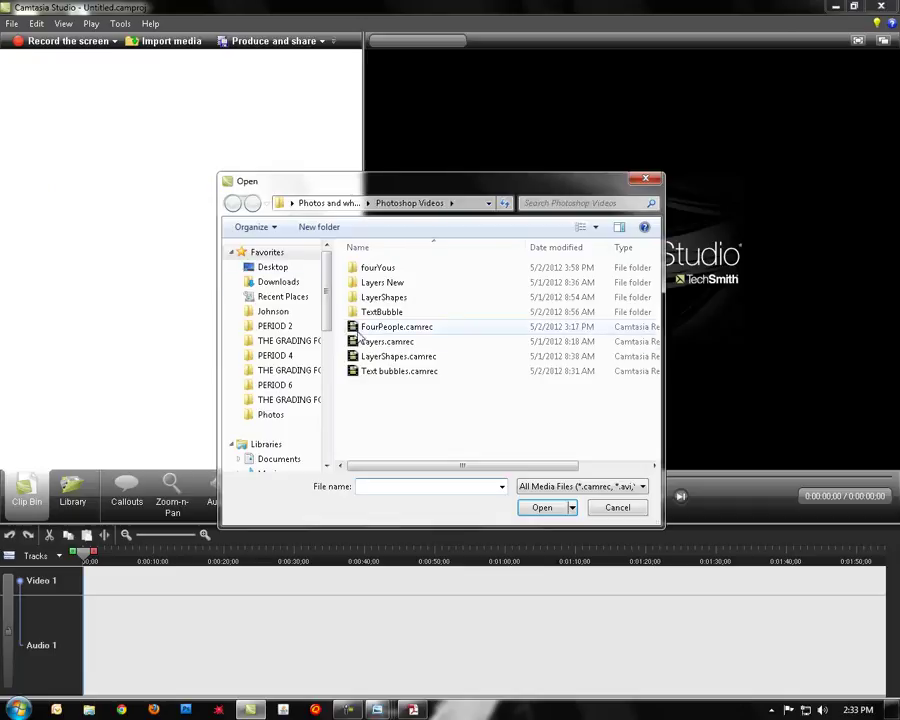
{"action": "double_click", "coordinate": [382, 324]}
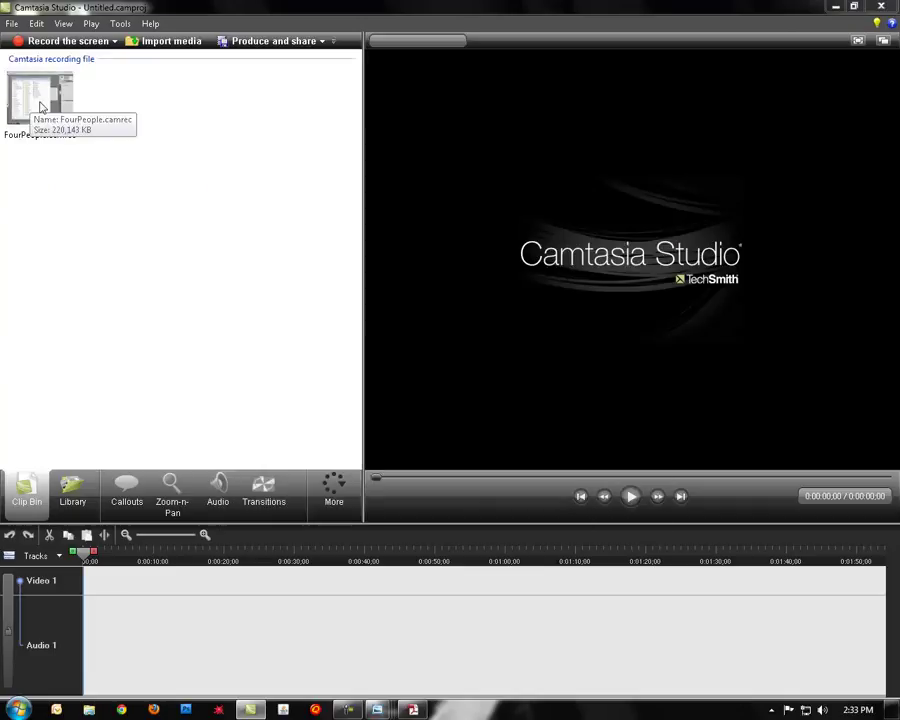
{"action": "left_click_drag", "start_coordinate": [41, 100], "coordinate": [62, 173]}
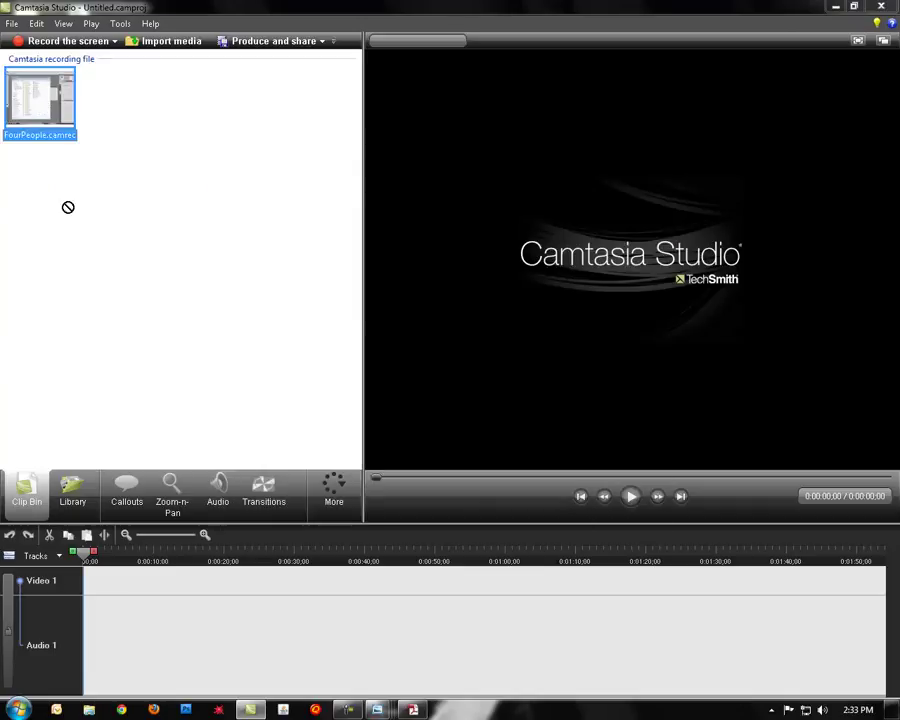
{"action": "left_click_drag", "start_coordinate": [117, 498], "coordinate": [97, 588]}
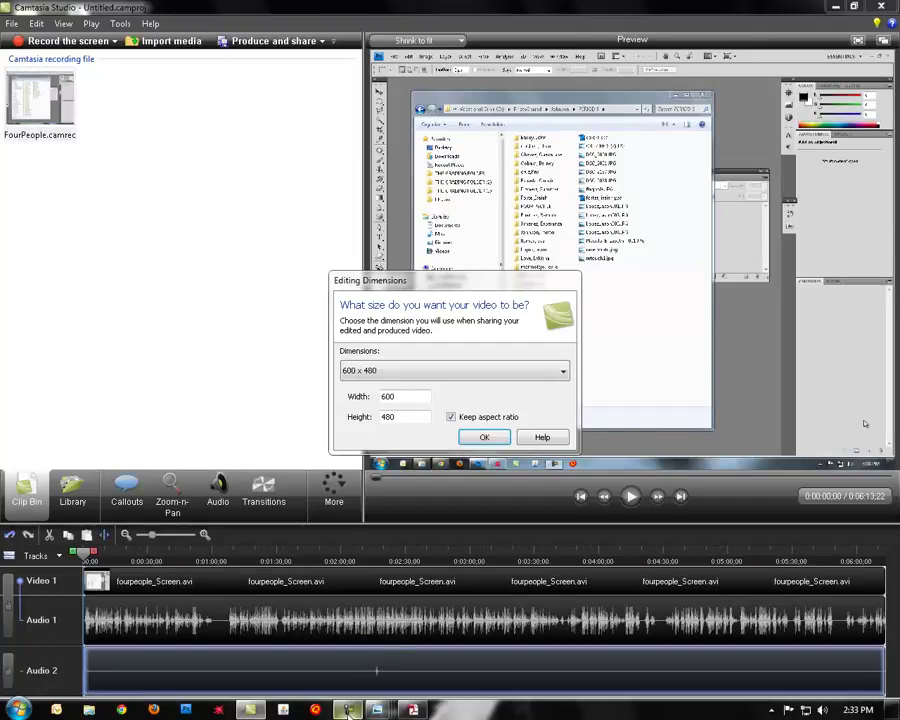
- Set the project's editing dimensions to the Recording Dimensions preset, 1280 x 1024
{"action": "left_click", "coordinate": [92, 710]}
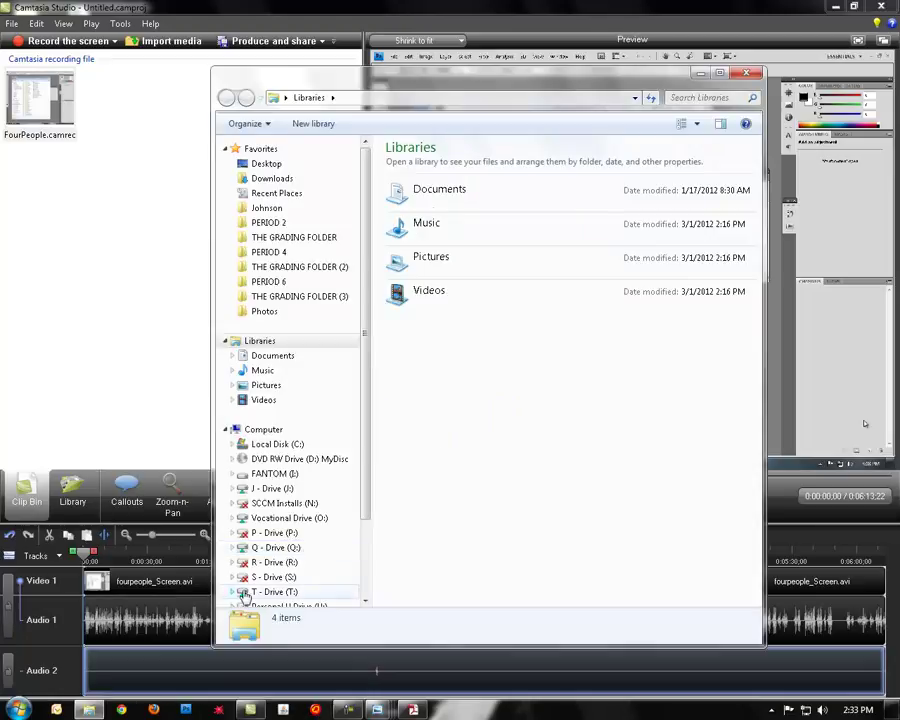
{"action": "left_click", "coordinate": [746, 73]}
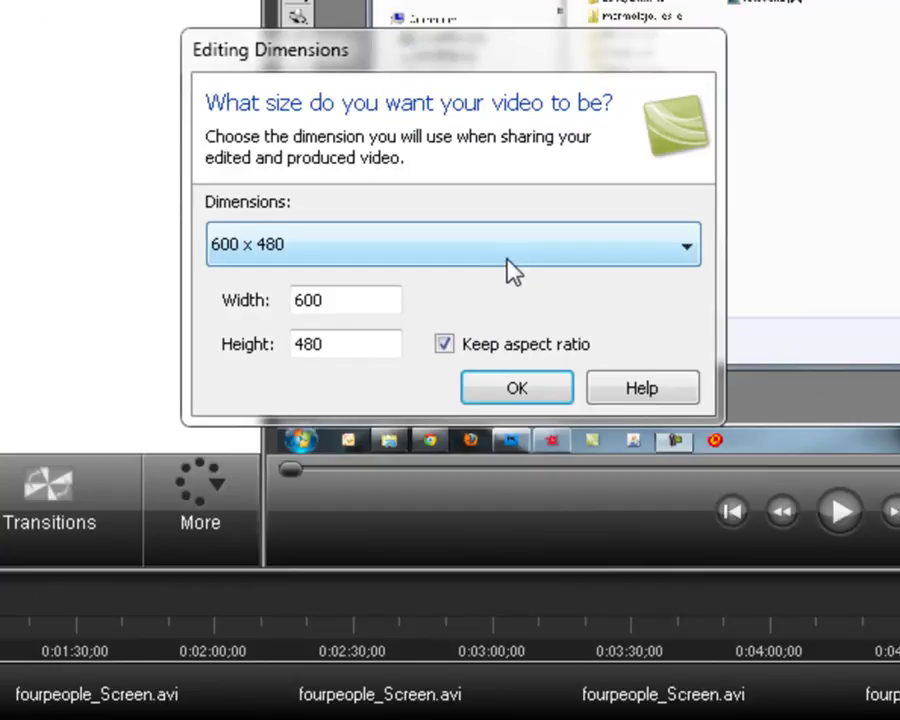
{"action": "left_click", "coordinate": [508, 264]}
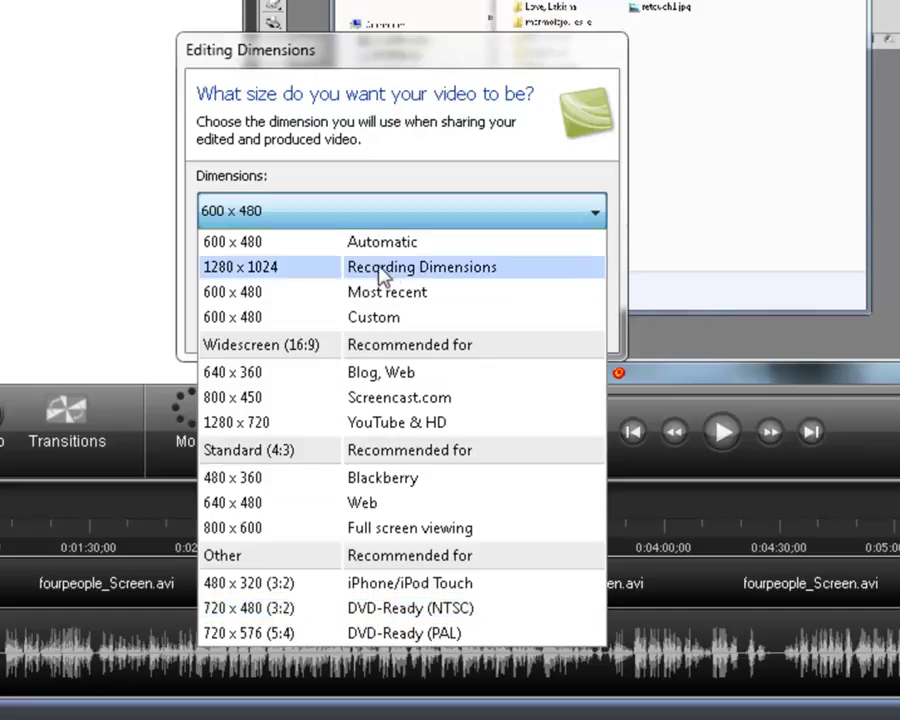
{"action": "left_click", "coordinate": [295, 282]}
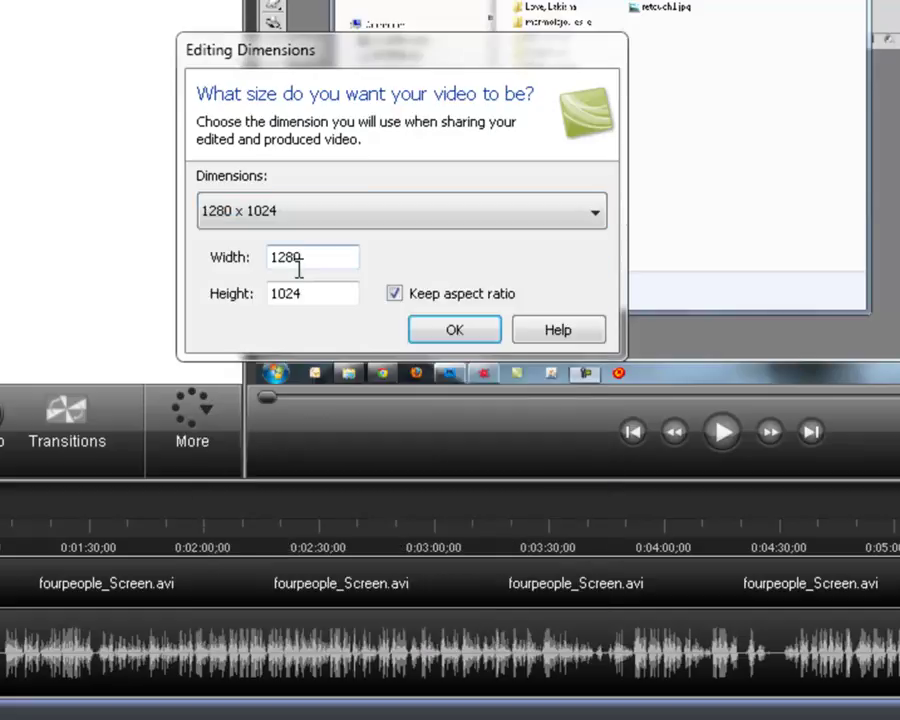
{"action": "left_click", "coordinate": [455, 330]}
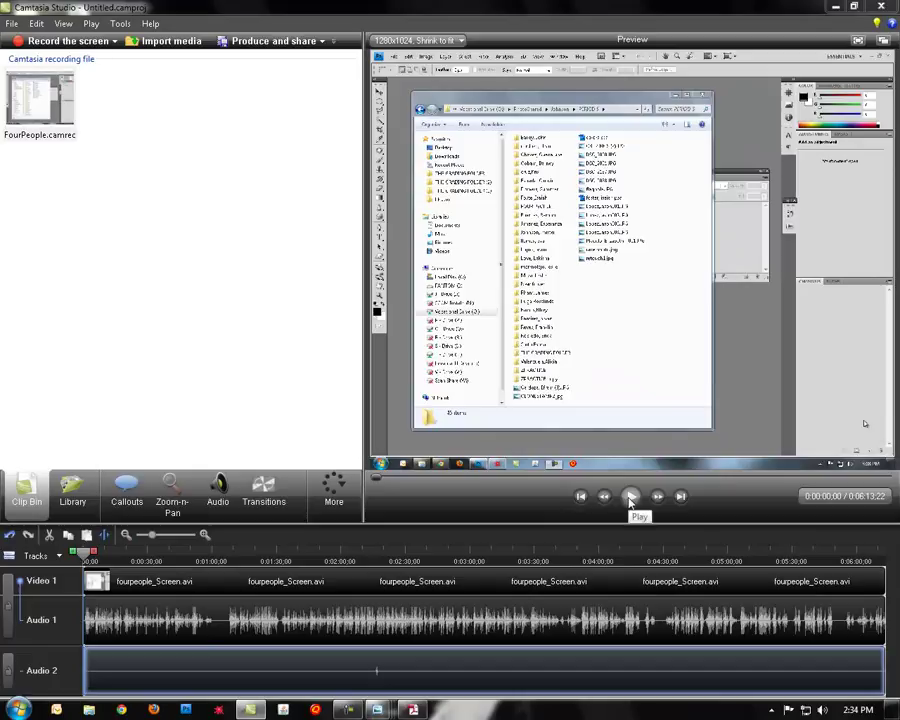
- Preview the clip, move the playhead back to about 0:00:05;17, and play on to about 11 seconds
{"action": "left_click", "coordinate": [630, 496]}
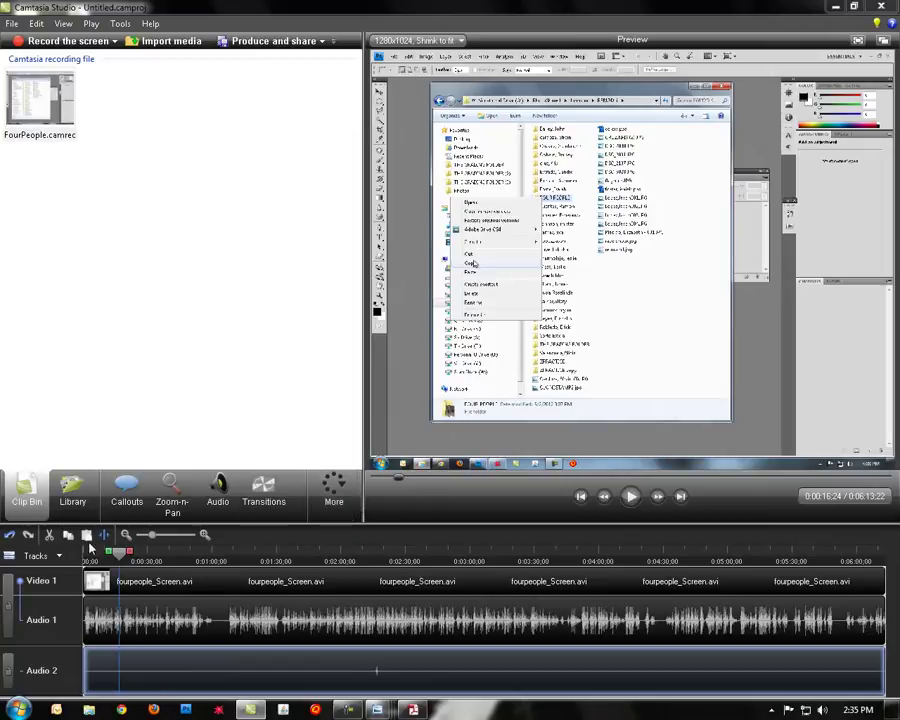
{"action": "left_click", "coordinate": [121, 560]}
{"action": "left_click_drag", "start_coordinate": [121, 560], "coordinate": [93, 582]}
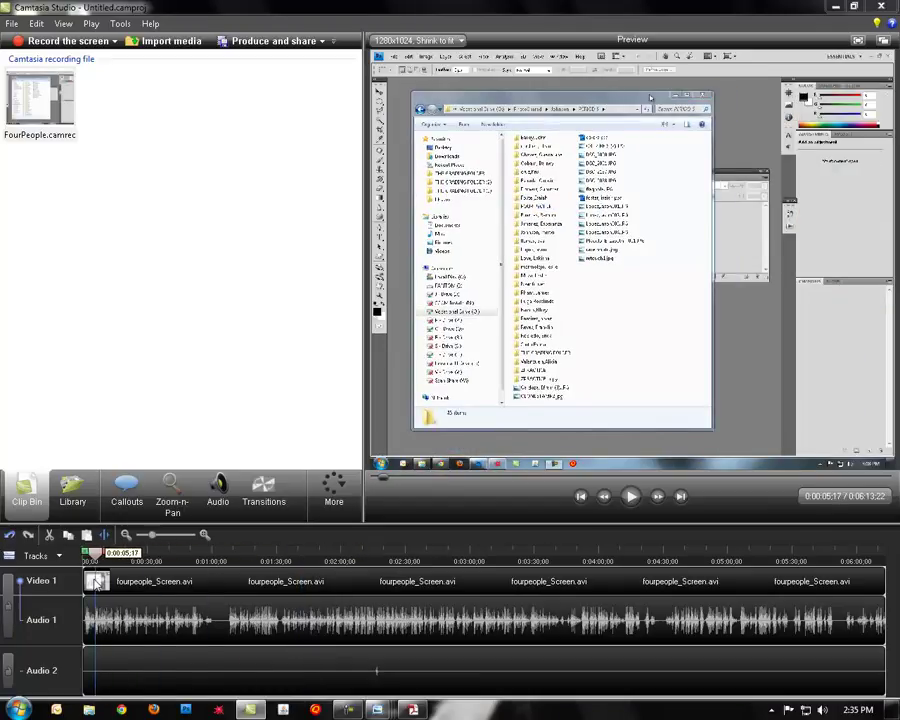
{"action": "left_click", "coordinate": [636, 498]}
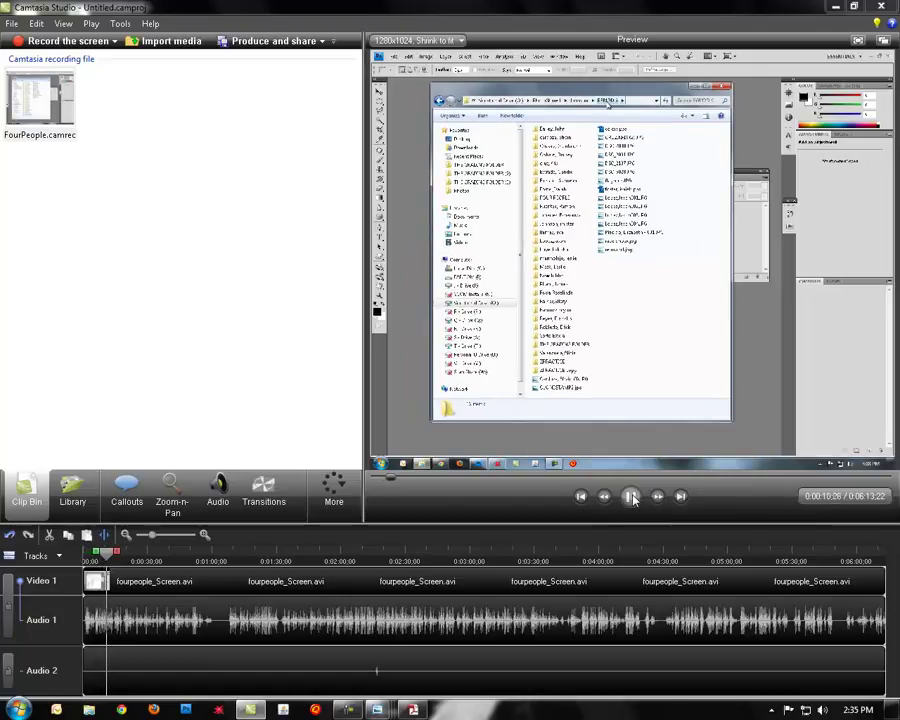
{"action": "left_click", "coordinate": [630, 496]}
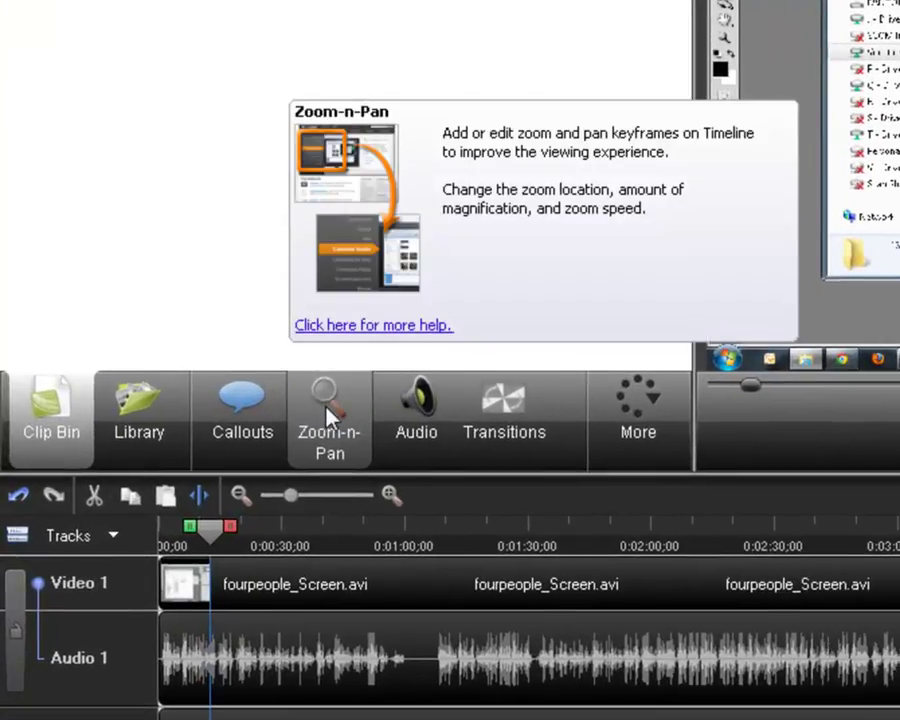
- Add a Zoom-n-Pan keyframe at the playhead with 340% scale, positioning the zoom area around the FOUR PEOPLE folder
{"action": "left_click", "coordinate": [328, 413]}
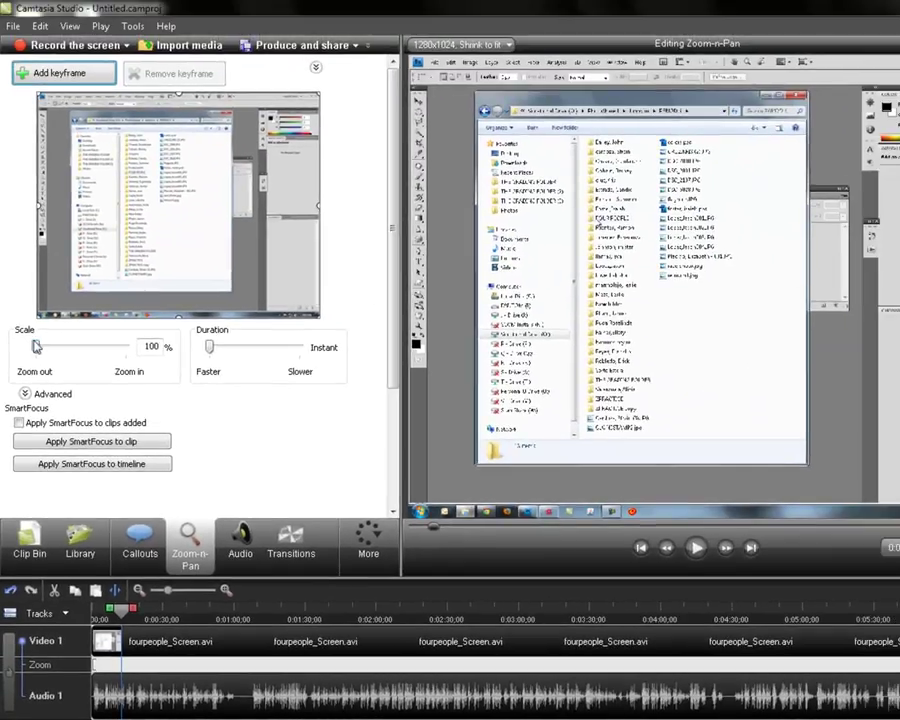
{"action": "left_click_drag", "start_coordinate": [38, 348], "coordinate": [100, 355]}
{"action": "left_click_drag", "start_coordinate": [183, 193], "coordinate": [140, 178]}
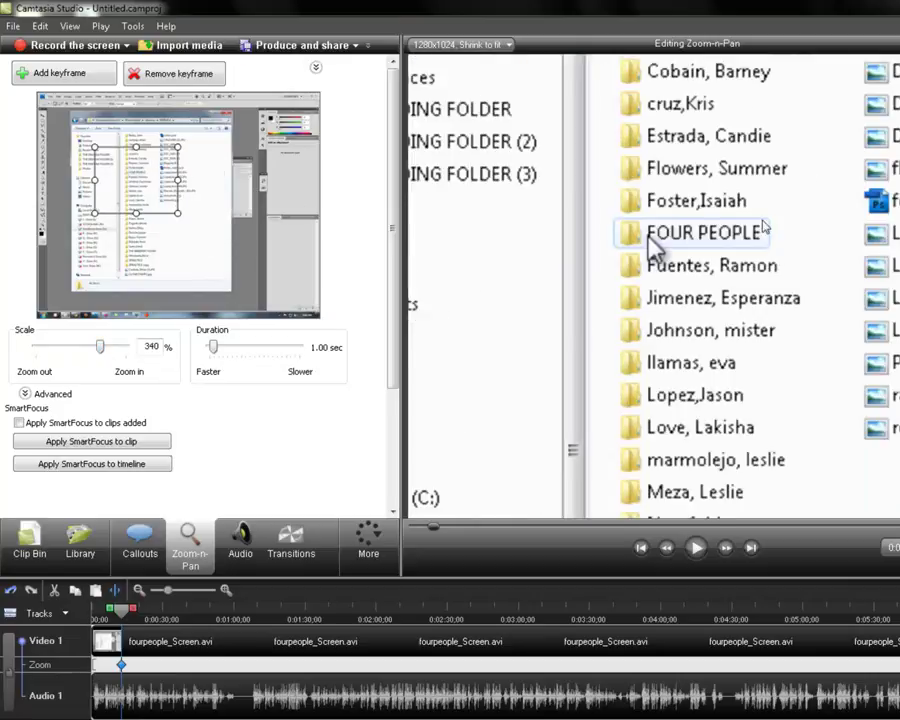
{"action": "left_click_drag", "start_coordinate": [165, 189], "coordinate": [169, 191]}
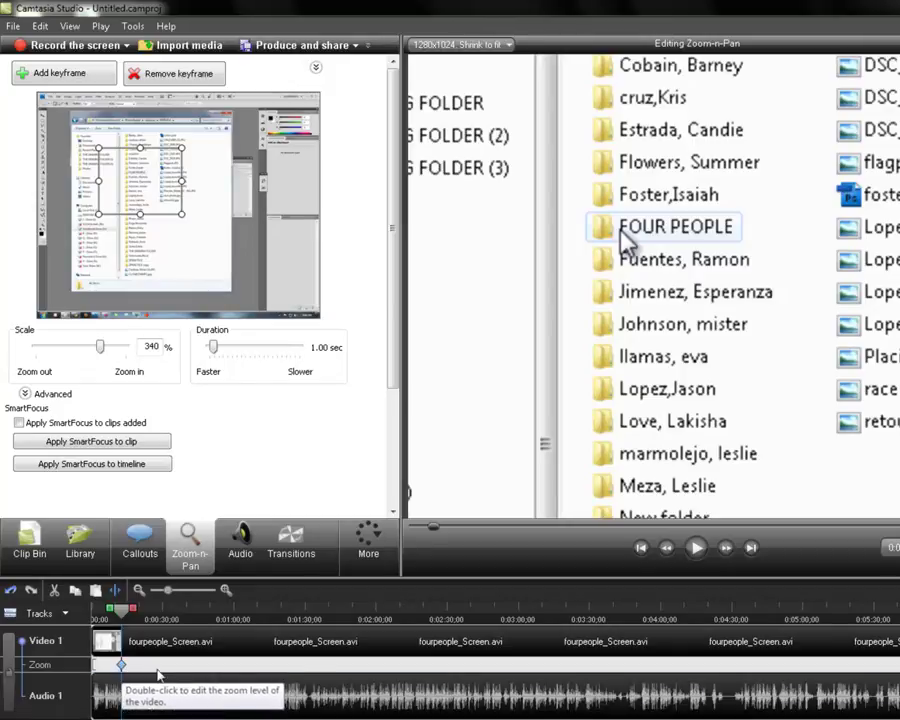
- Play on until the FOUR PEOPLE context menu appears and add a 215% zoom keyframe framing the whole menu
{"action": "left_click", "coordinate": [697, 548]}
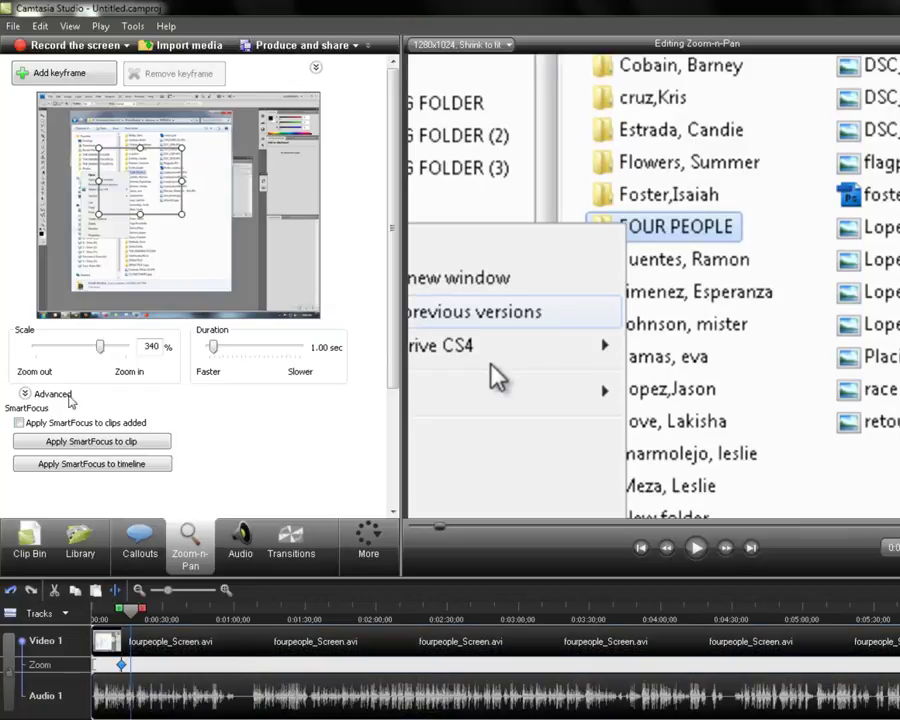
{"action": "left_click_drag", "start_coordinate": [100, 349], "coordinate": [87, 350]}
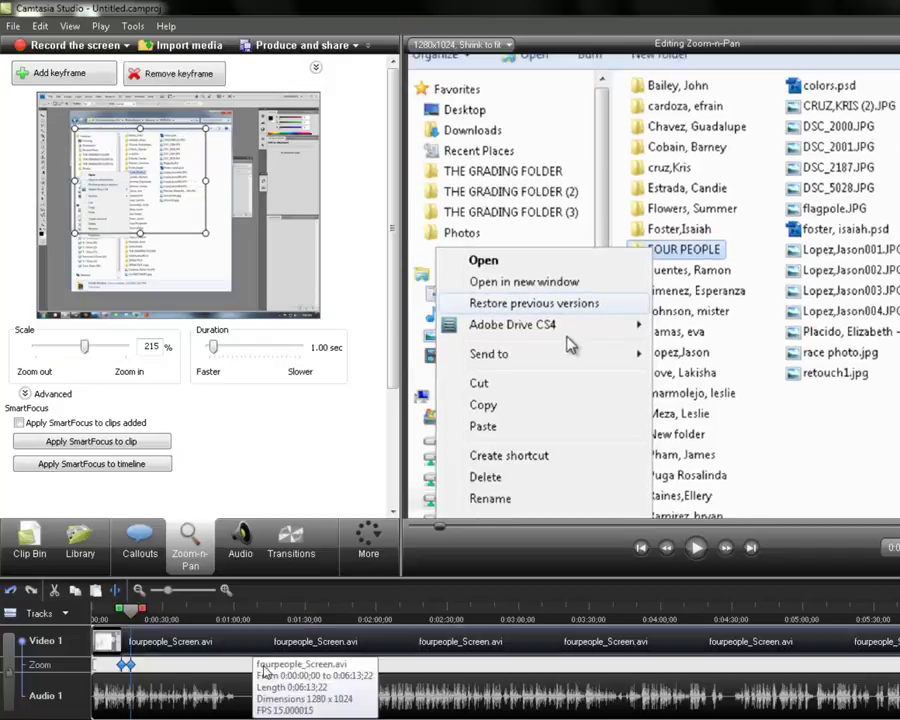
{"action": "left_click_drag", "start_coordinate": [141, 170], "coordinate": [131, 194]}
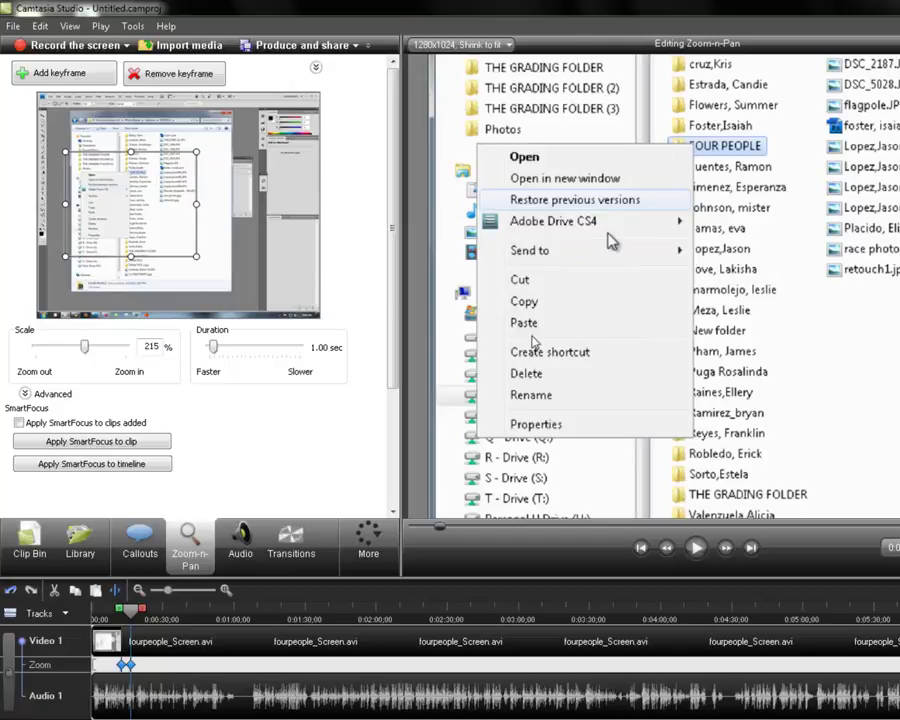
- Play on until Copy is highlighted in the recorded context menu and add a Sketch Motion Arrow callout there
{"action": "left_click", "coordinate": [697, 548]}
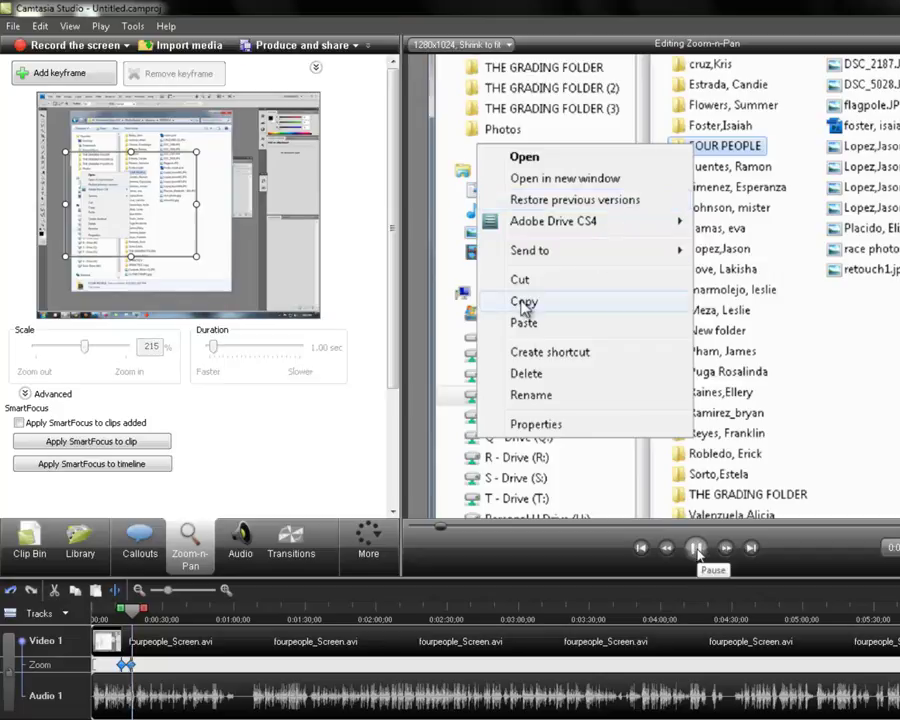
{"action": "left_click", "coordinate": [697, 548]}
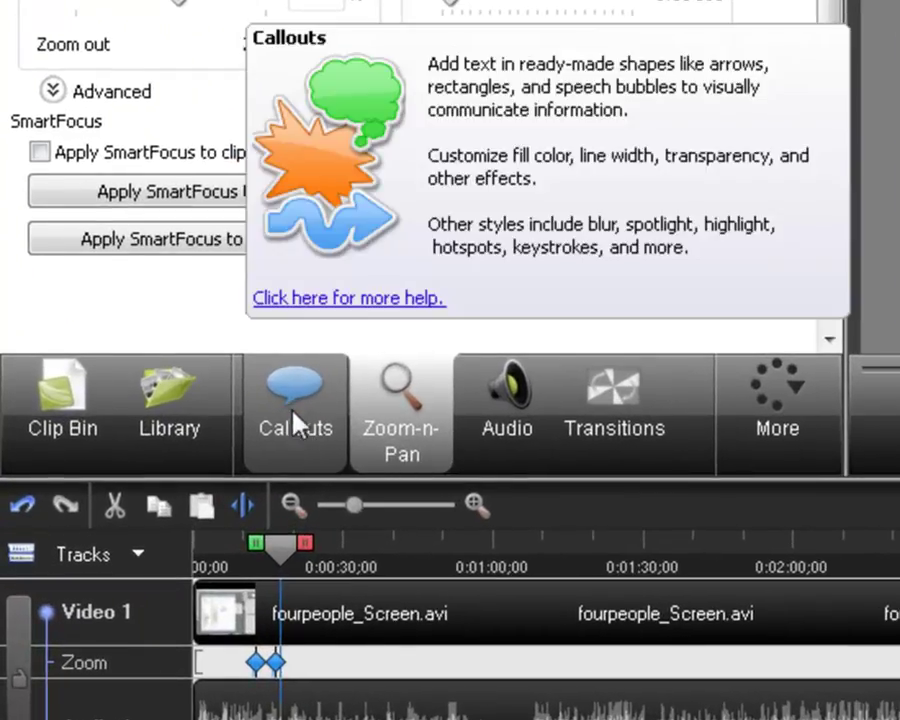
{"action": "left_click", "coordinate": [292, 412]}
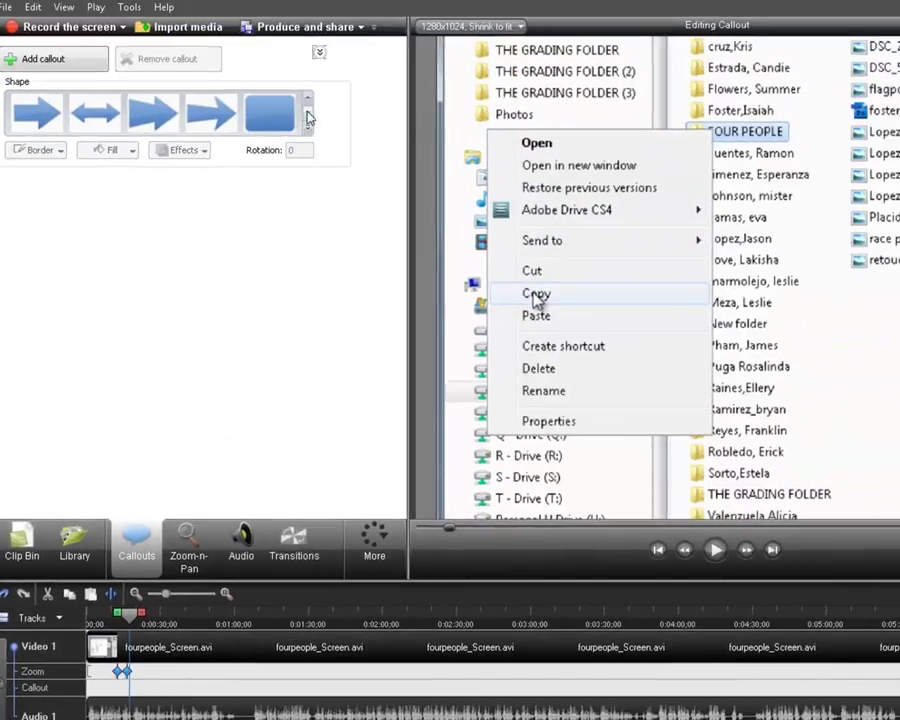
{"action": "left_click", "coordinate": [308, 118]}
{"action": "left_click", "coordinate": [308, 118]}
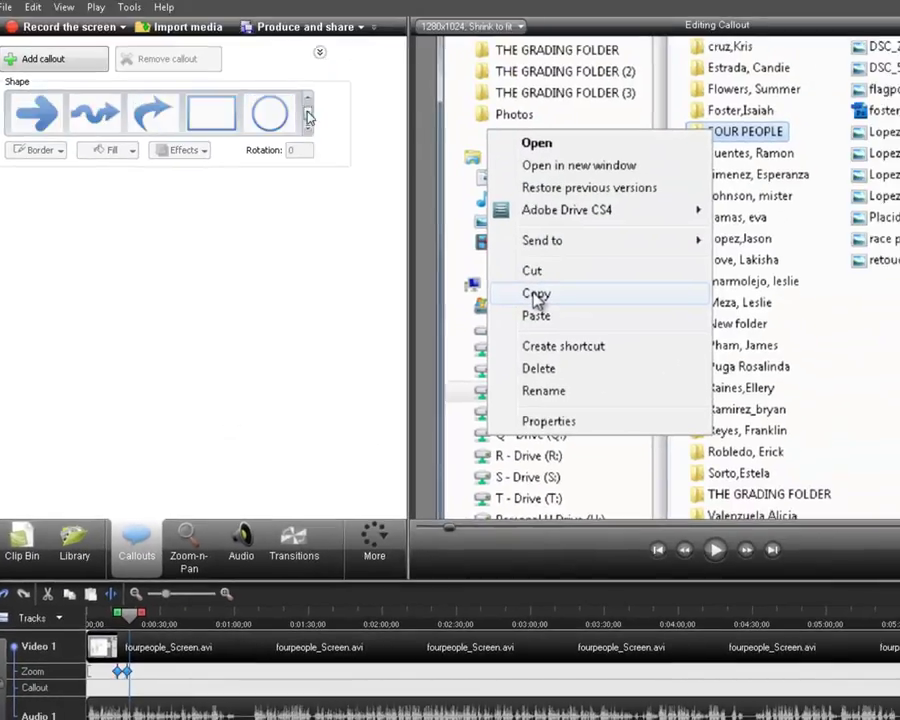
{"action": "left_click", "coordinate": [308, 118]}
{"action": "left_click", "coordinate": [308, 118]}
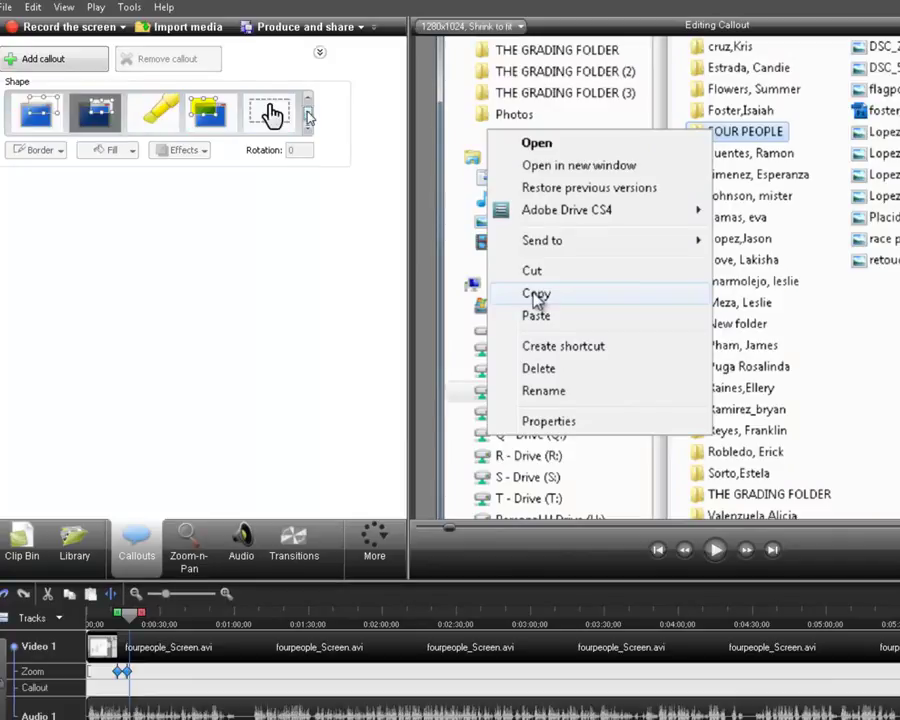
{"action": "left_click", "coordinate": [308, 118]}
{"action": "left_click", "coordinate": [309, 101]}
{"action": "left_click", "coordinate": [309, 101]}
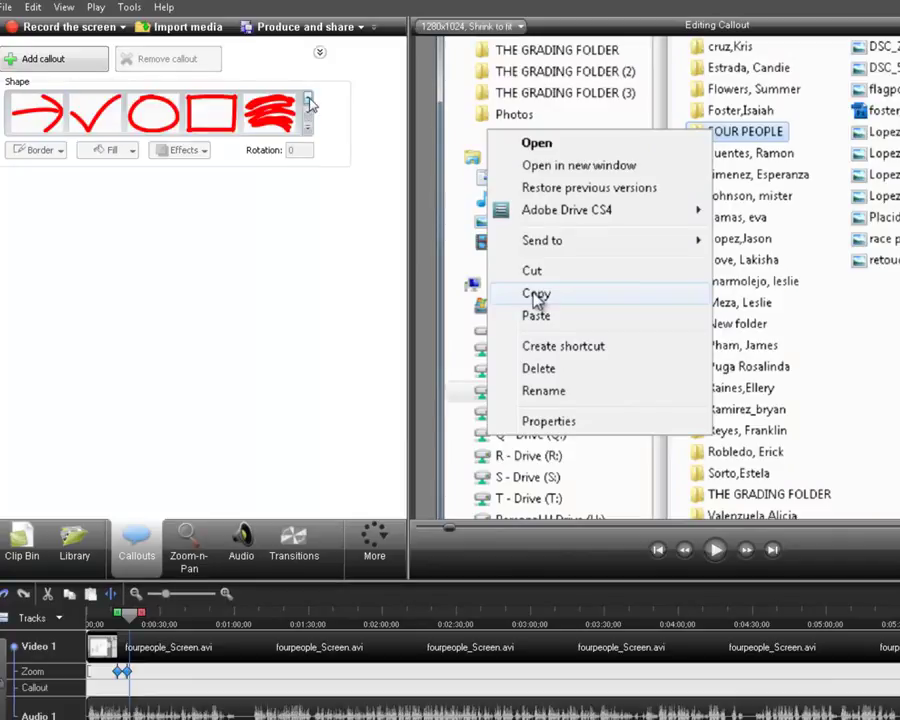
{"action": "left_click", "coordinate": [33, 118]}
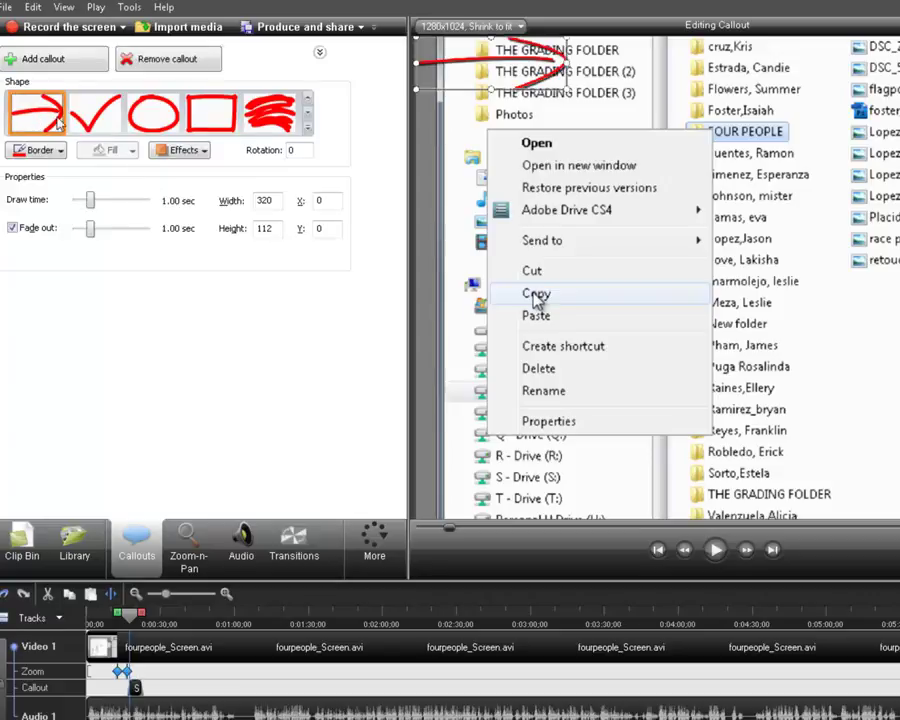
- Move the arrow callout beside Copy at about X 309, Y 502 and rotate it to 175° so it points at Copy
{"action": "left_click_drag", "start_coordinate": [484, 50], "coordinate": [635, 287]}
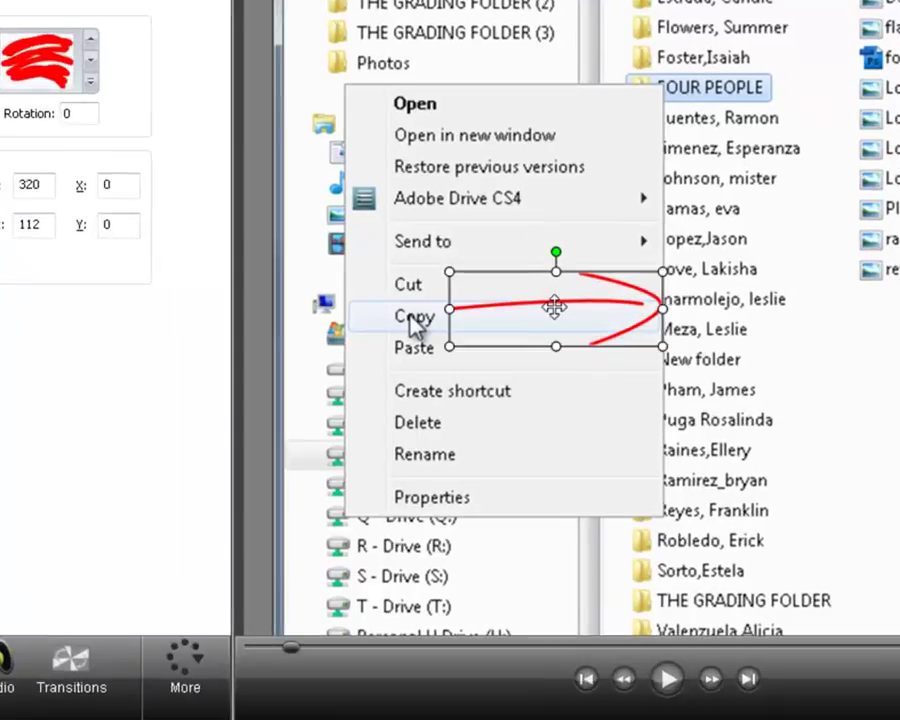
{"action": "left_click_drag", "start_coordinate": [555, 307], "coordinate": [559, 318]}
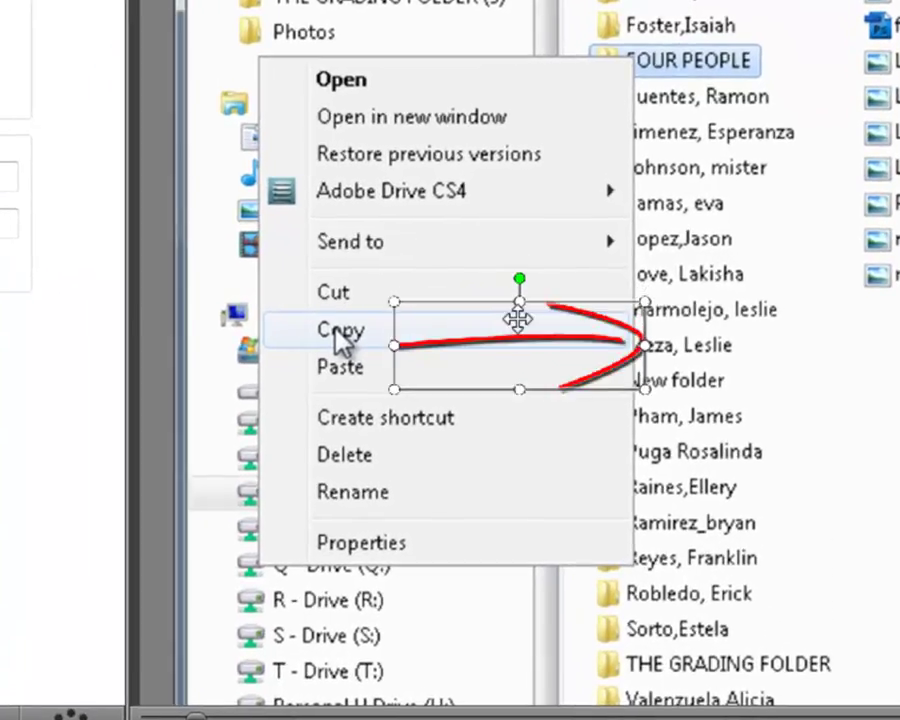
{"action": "left_click_drag", "start_coordinate": [522, 275], "coordinate": [510, 482]}
{"action": "left_click_drag", "start_coordinate": [572, 373], "coordinate": [564, 368]}
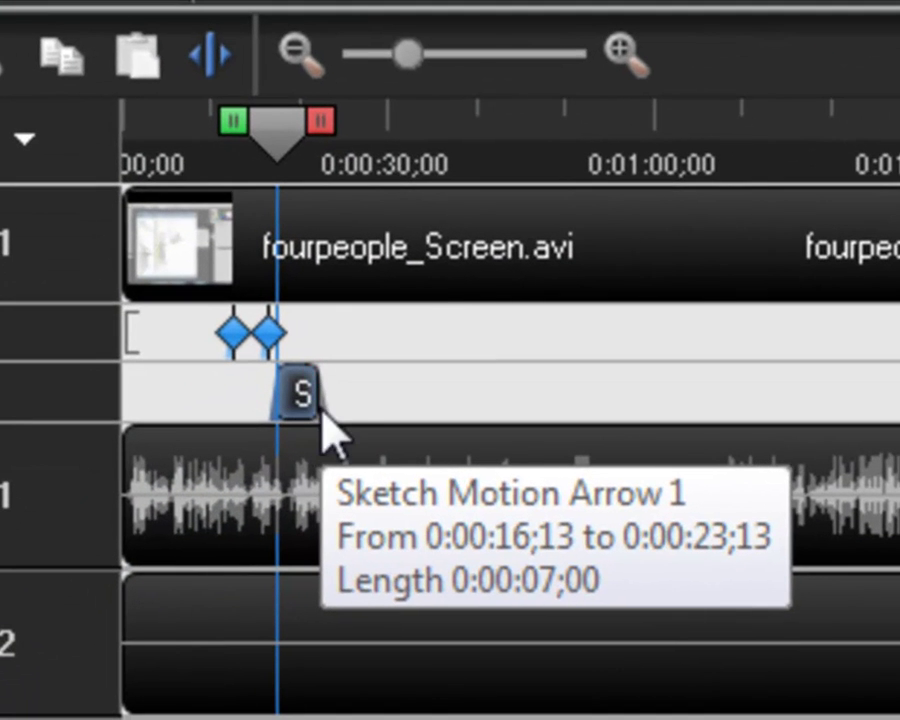
- Resize the arrow callout on the timeline to end at about 20 seconds, and preview it from about 0:00:17
{"action": "mouse_move", "coordinate": [318, 407]}
{"action": "left_mouse_down"}
{"action": "mouse_move", "coordinate": [899, 410]}
{"action": "mouse_move", "coordinate": [899, 400]}
{"action": "left_mouse_up"}
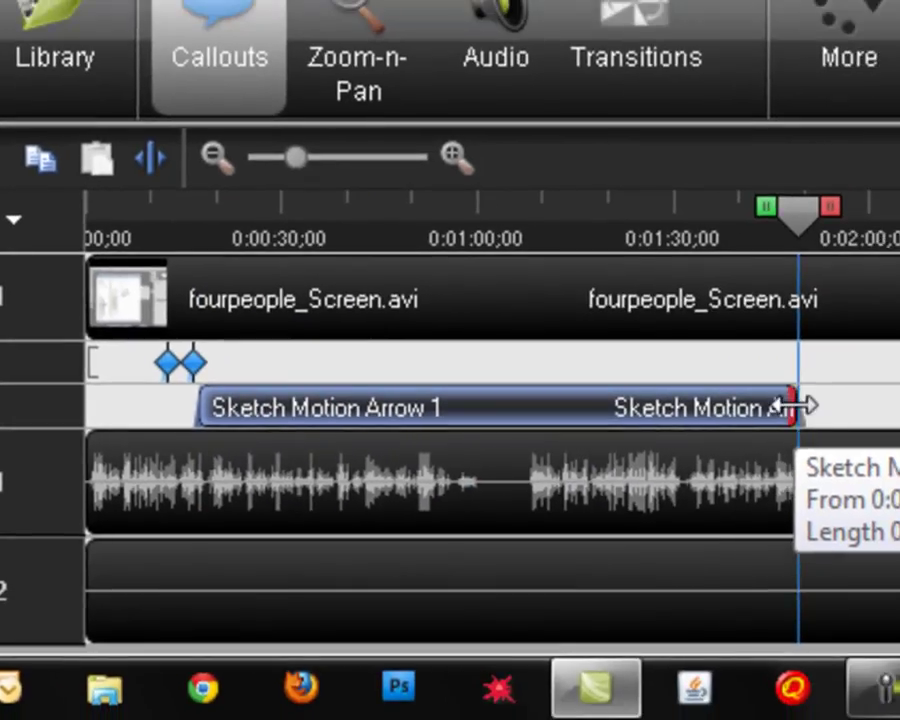
{"action": "mouse_move", "coordinate": [796, 408]}
{"action": "left_mouse_down"}
{"action": "mouse_move", "coordinate": [689, 432]}
{"action": "mouse_move", "coordinate": [526, 450]}
{"action": "mouse_move", "coordinate": [328, 445]}
{"action": "mouse_move", "coordinate": [210, 424]}
{"action": "left_mouse_up"}
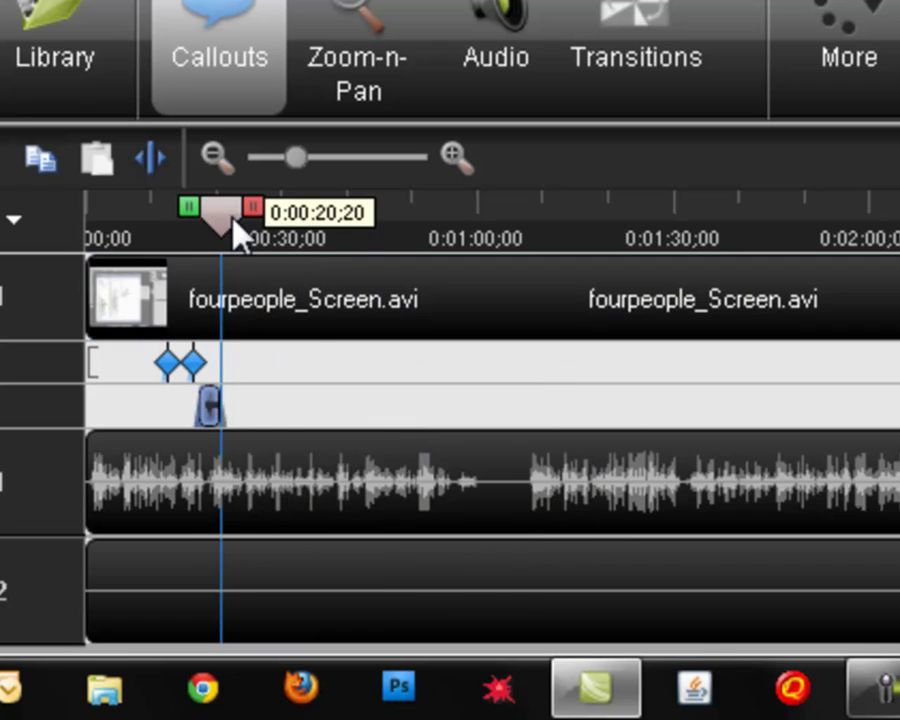
{"action": "left_click_drag", "start_coordinate": [234, 224], "coordinate": [214, 224]}
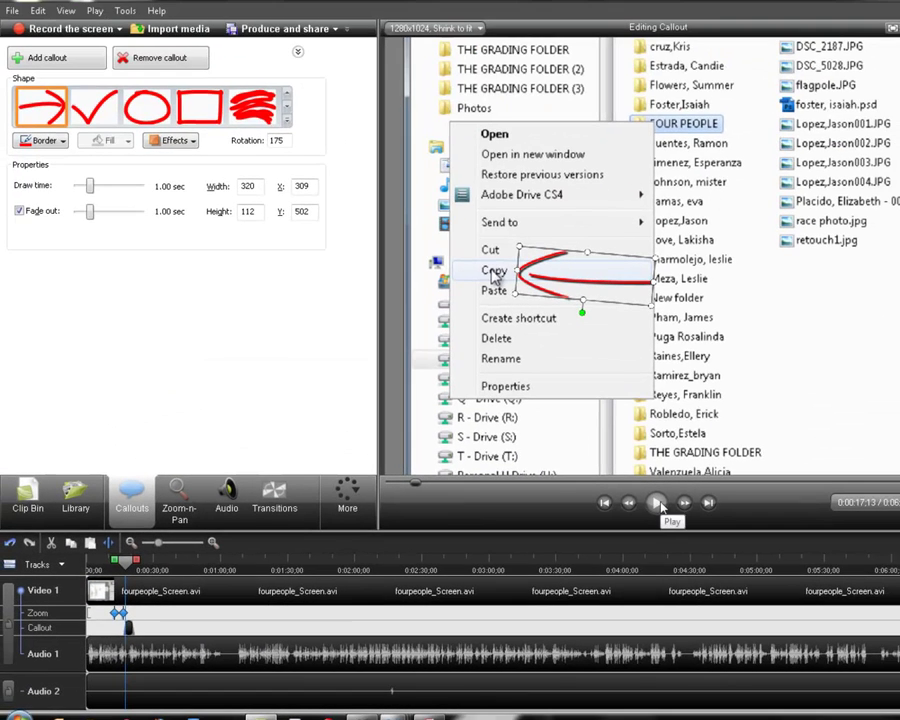
{"action": "left_click", "coordinate": [657, 503]}
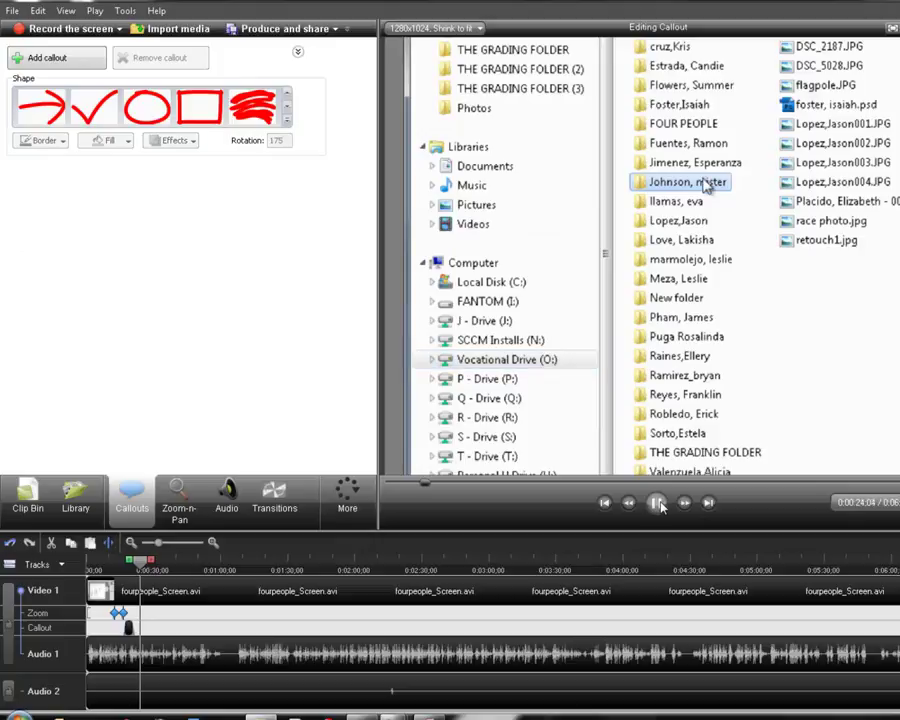
{"action": "left_click", "coordinate": [660, 504]}
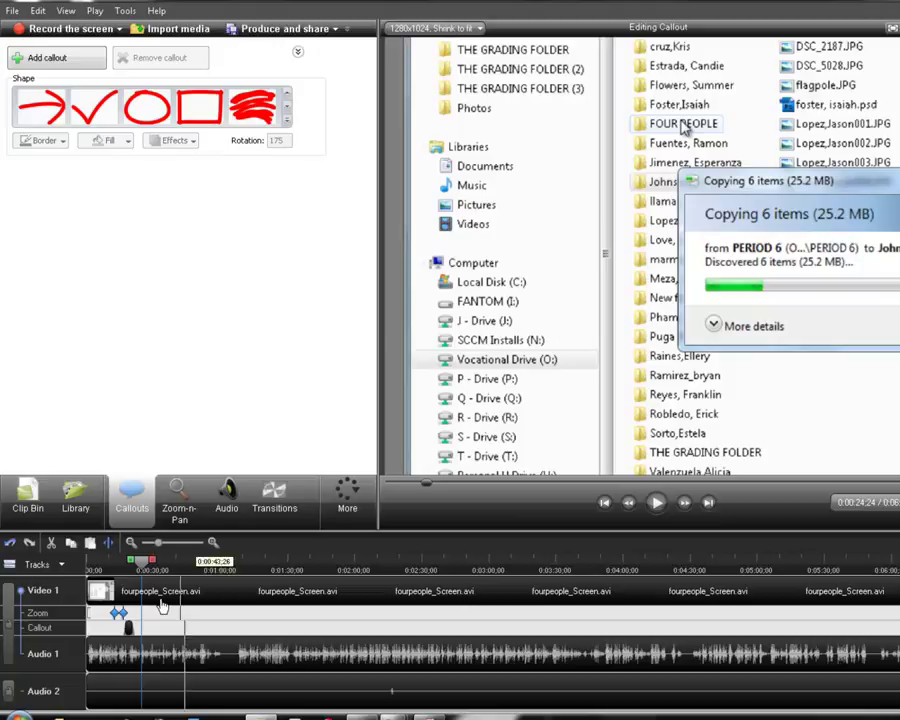
- Replay the recording from about 0:00:21 and return the playhead to about 0:00:22, where the second context menu opens
{"action": "left_click_drag", "start_coordinate": [143, 567], "coordinate": [135, 567]}
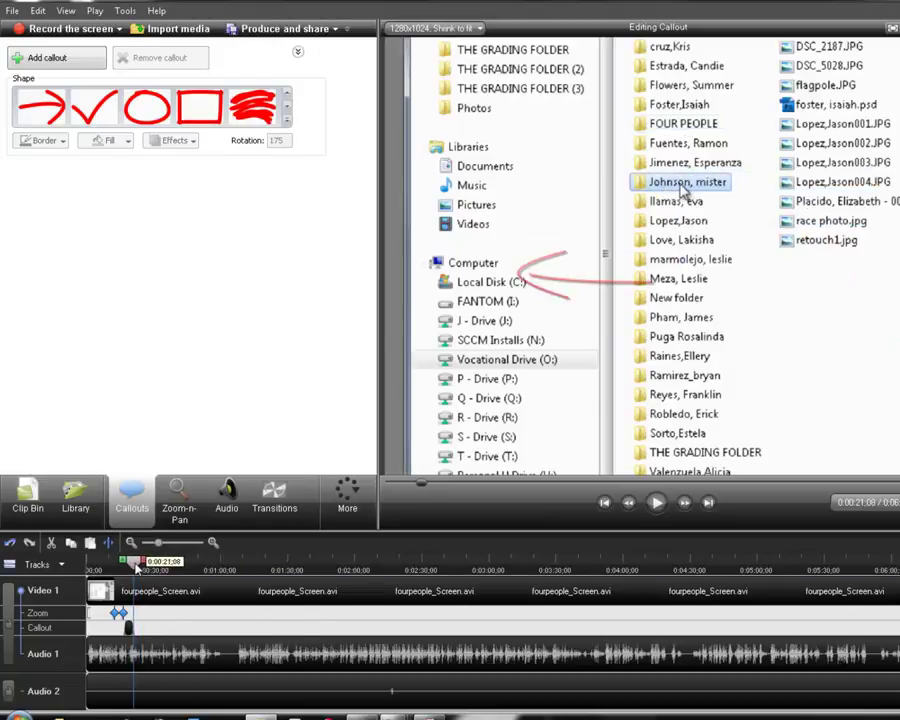
{"action": "left_click", "coordinate": [656, 502]}
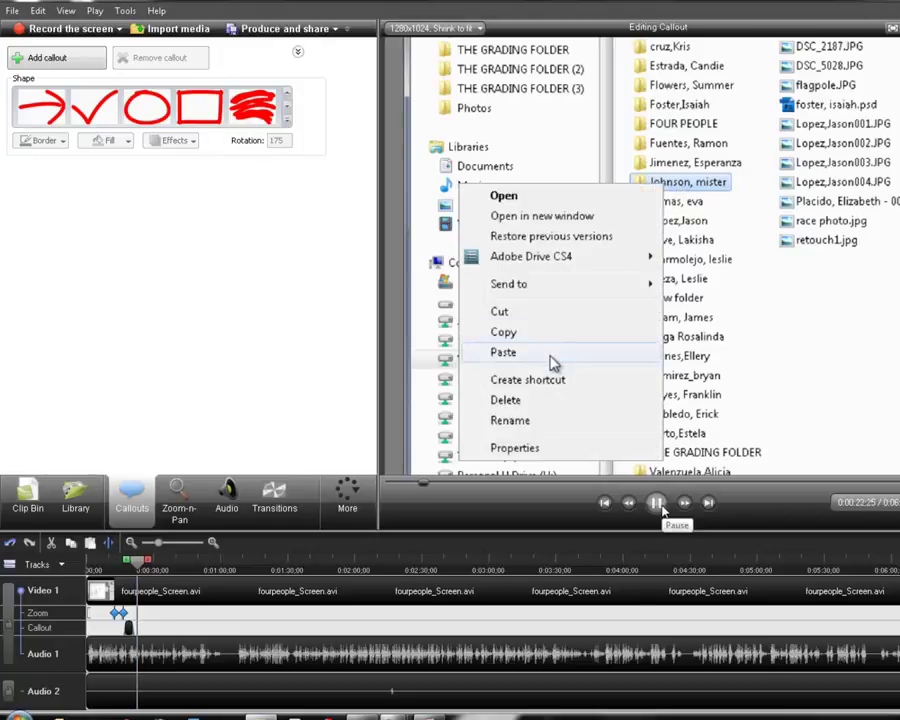
{"action": "left_click", "coordinate": [656, 504]}
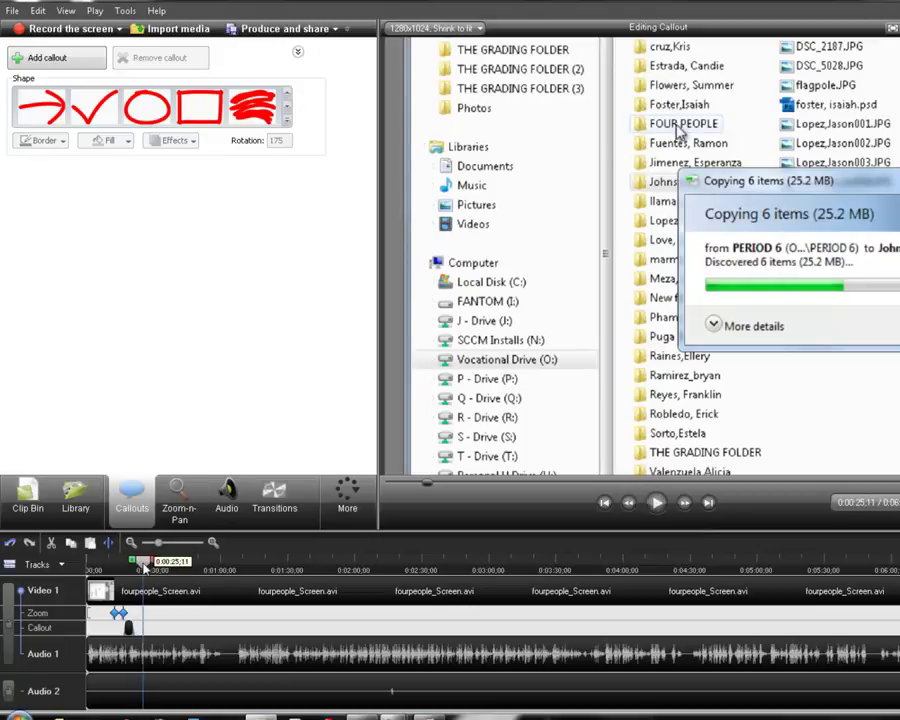
{"action": "left_click_drag", "start_coordinate": [143, 566], "coordinate": [137, 567]}
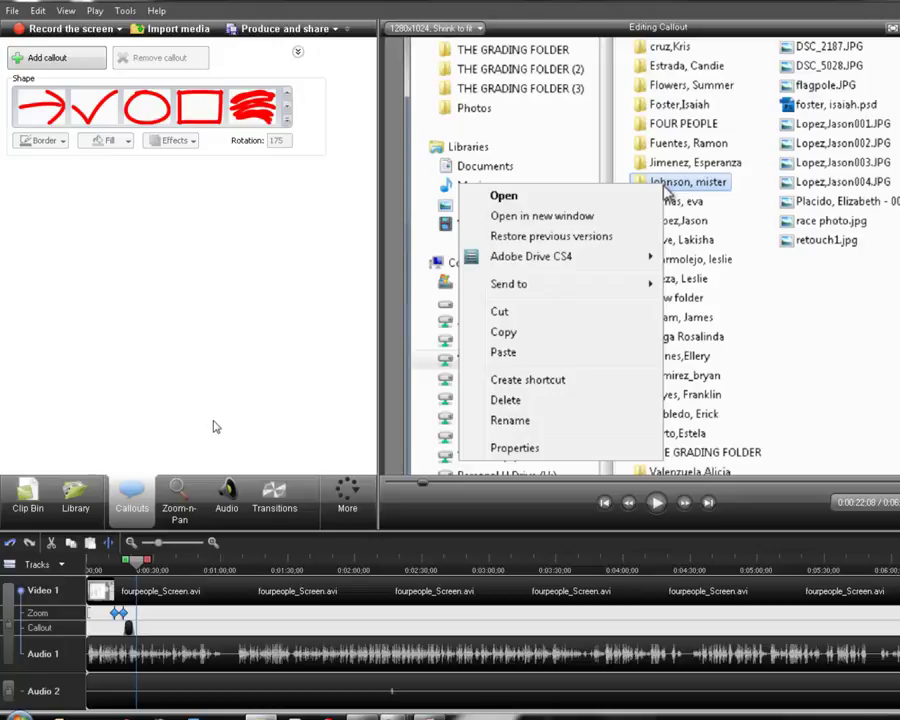
- Set the left-click cursor effect to Rings in the Cursor Effects settings
{"action": "left_click", "coordinate": [348, 496]}
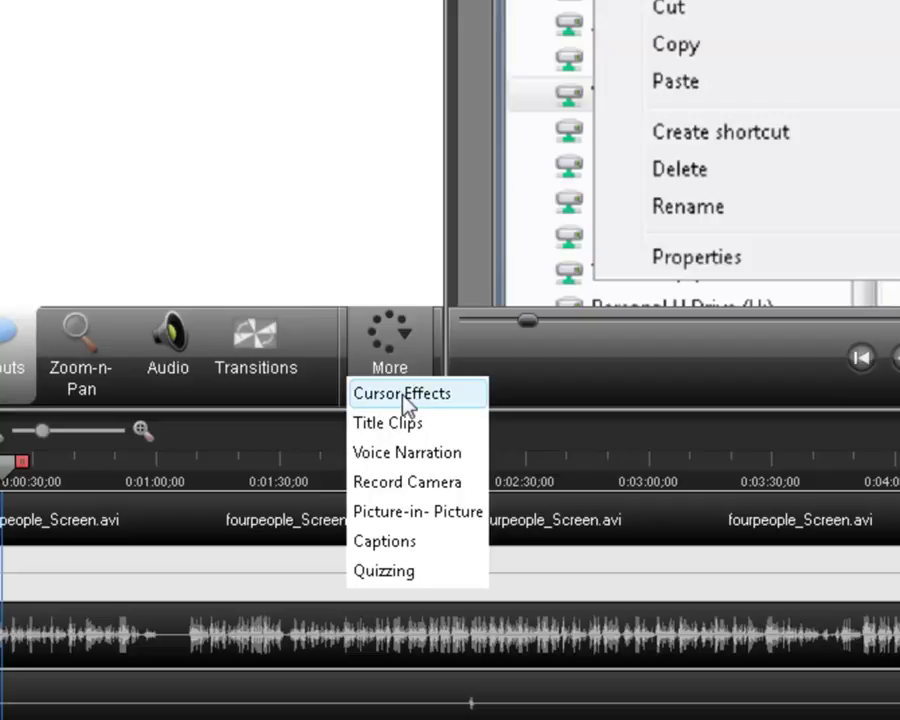
{"action": "left_click", "coordinate": [404, 396]}
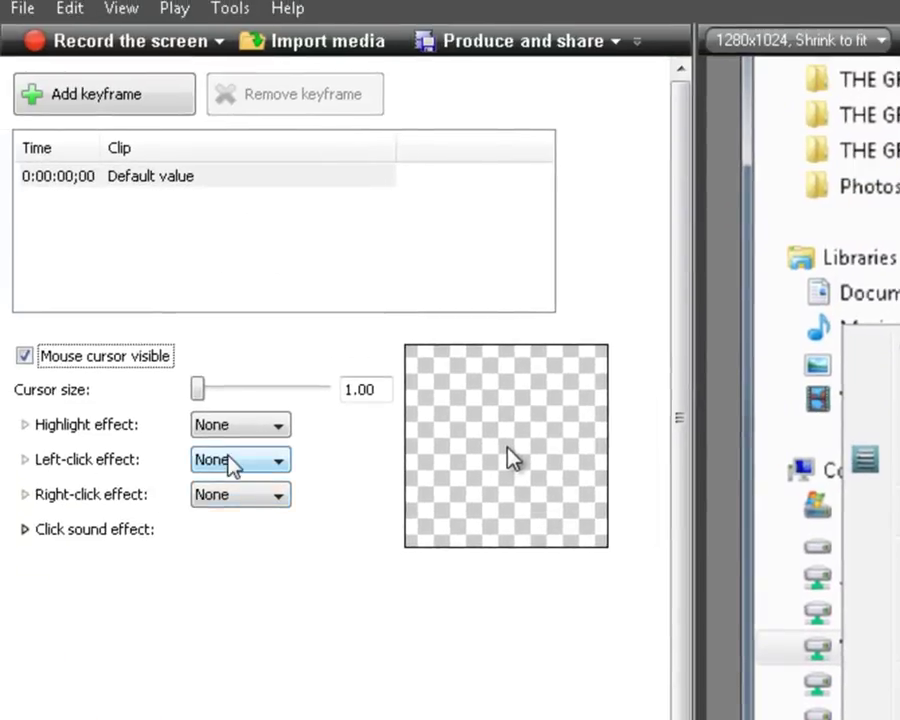
{"action": "left_click", "coordinate": [194, 387]}
{"action": "left_click", "coordinate": [222, 502]}
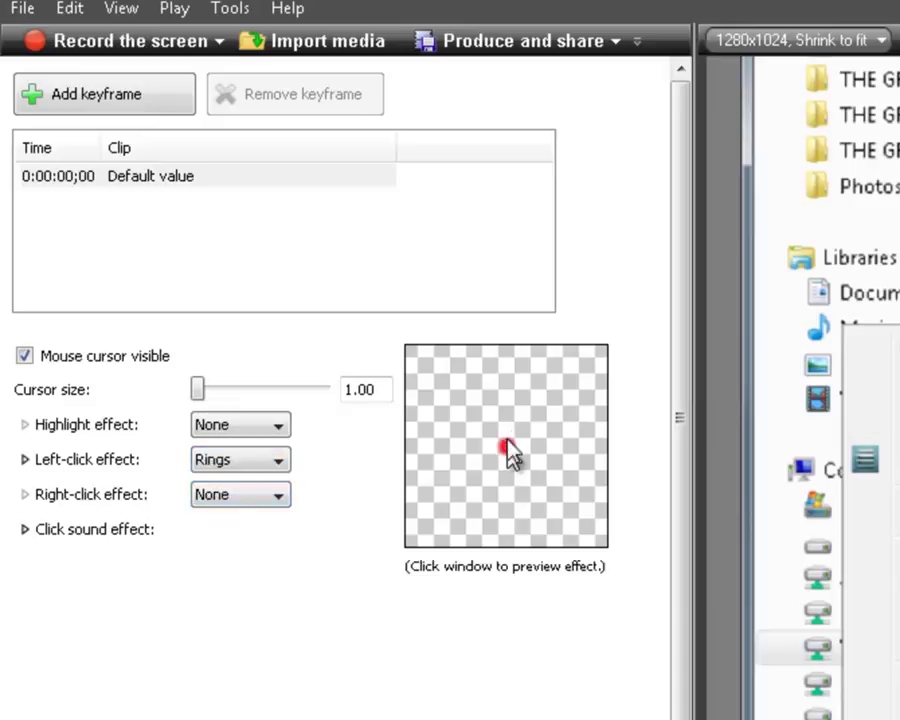
{"action": "left_click", "coordinate": [242, 462]}
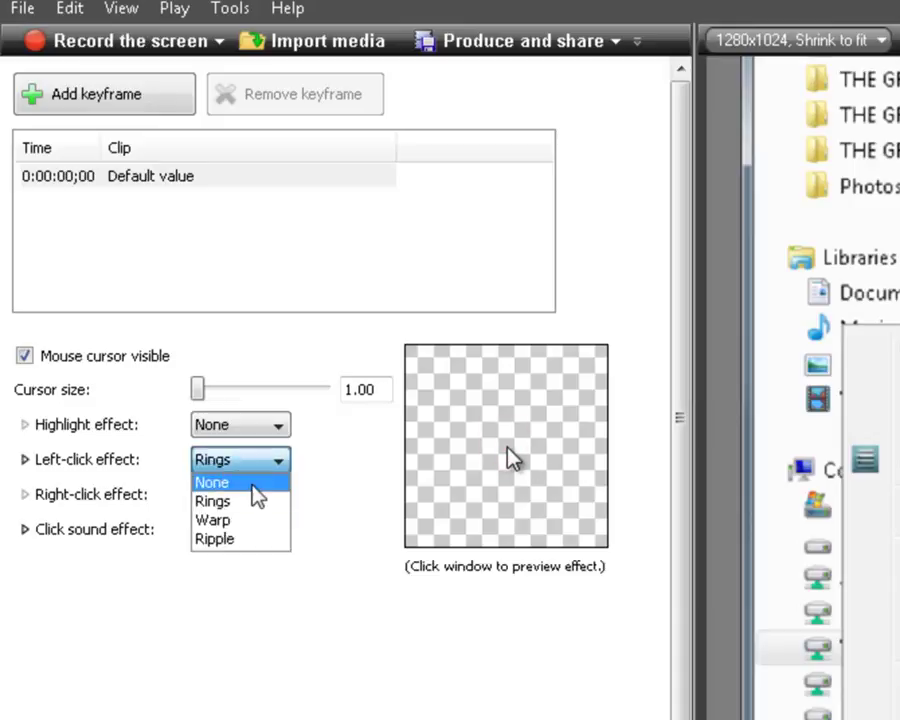
{"action": "left_click", "coordinate": [255, 483]}
{"action": "left_click", "coordinate": [236, 460]}
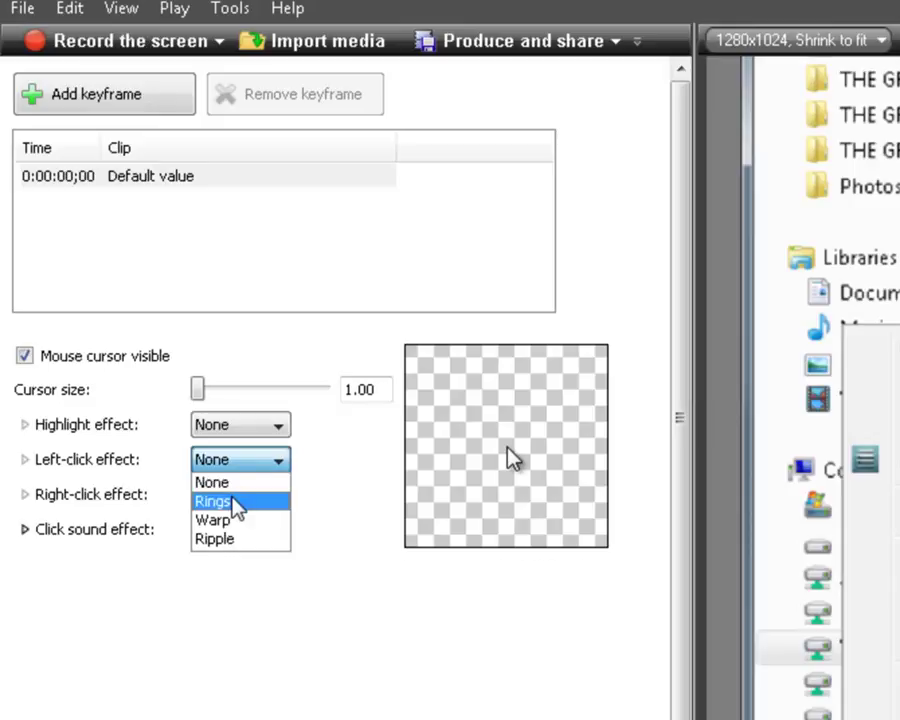
{"action": "left_click", "coordinate": [240, 503]}
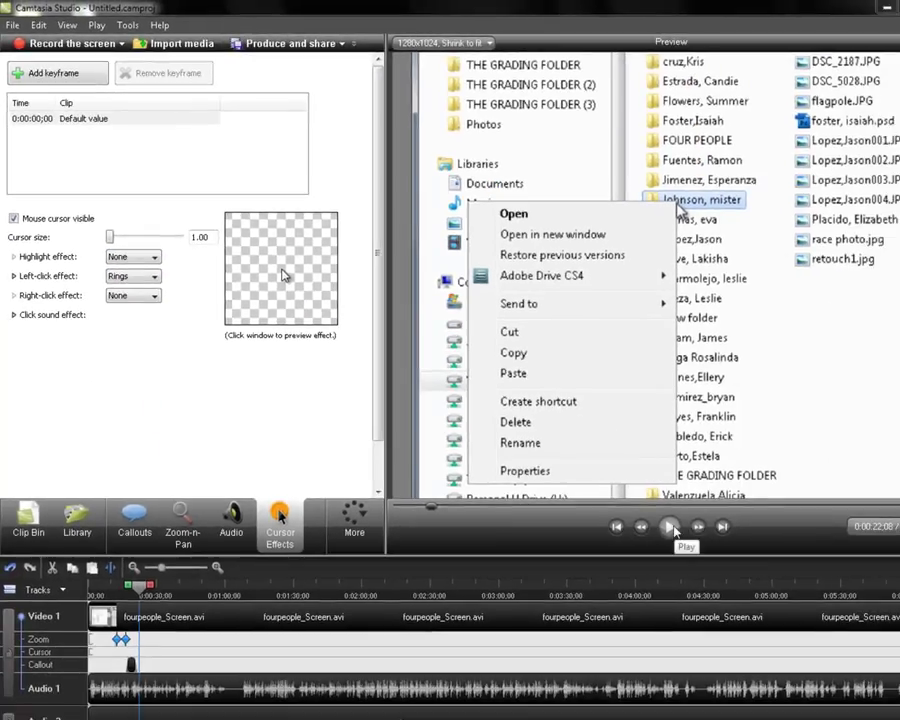
- Preview the left-click rings in the recording from about 0:00:22 to about 0:00:31
{"action": "left_click", "coordinate": [670, 527]}
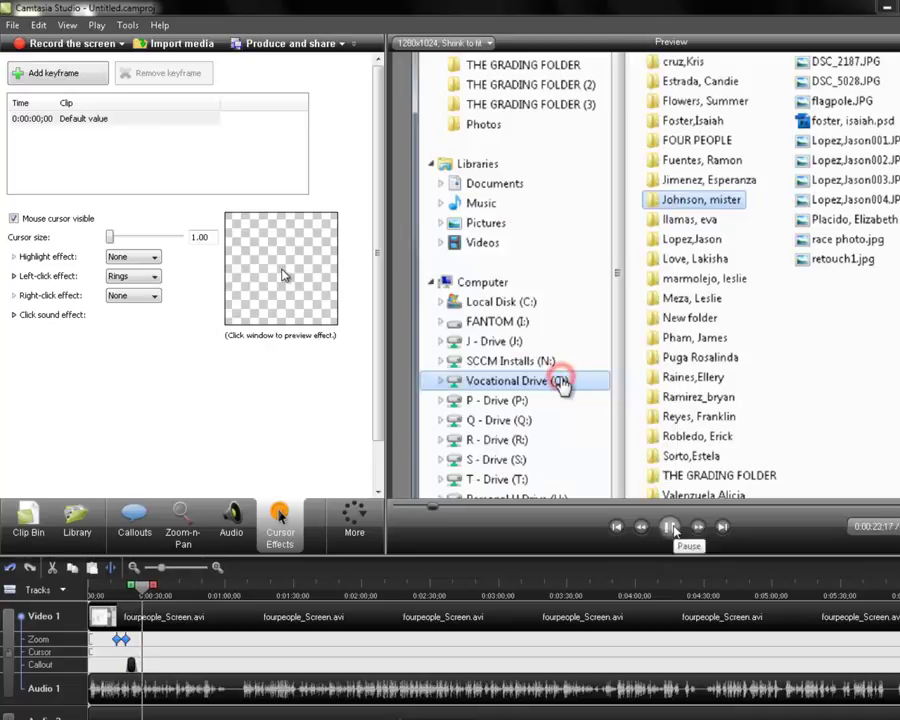
{"action": "left_click", "coordinate": [670, 527]}
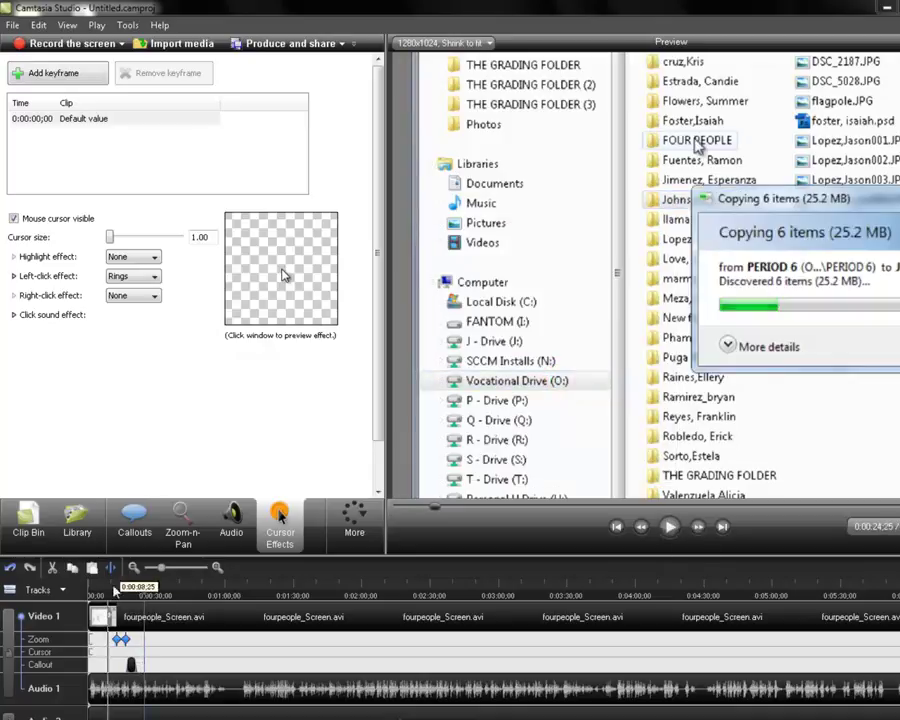
{"action": "left_click_drag", "start_coordinate": [143, 592], "coordinate": [138, 590]}
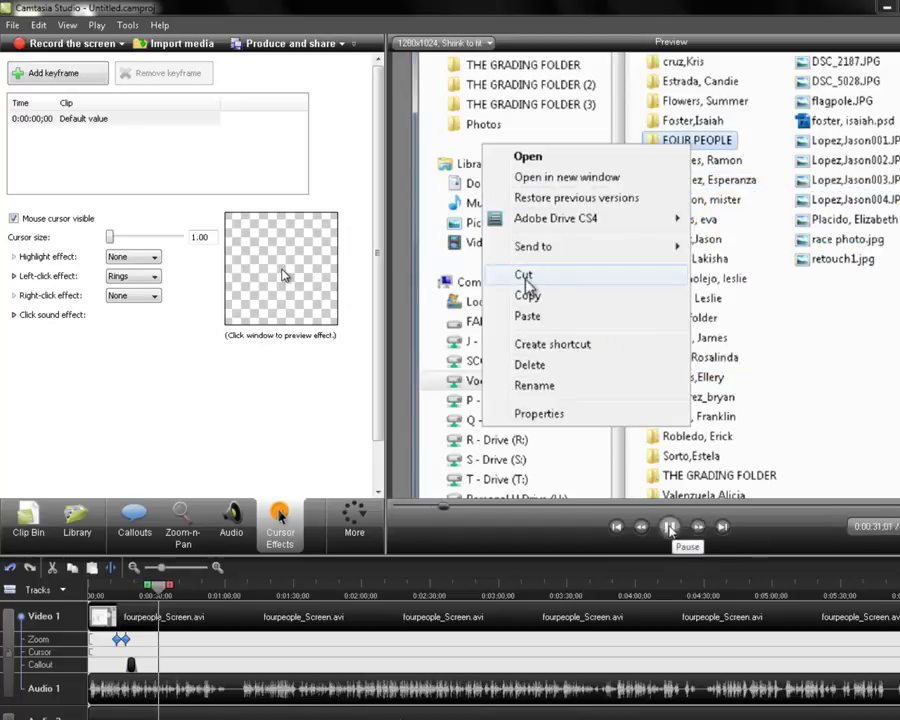
{"action": "left_click", "coordinate": [670, 528]}
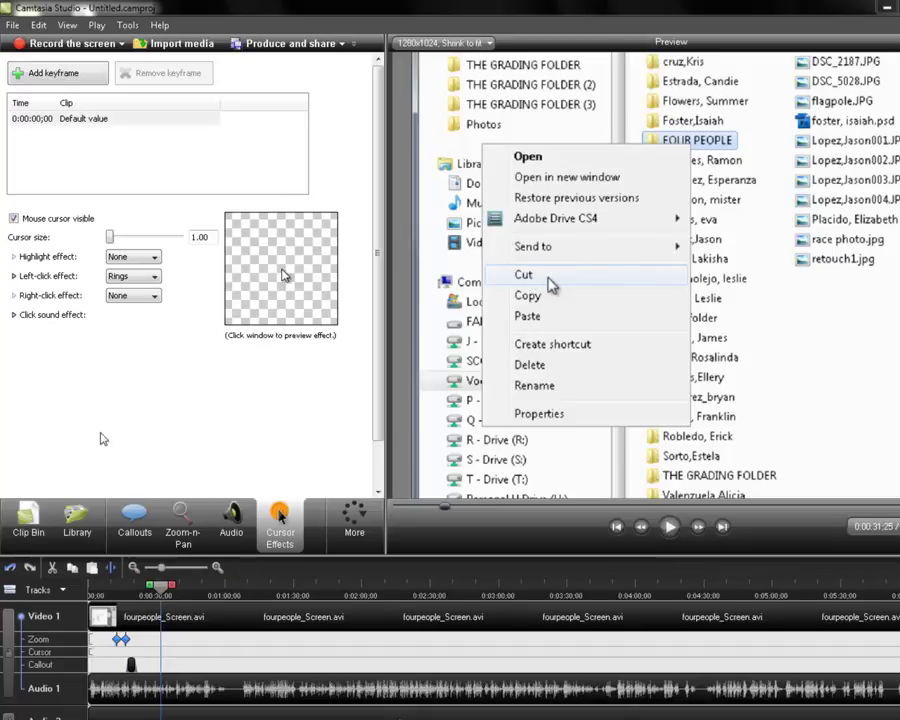
- Add a filled arrow callout at about 0:00:31 pointing at the Cut command, with the text "DON'T CHOOSE CUT"
{"action": "left_click", "coordinate": [132, 532]}
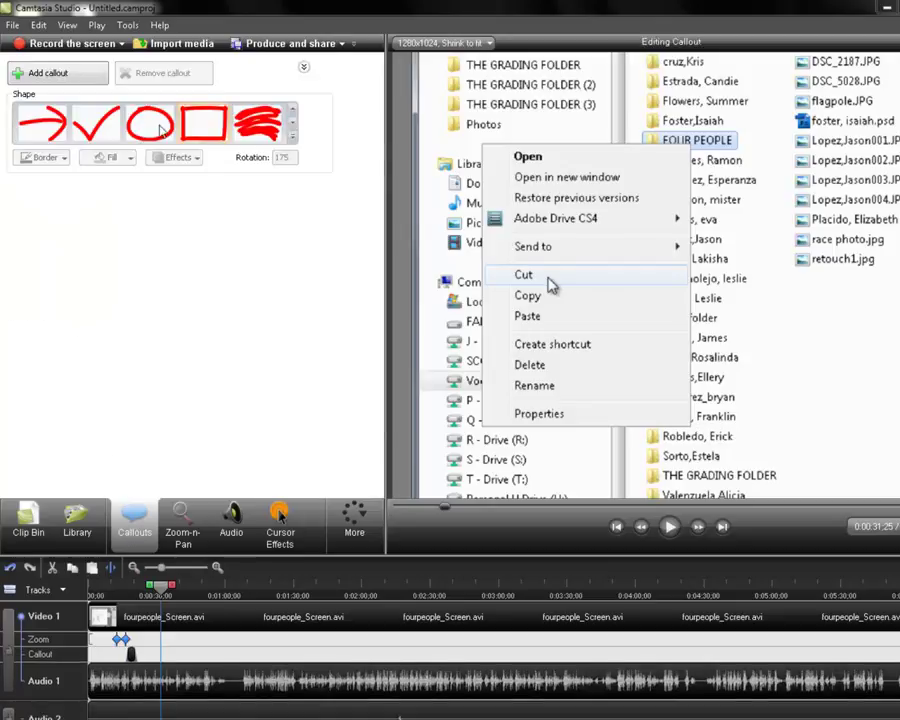
{"action": "left_click", "coordinate": [292, 109]}
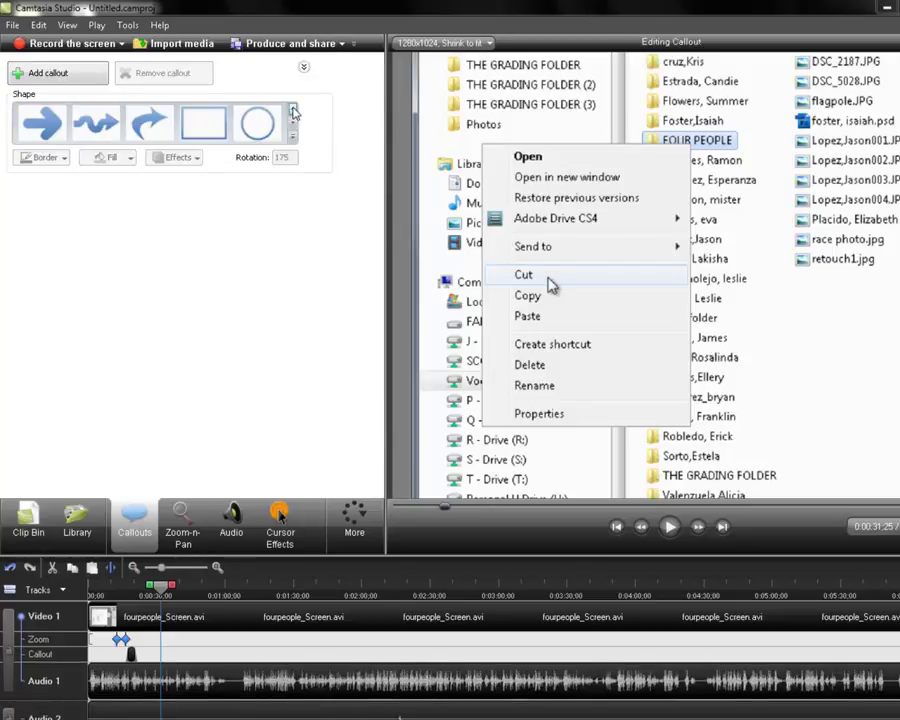
{"action": "left_click", "coordinate": [292, 109]}
{"action": "left_click", "coordinate": [292, 133]}
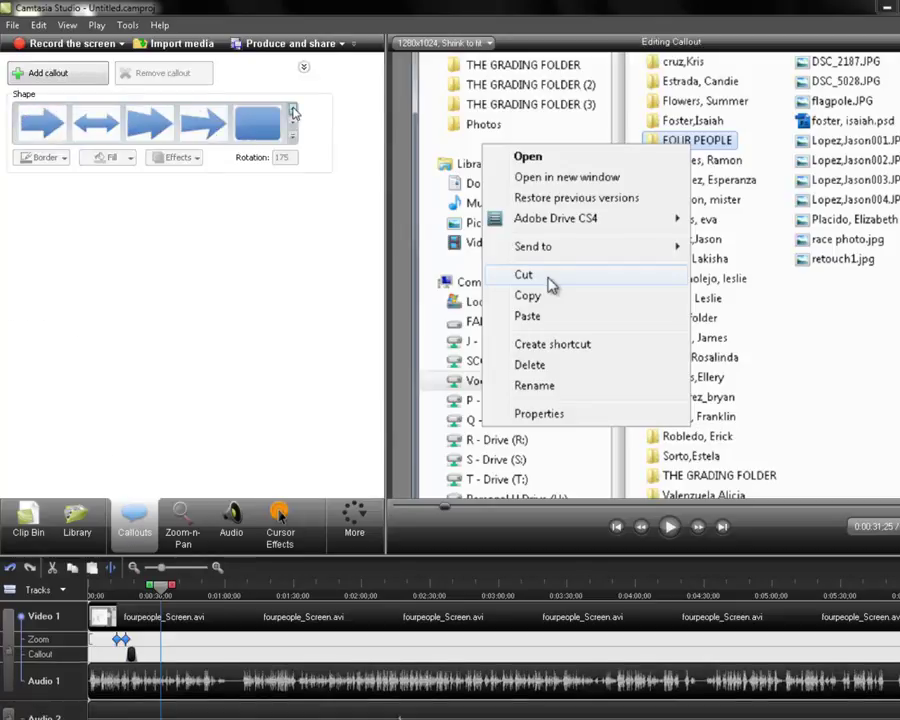
{"action": "left_click", "coordinate": [45, 130]}
{"action": "left_click_drag", "start_coordinate": [615, 295], "coordinate": [838, 298]}
{"action": "mouse_move", "coordinate": [699, 306]}
{"action": "left_mouse_down"}
{"action": "mouse_move", "coordinate": [700, 335]}
{"action": "mouse_move", "coordinate": [712, 294]}
{"action": "left_mouse_up"}
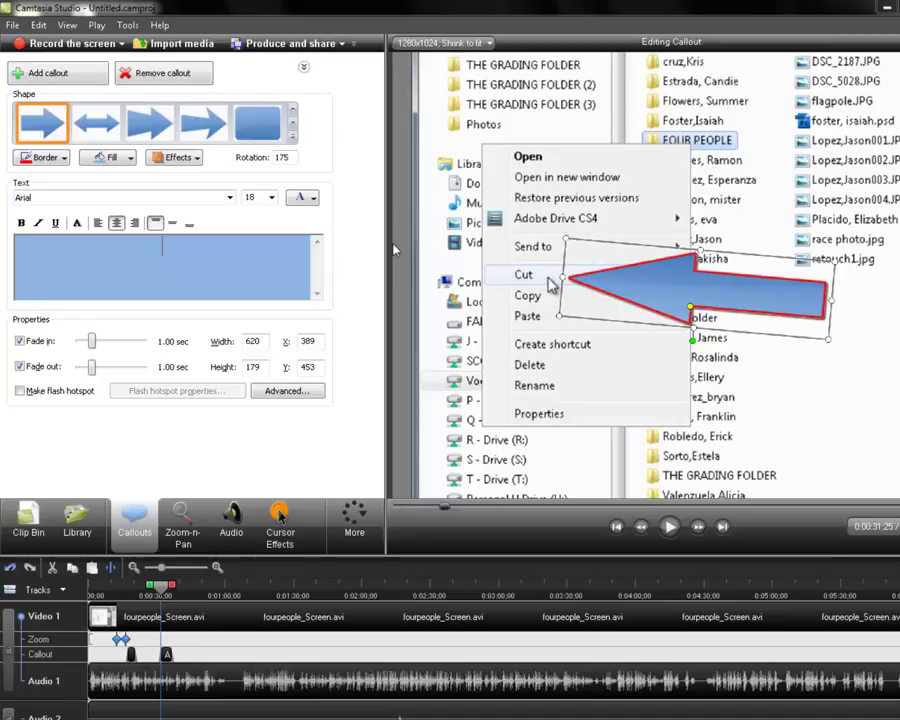
{"action": "type", "text": "N'T CHOOSE "}
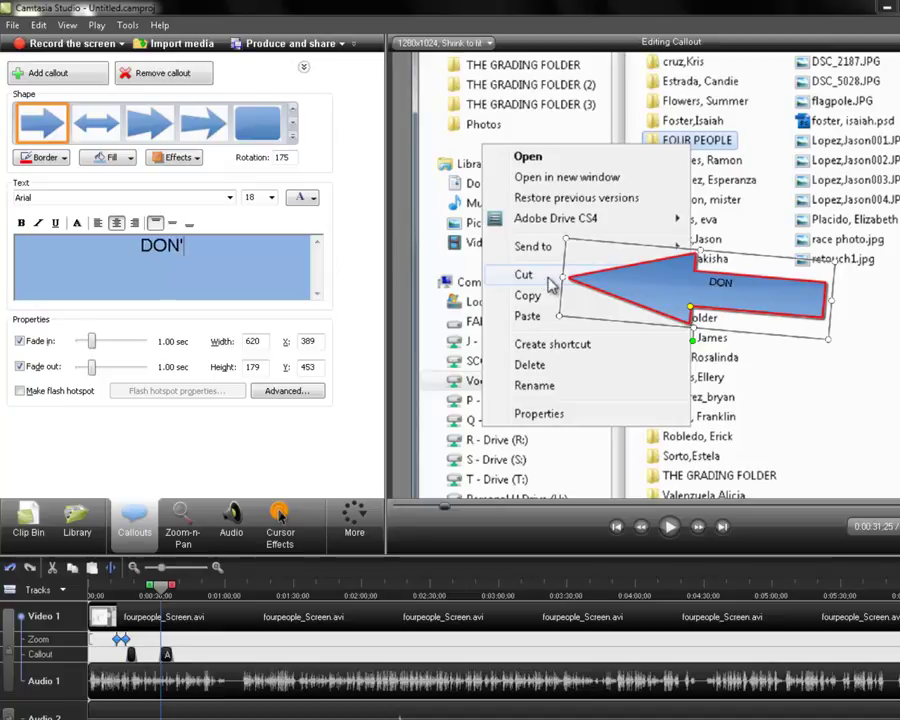
{"action": "type", "text": "CUT"}
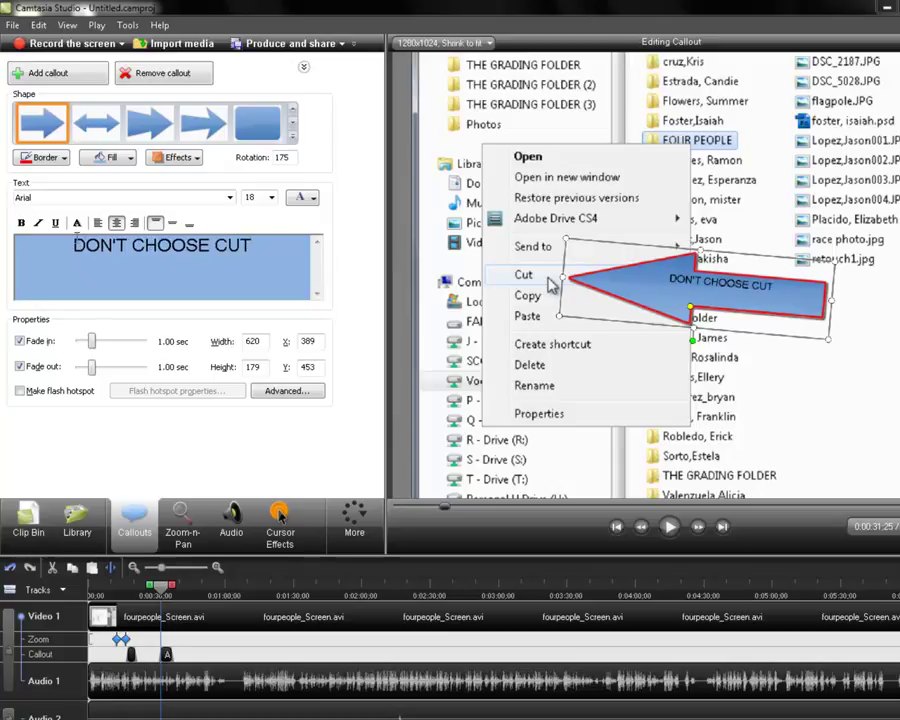
- Format the "DON'T CHOOSE CUT" callout text as red Arial Black, size 26
{"action": "triple_click", "coordinate": [147, 248]}
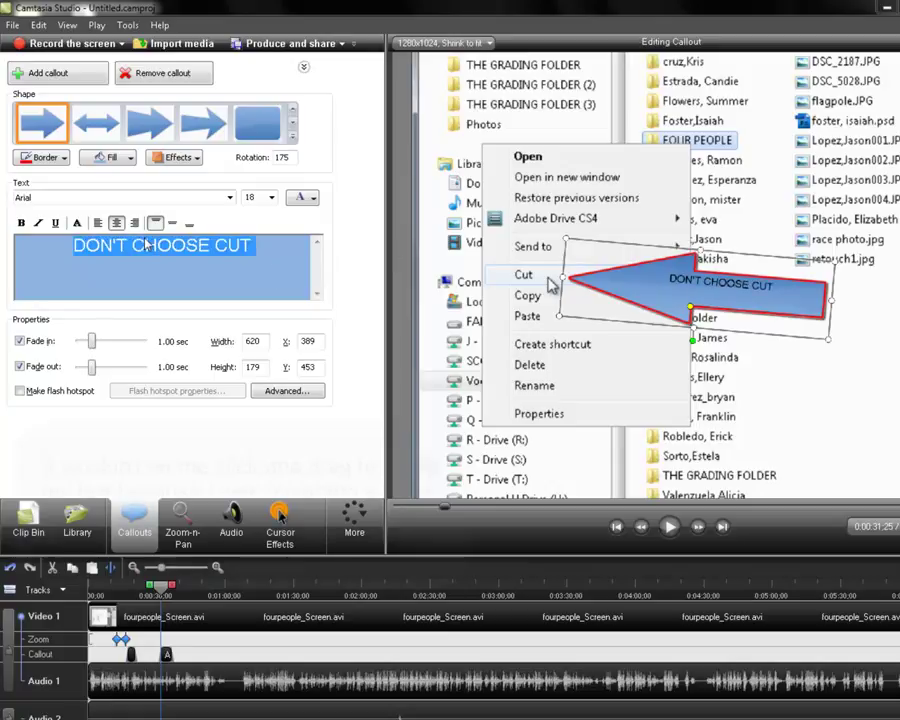
{"action": "left_click", "coordinate": [252, 245]}
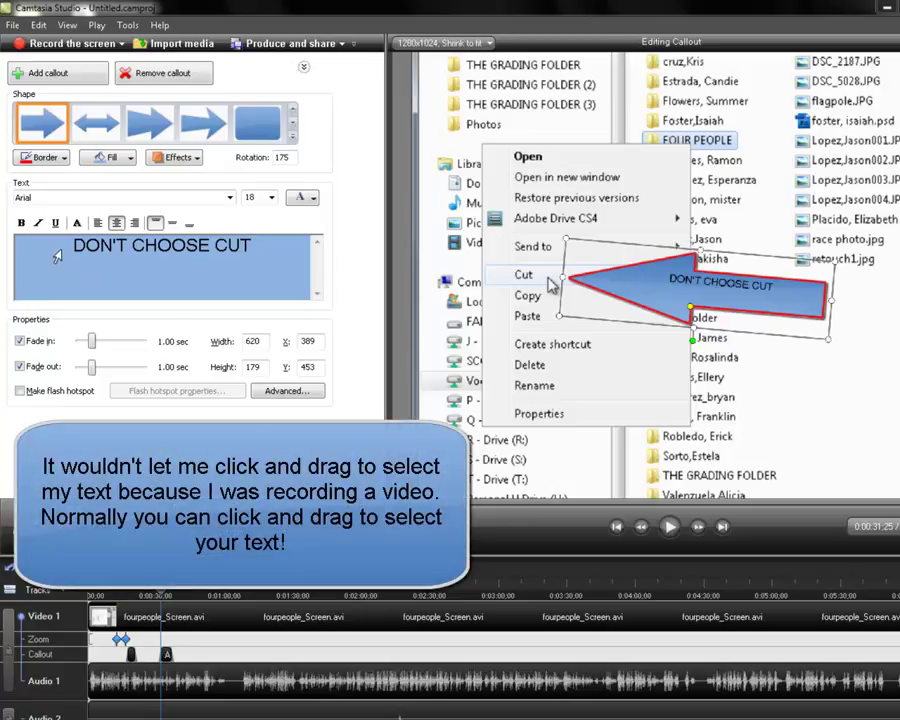
{"action": "triple_click", "coordinate": [143, 248]}
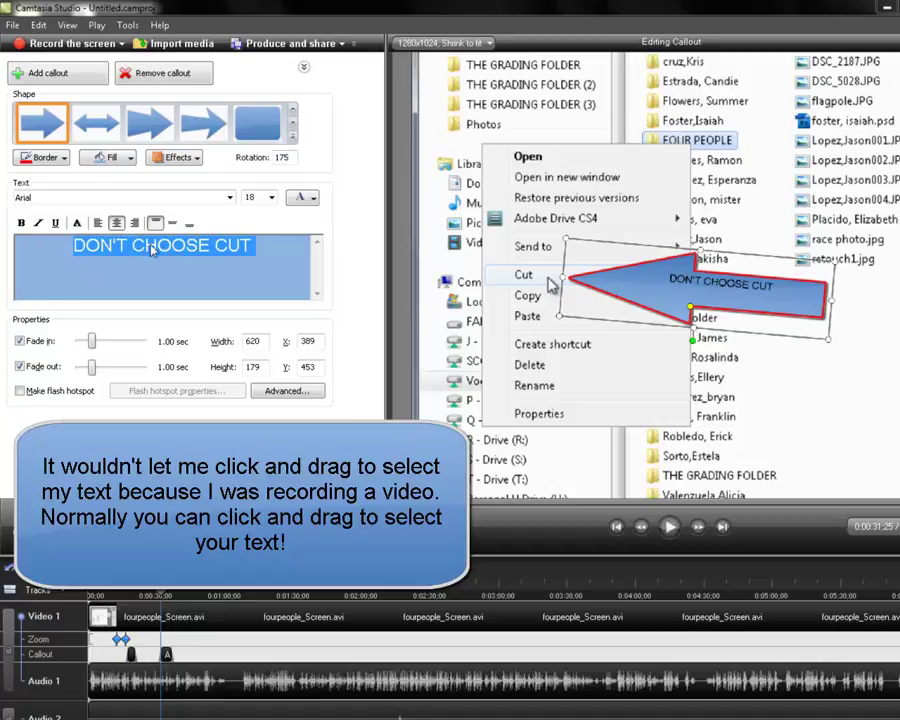
{"action": "left_click", "coordinate": [272, 199]}
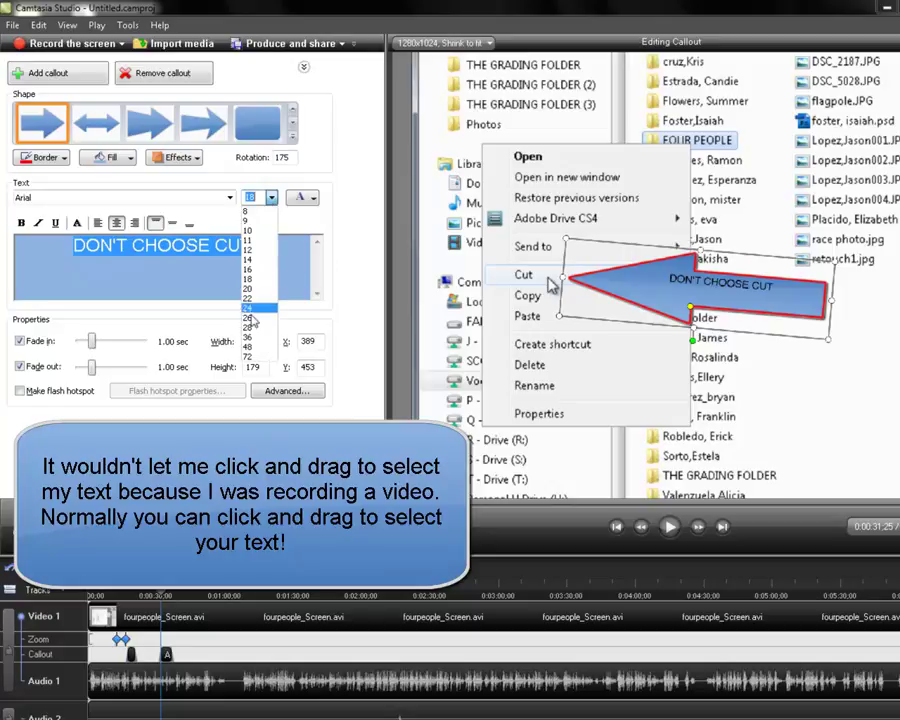
{"action": "left_click", "coordinate": [256, 316]}
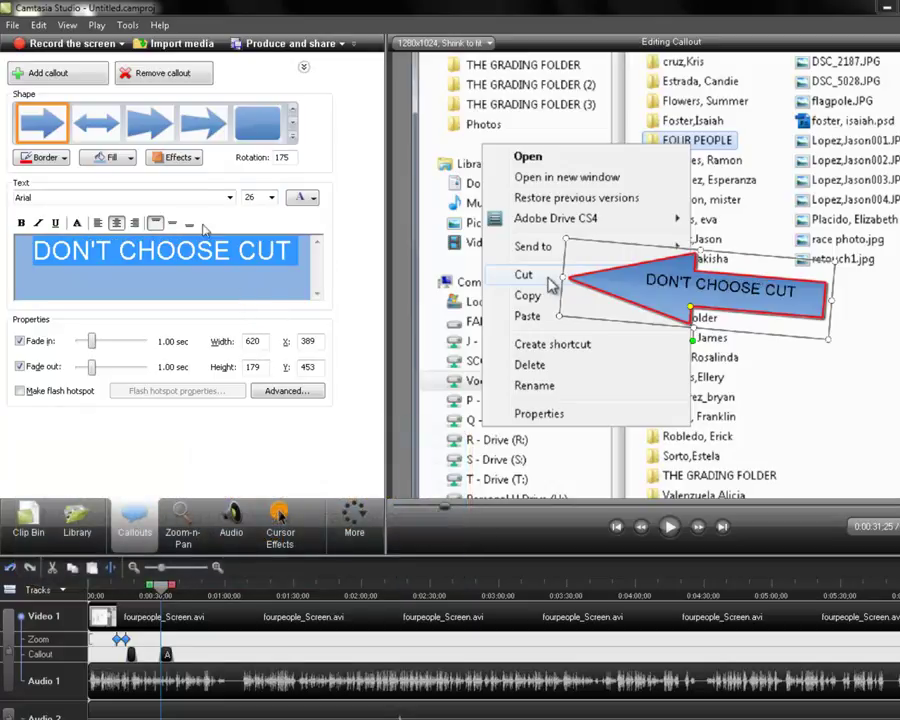
{"action": "left_click", "coordinate": [311, 199]}
{"action": "left_click", "coordinate": [318, 232]}
{"action": "left_click", "coordinate": [229, 197]}
{"action": "left_click", "coordinate": [62, 244]}
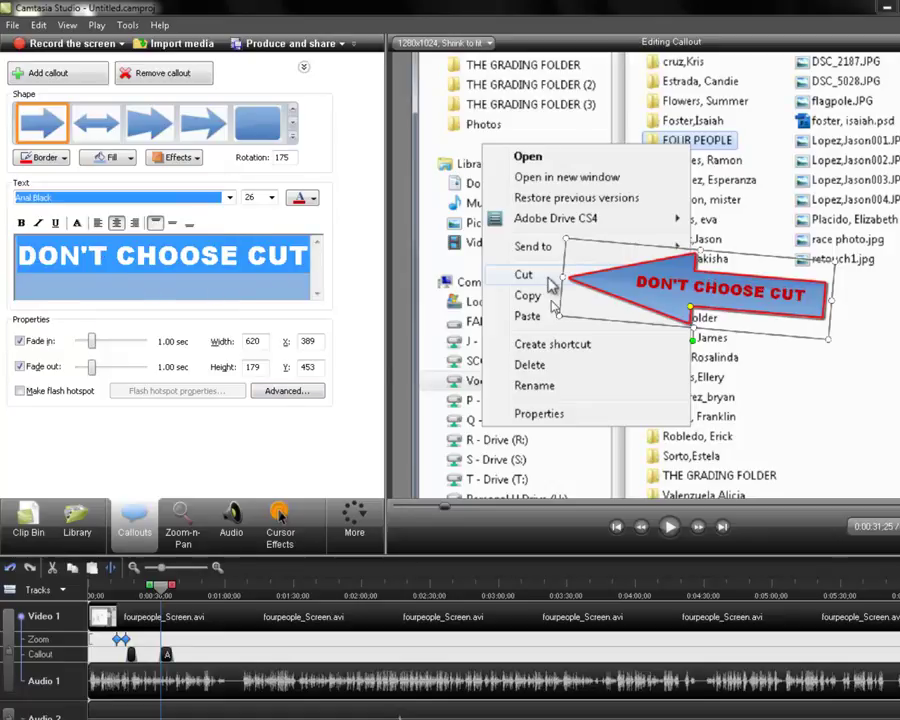
- Shorten the "DON'T CHOOSE CUT" callout on the timeline and play the recording from about 0:00:38 to 0:00:40
{"action": "left_click", "coordinate": [168, 656]}
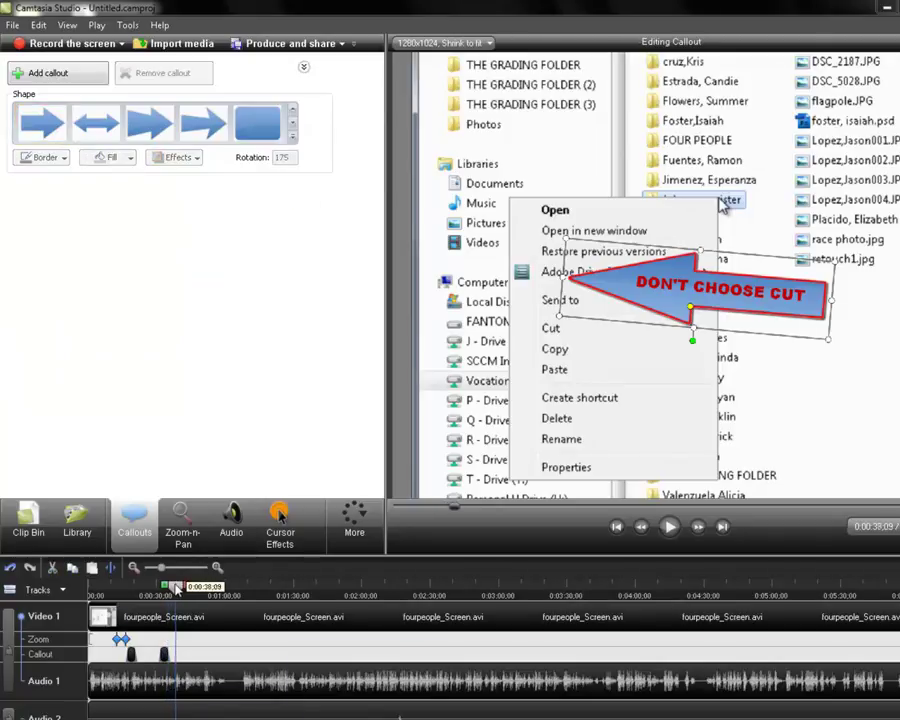
{"action": "left_click", "coordinate": [669, 526]}
{"action": "left_click", "coordinate": [670, 526]}
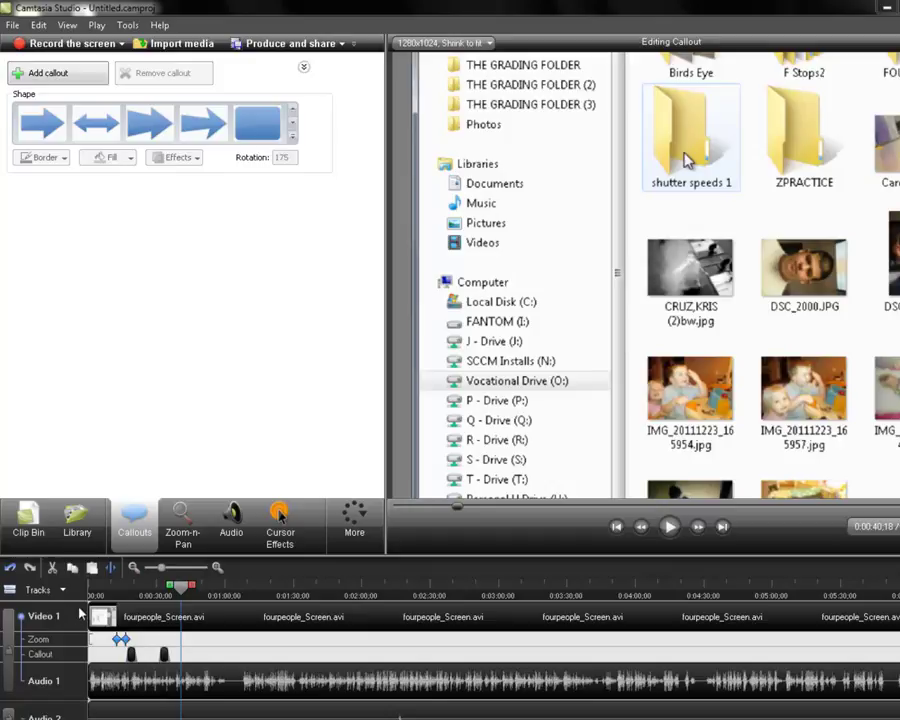
- Add a Zoom-n-Pan keyframe at about 0:00:40 that zooms out to 100%, and play on to about 0:00:45
{"action": "left_click", "coordinate": [176, 517]}
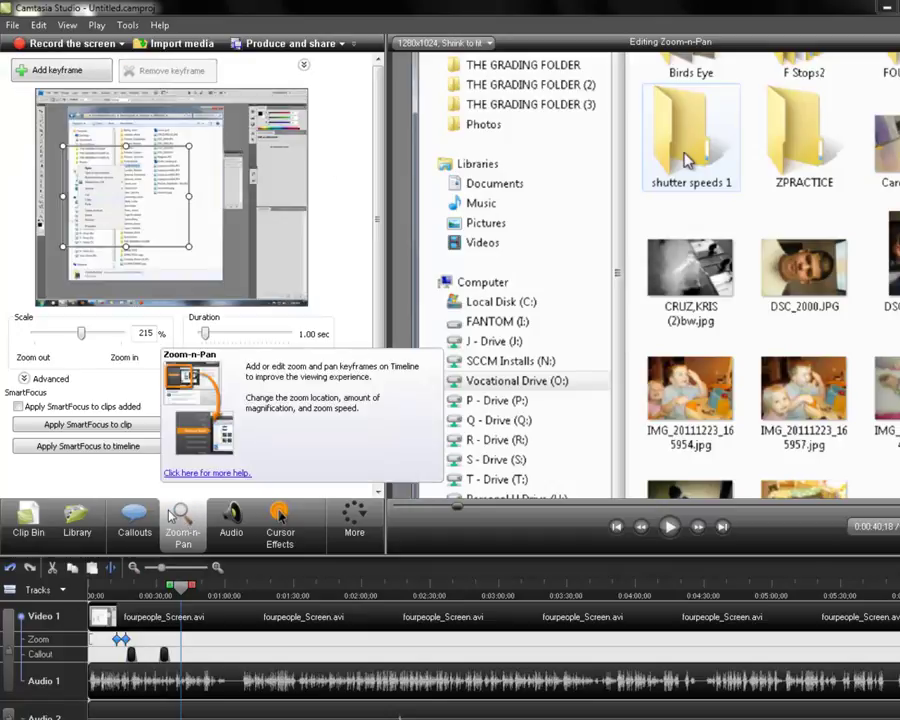
{"action": "left_click_drag", "start_coordinate": [81, 333], "coordinate": [35, 339]}
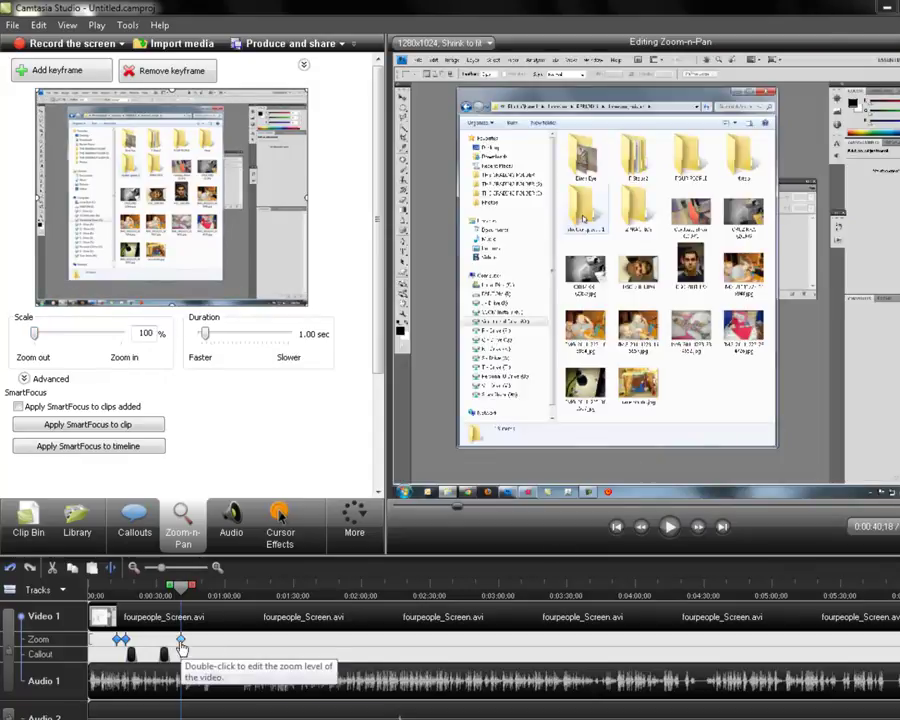
{"action": "left_click", "coordinate": [669, 527]}
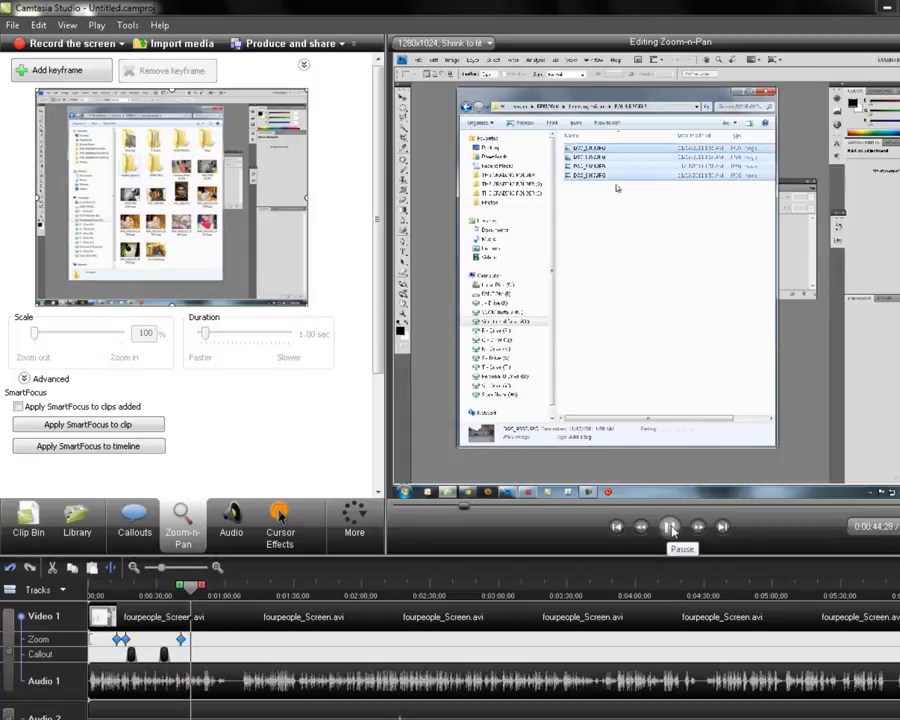
{"action": "left_click", "coordinate": [669, 527]}
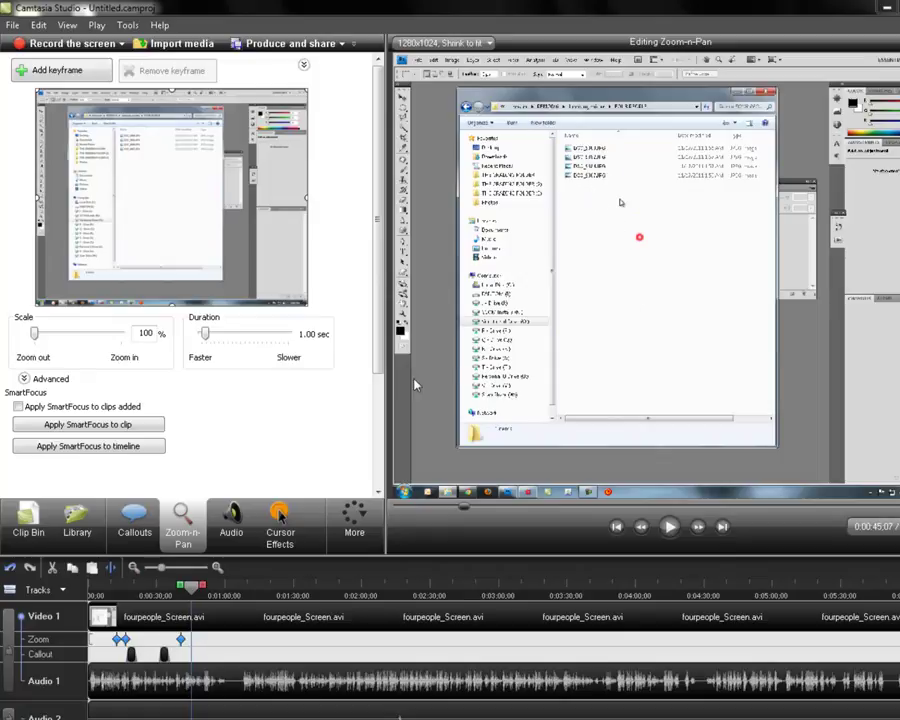
- Add a filled rounded rectangle callout at about 0:00:45, rotated to 180, over the lower part of the folder window
{"action": "left_click", "coordinate": [134, 522]}
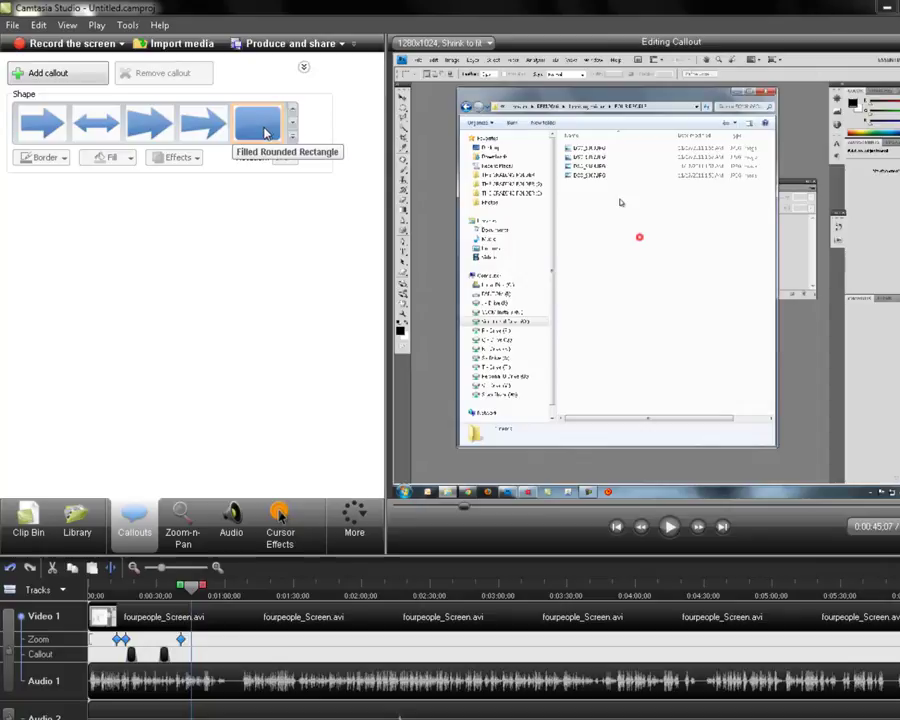
{"action": "left_click", "coordinate": [267, 130]}
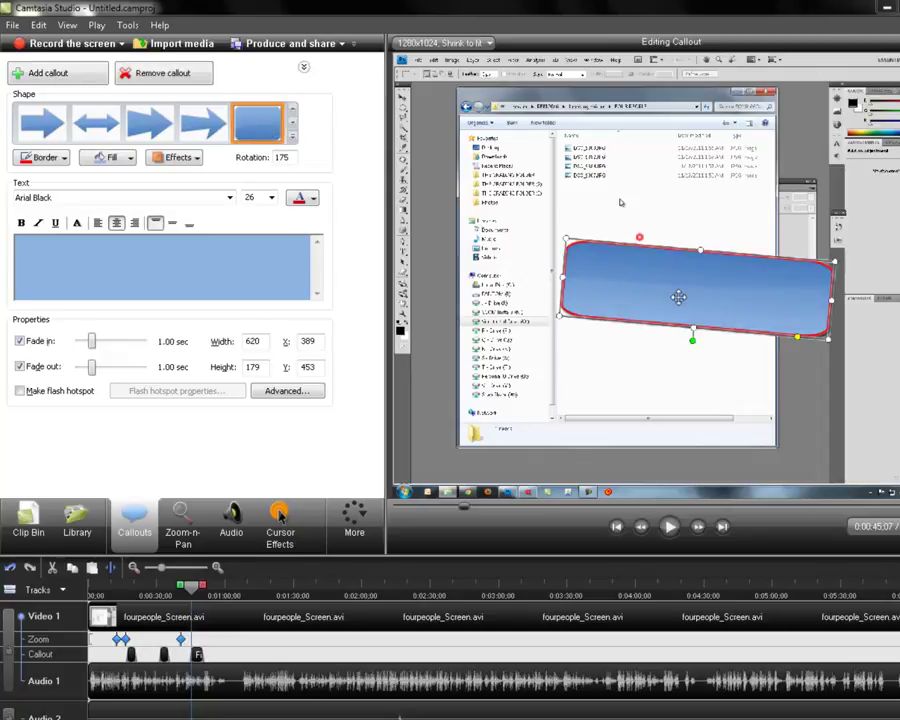
{"action": "left_click_drag", "start_coordinate": [678, 295], "coordinate": [686, 428]}
{"action": "left_click_drag", "start_coordinate": [685, 376], "coordinate": [685, 397]}
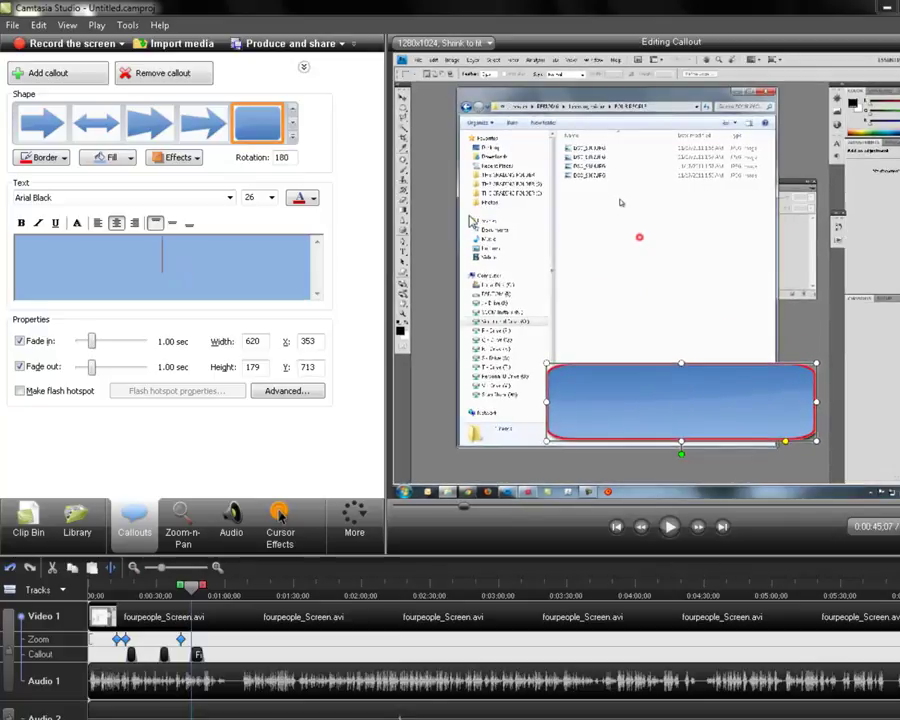
- Enter "Click and drag to select your files" in the rounded rectangle callout and set its text size to 36
{"action": "left_click", "coordinate": [271, 197]}
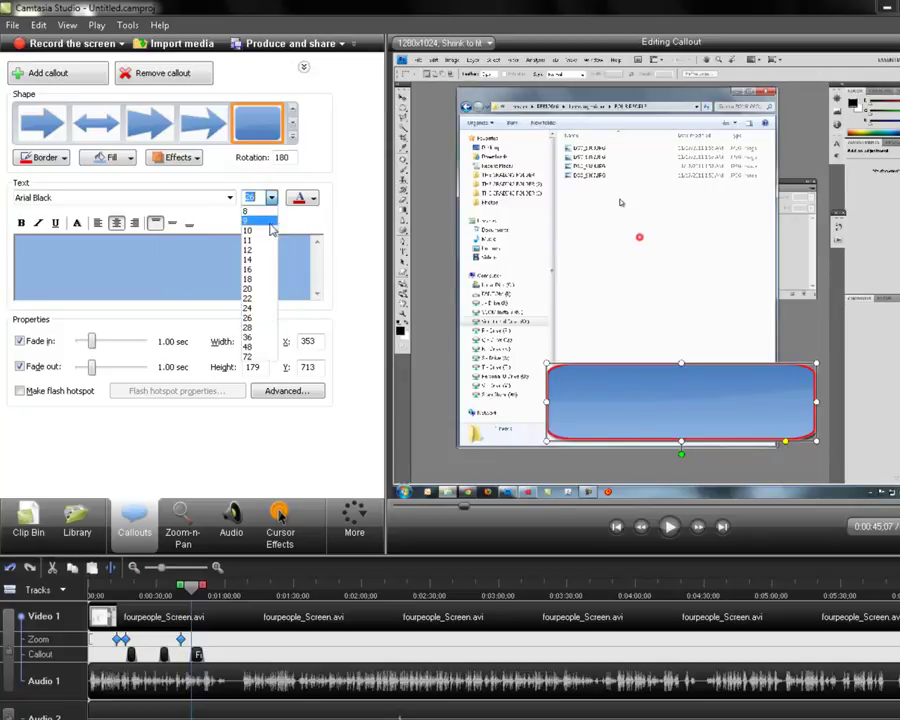
{"action": "left_click", "coordinate": [262, 279]}
{"action": "type", "text": "Click and drag to select "}
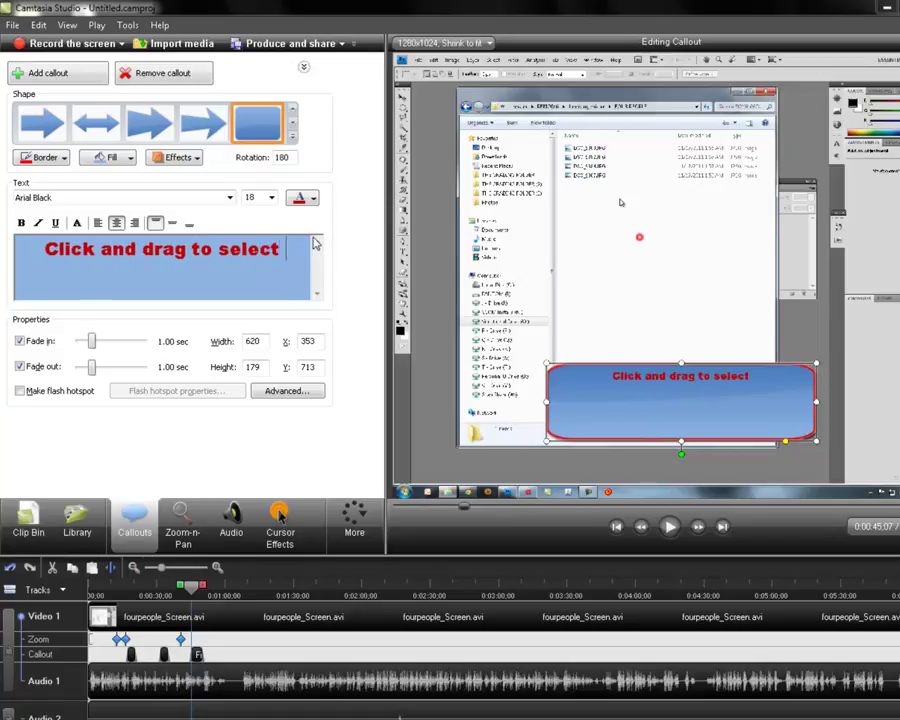
{"action": "type", "text": "your files"}
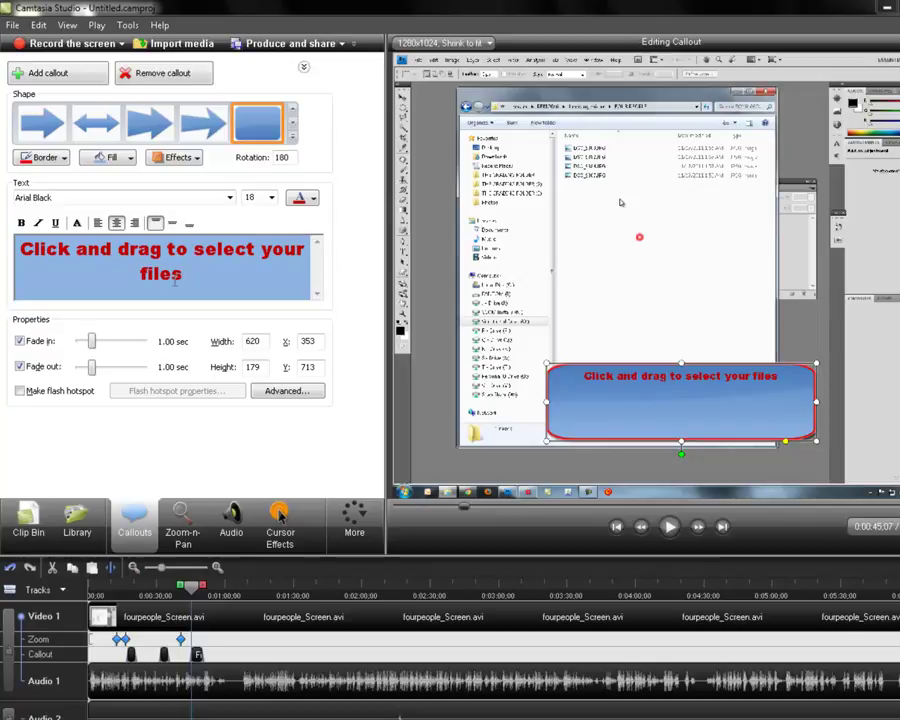
{"action": "key", "text": "ctrl+a"}
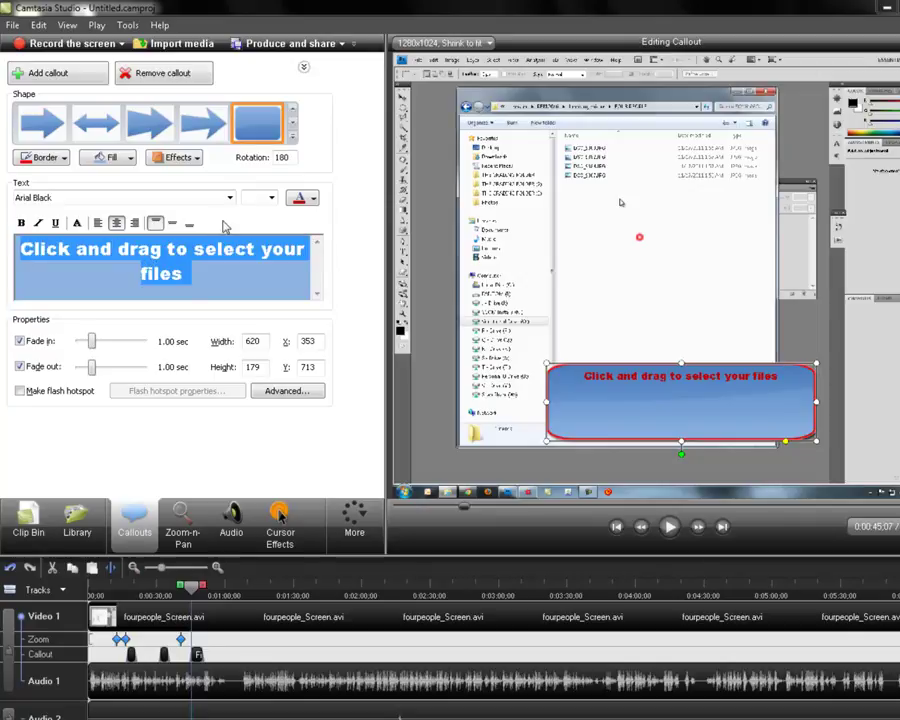
{"action": "left_click", "coordinate": [271, 197]}
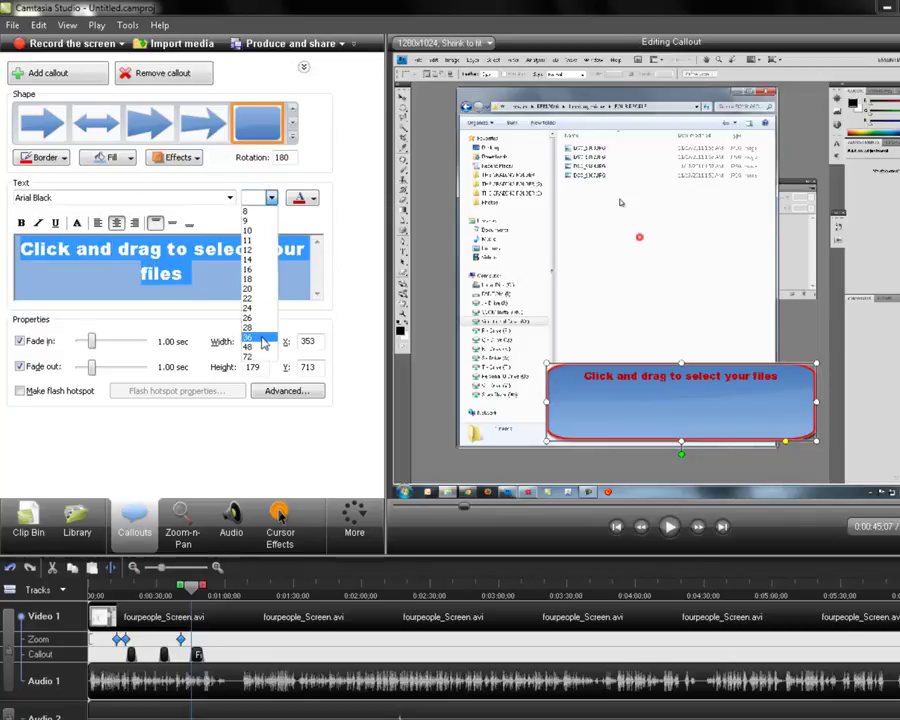
{"action": "left_click", "coordinate": [250, 337]}
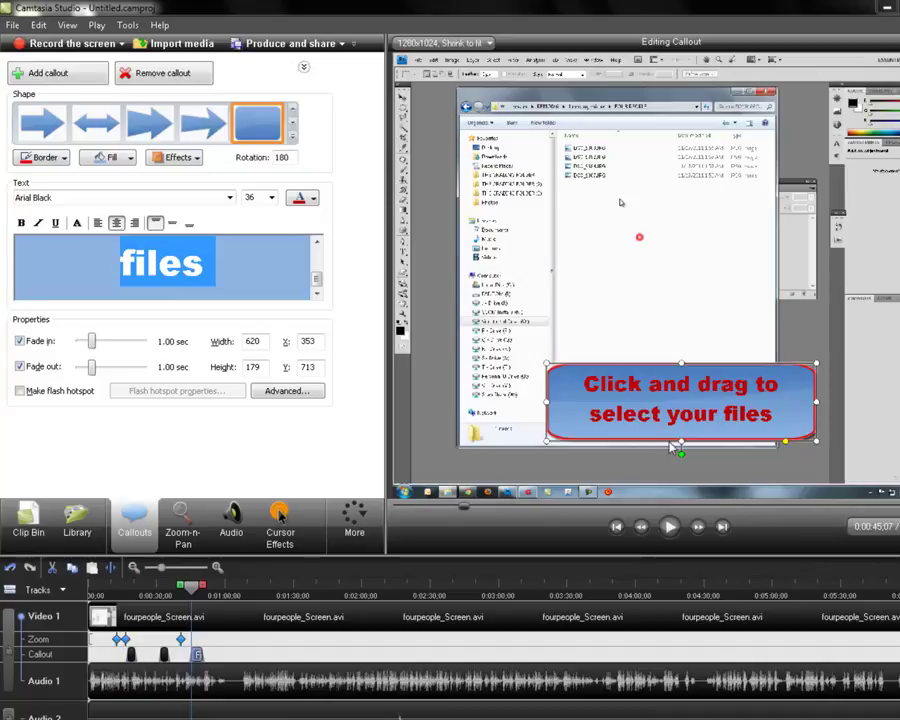
- Add Zoom-n-Pan keyframes that zoom in to 290% at about 0:00:53 and back out to 100% at about 0:01:10
{"action": "left_click", "coordinate": [669, 526]}
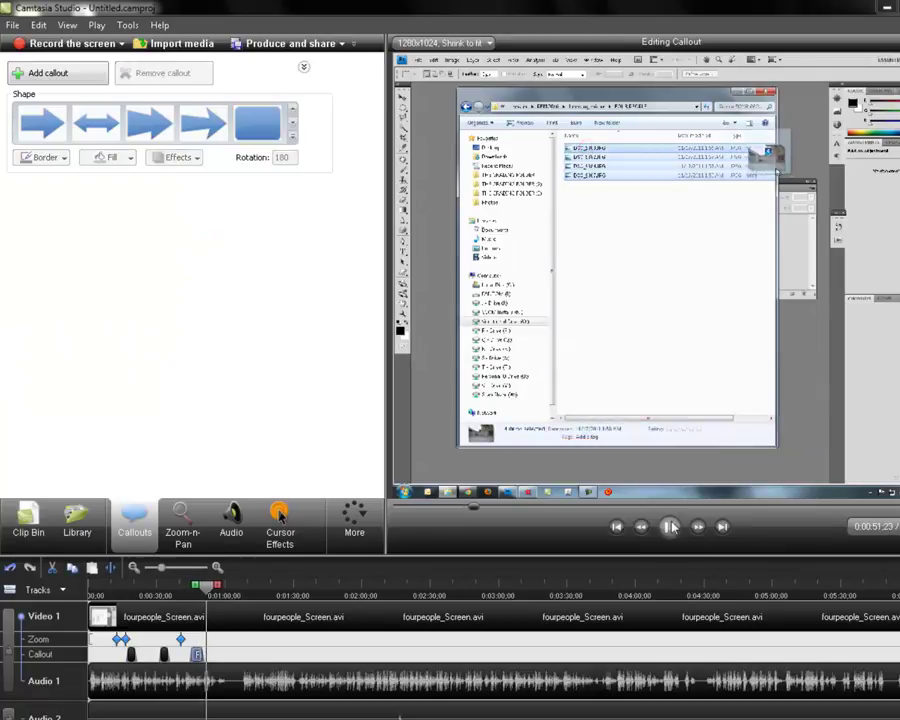
{"action": "left_click", "coordinate": [669, 526]}
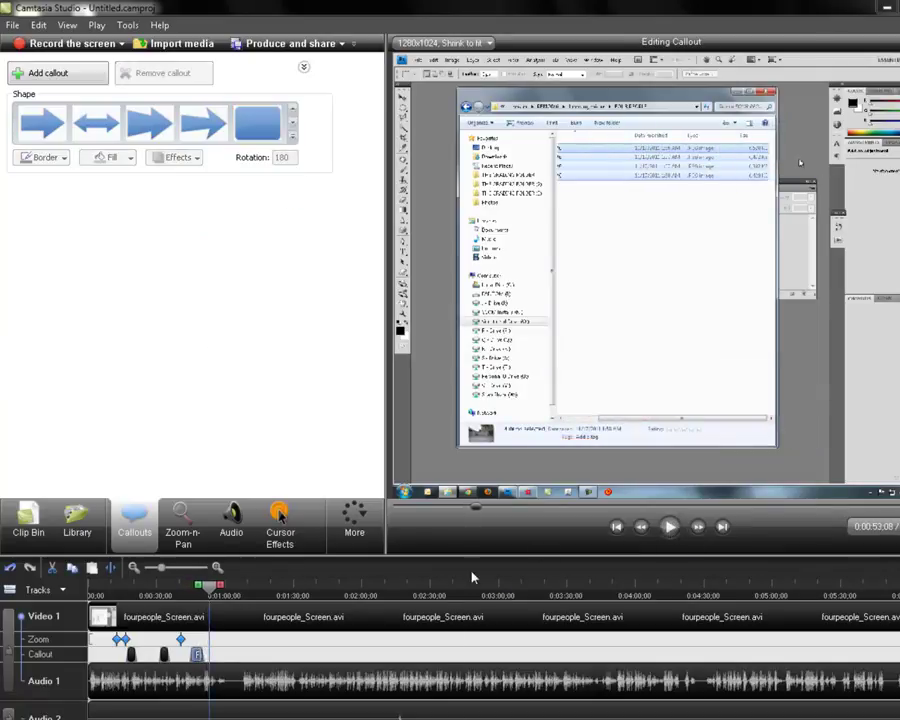
{"action": "left_click", "coordinate": [198, 538]}
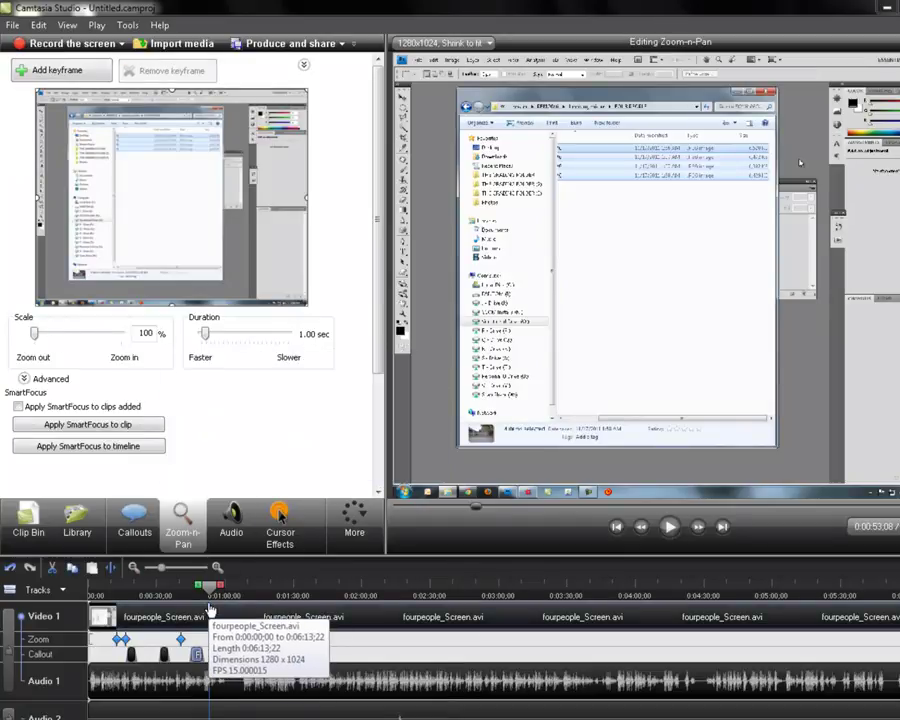
{"action": "left_click_drag", "start_coordinate": [35, 334], "coordinate": [96, 341]}
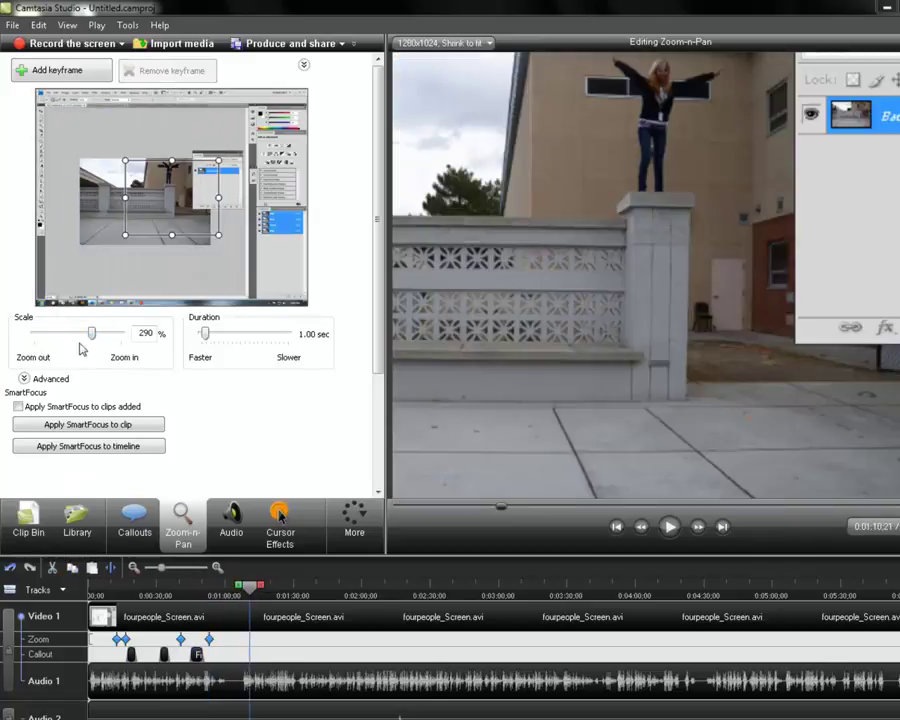
{"action": "left_click_drag", "start_coordinate": [91, 334], "coordinate": [34, 334]}
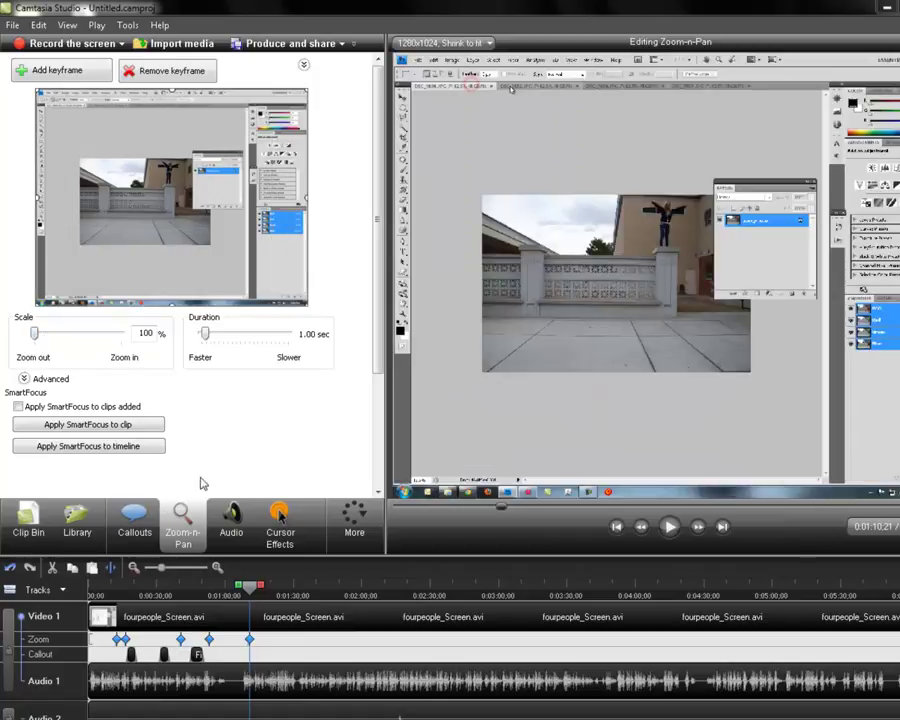
- Add a filled rounded rectangle callout at about 0:01:10 with the text "to type them a message"
{"action": "left_click", "coordinate": [134, 518]}
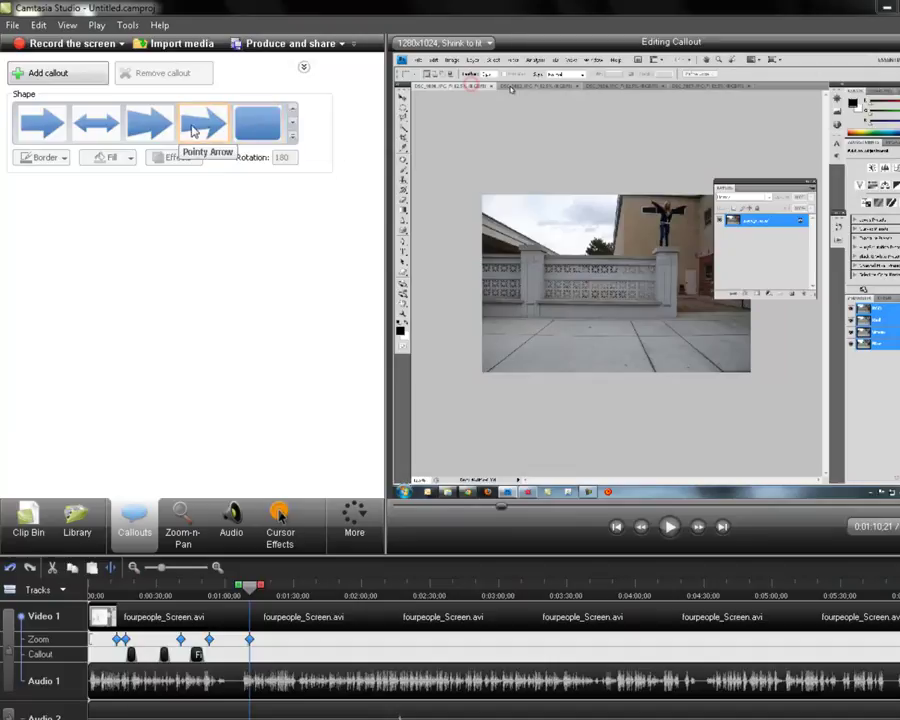
{"action": "left_click", "coordinate": [259, 125]}
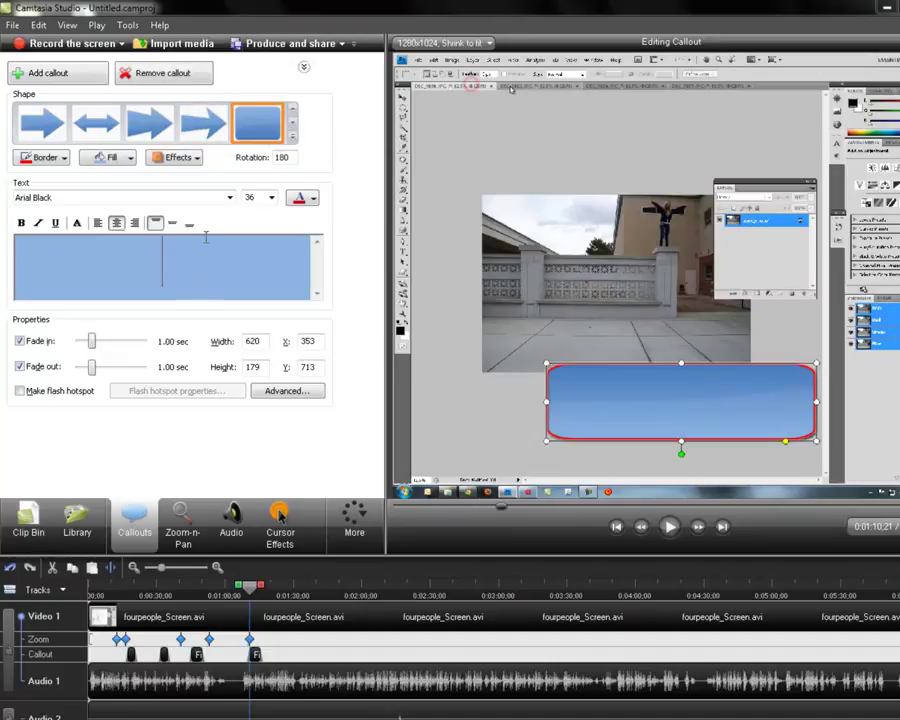
{"action": "left_click", "coordinate": [206, 237]}
{"action": "type", "text": "to ty"}
{"action": "type", "text": "pe them a mes"}
{"action": "type", "text": "sage"}
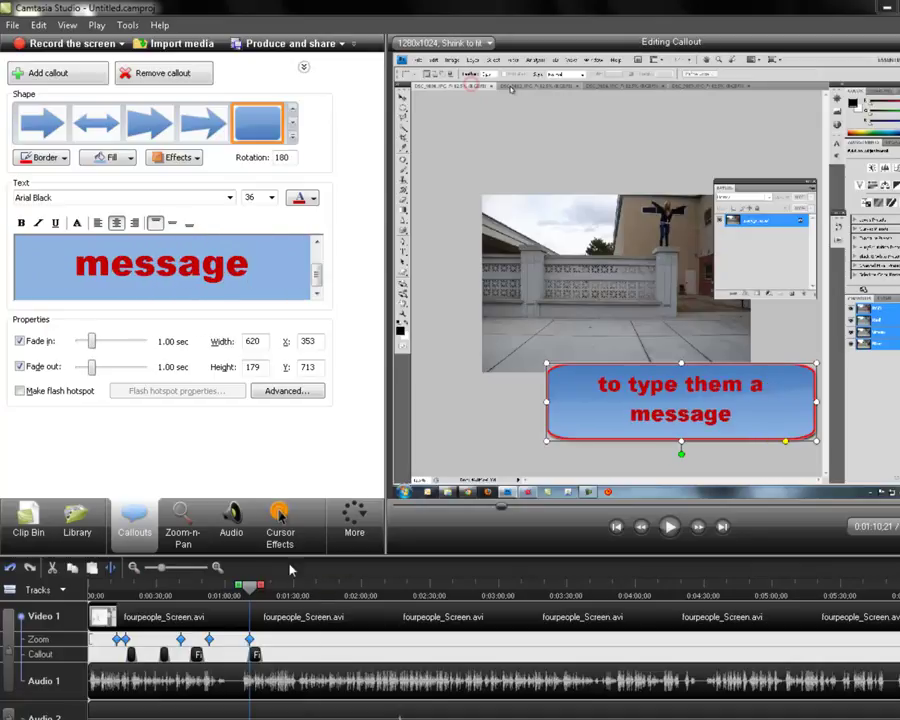
{"action": "left_click", "coordinate": [356, 517]}
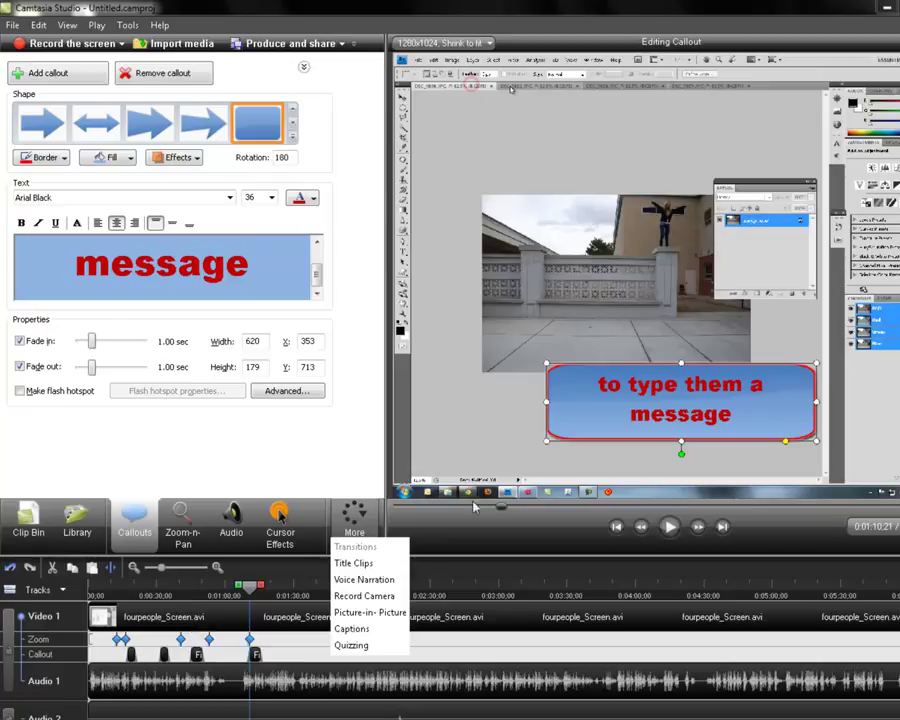
{"action": "left_click", "coordinate": [365, 540]}
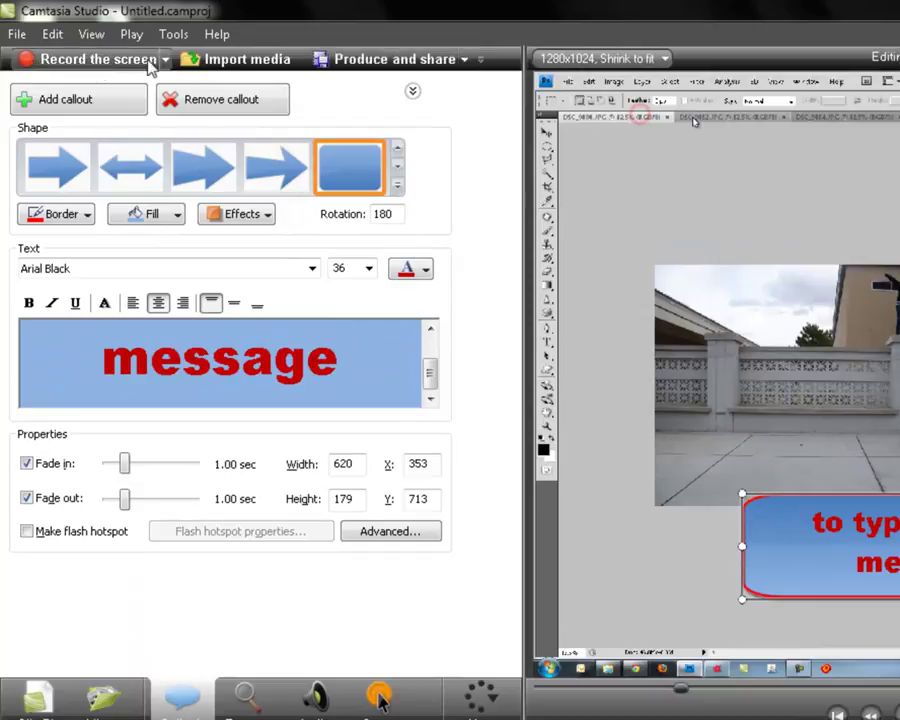
{"action": "left_click", "coordinate": [16, 34]}
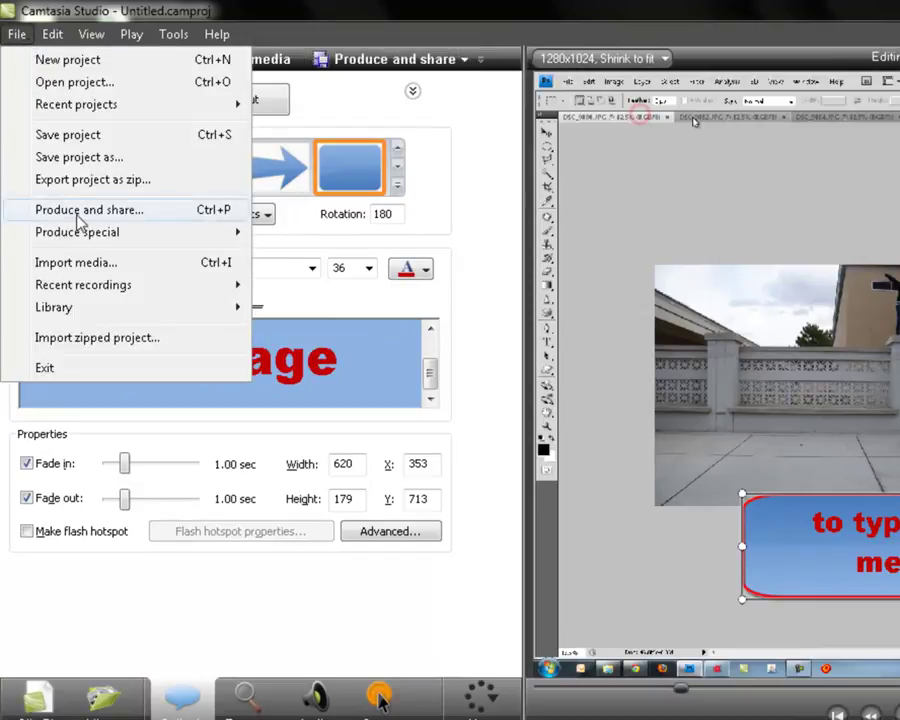
{"action": "left_click", "coordinate": [392, 36]}
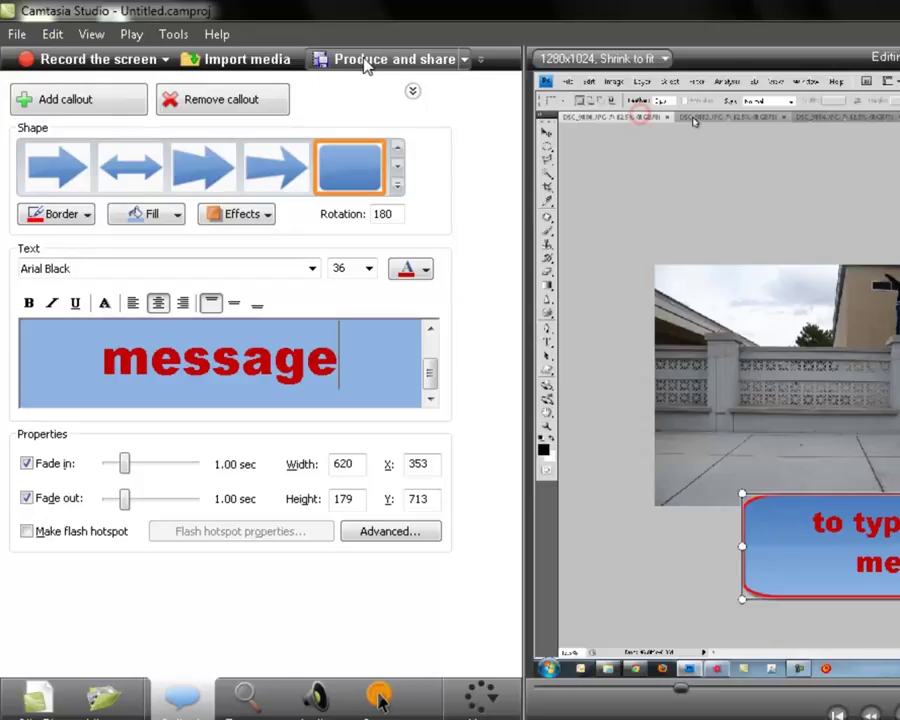
- Start producing the edited video with the Web preset and continue to the file name and folder settings
{"action": "left_click", "coordinate": [390, 59]}
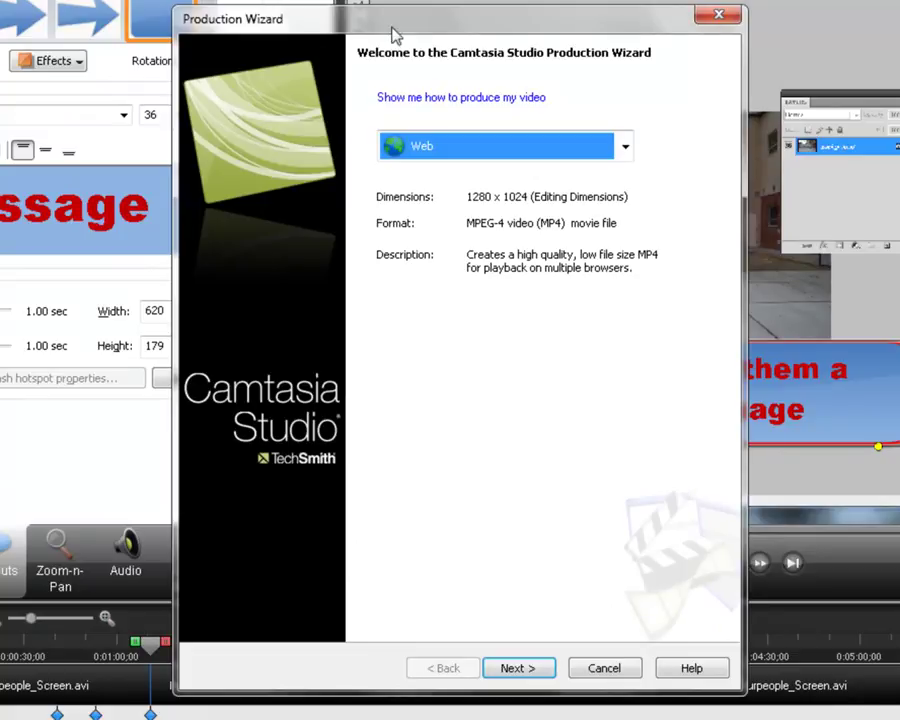
{"action": "left_click", "coordinate": [487, 153]}
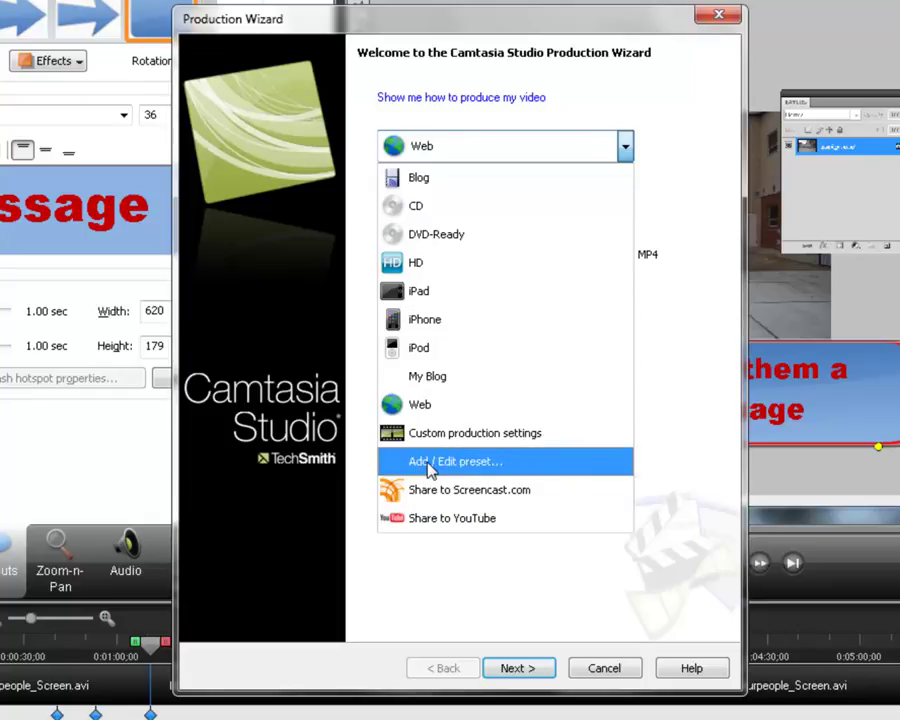
{"action": "left_click", "coordinate": [421, 405]}
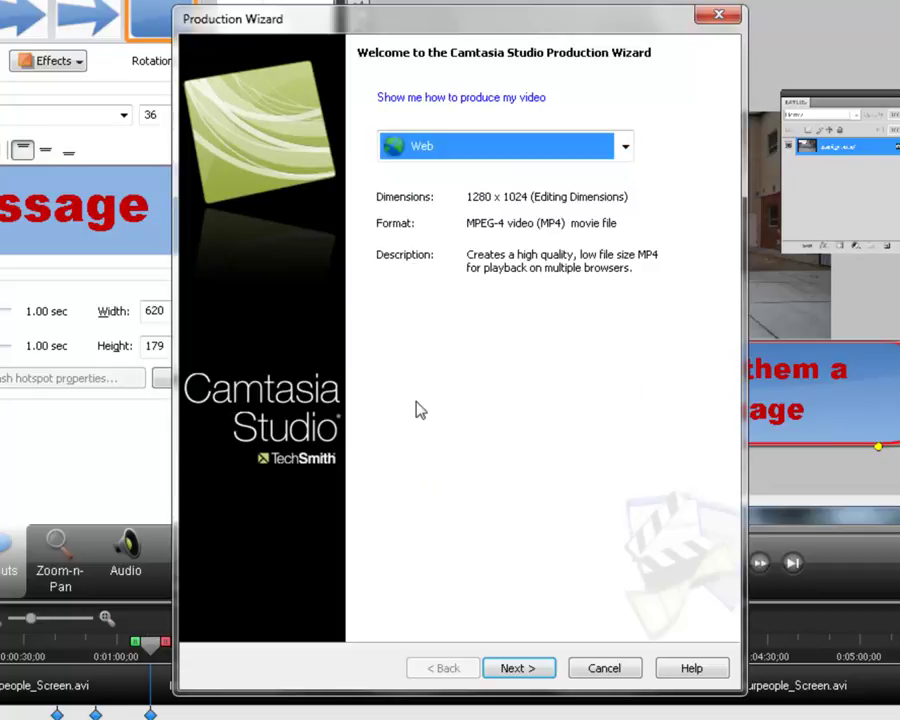
{"action": "left_click", "coordinate": [516, 669]}
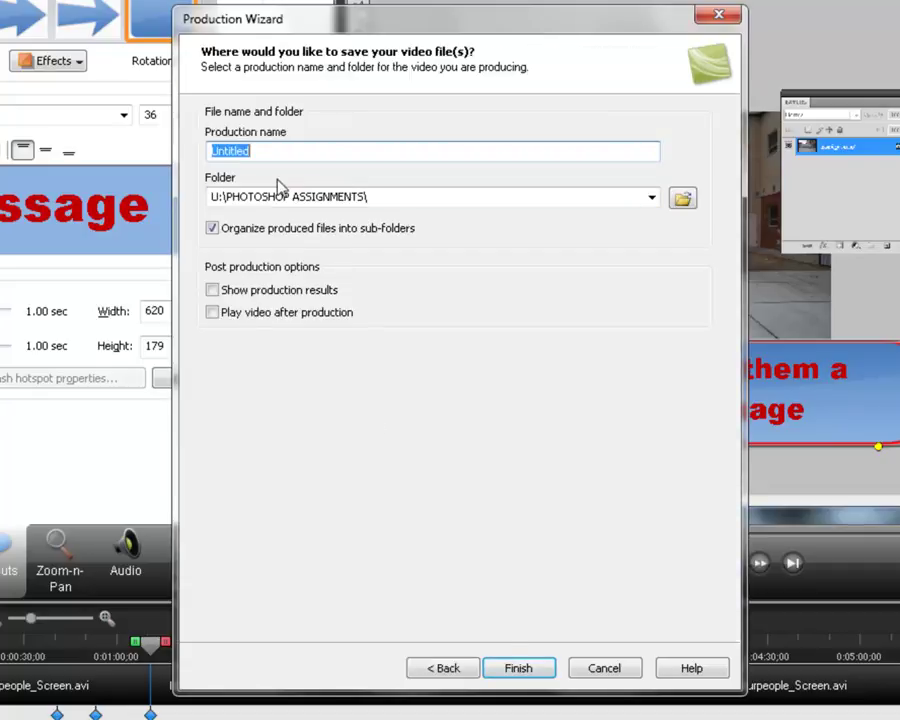
- Name the production "Four People", enable showing production results, and render the project
{"action": "type", "text": "Four People"}
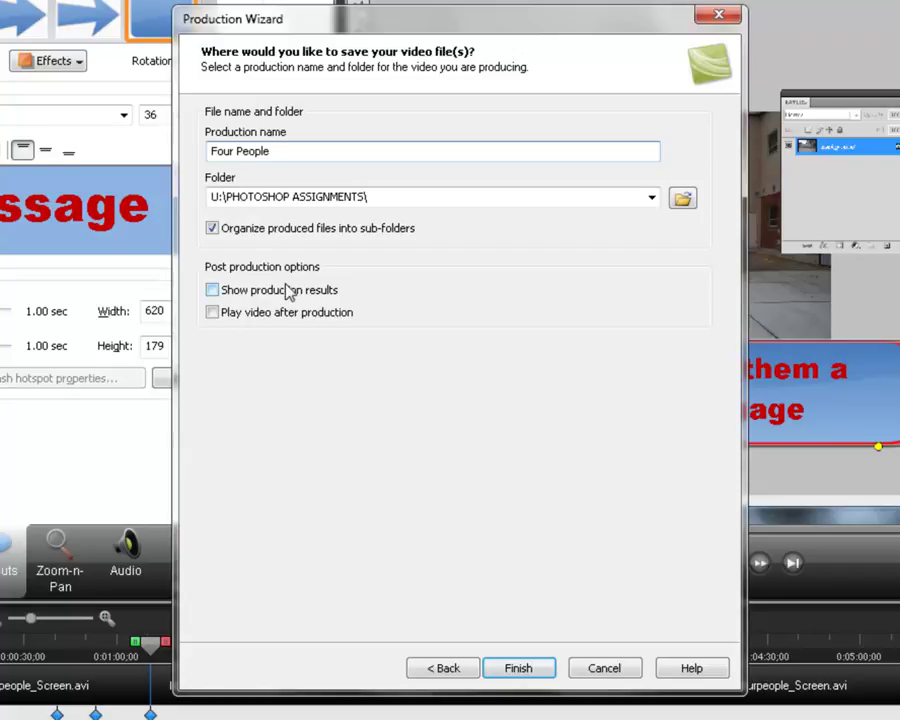
{"action": "left_click", "coordinate": [213, 291]}
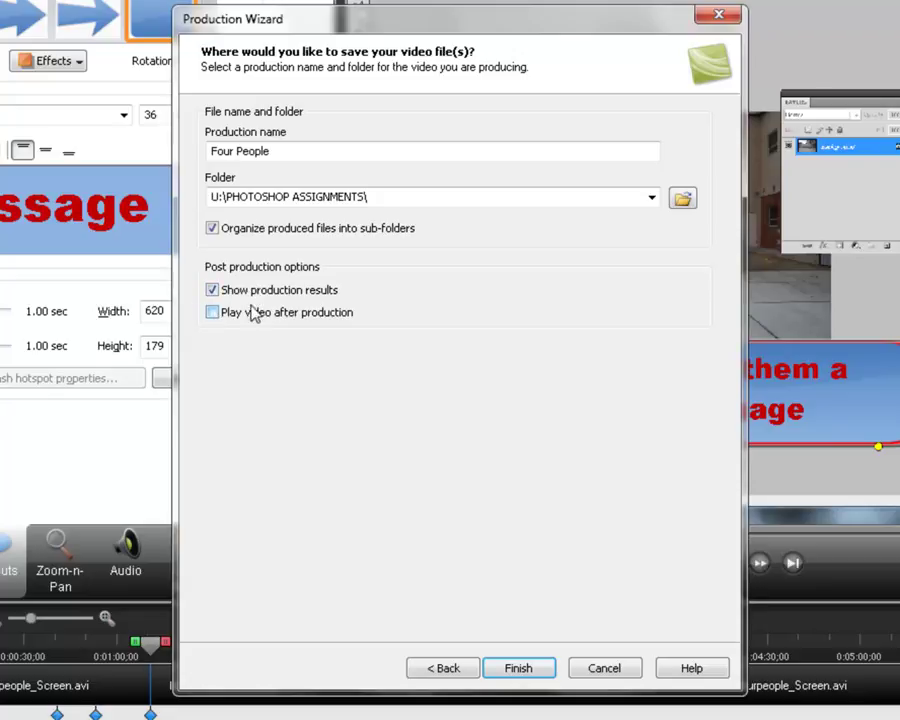
{"action": "left_click", "coordinate": [530, 672]}
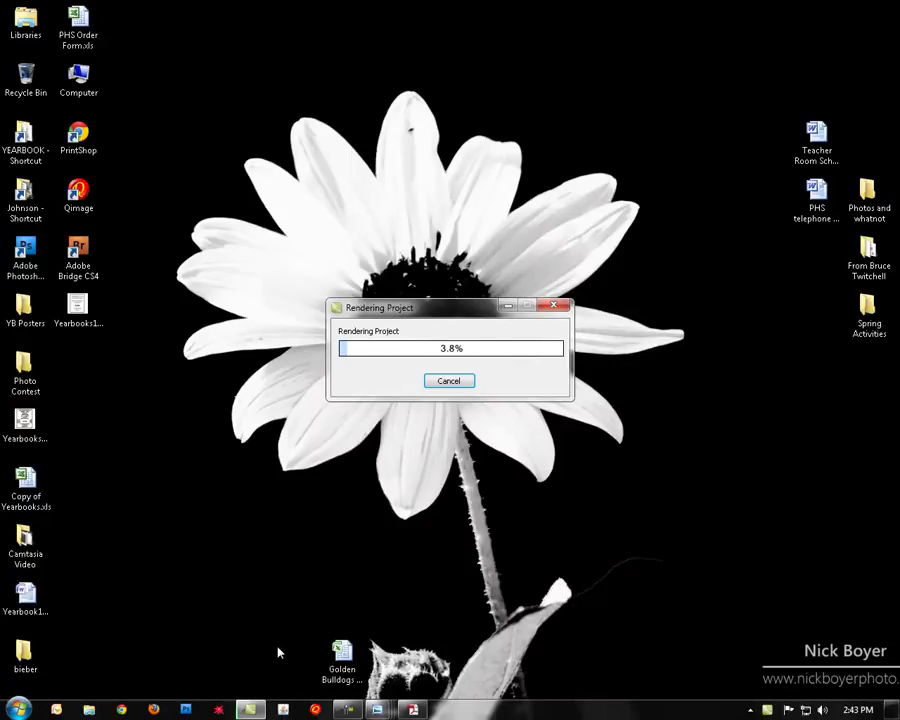
- Switch to Chrome and open the Vimeo website in a new tab
{"action": "left_click", "coordinate": [122, 710]}
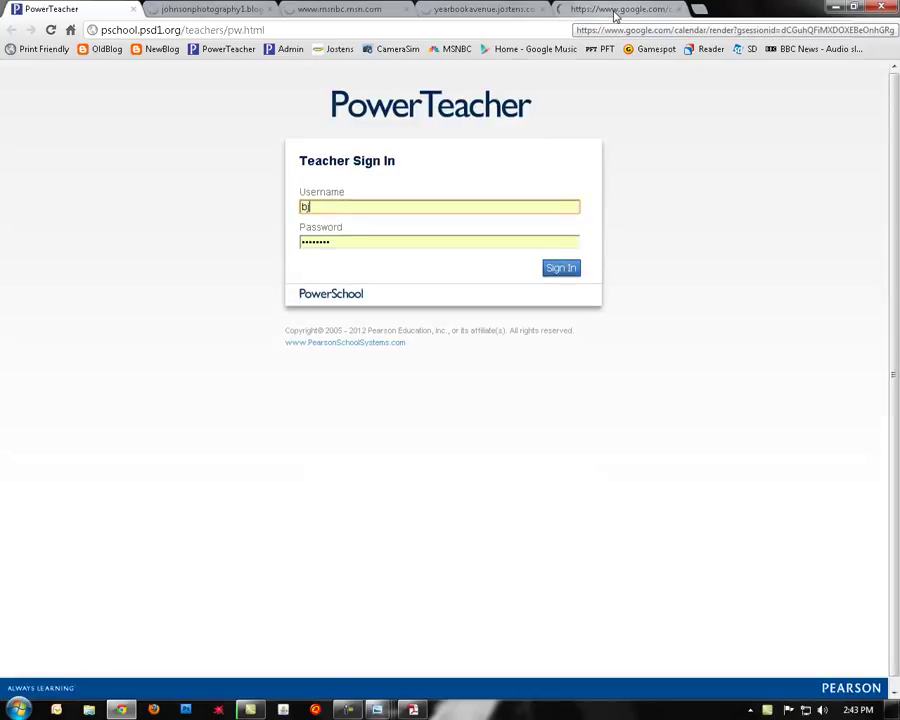
{"action": "left_click", "coordinate": [699, 9]}
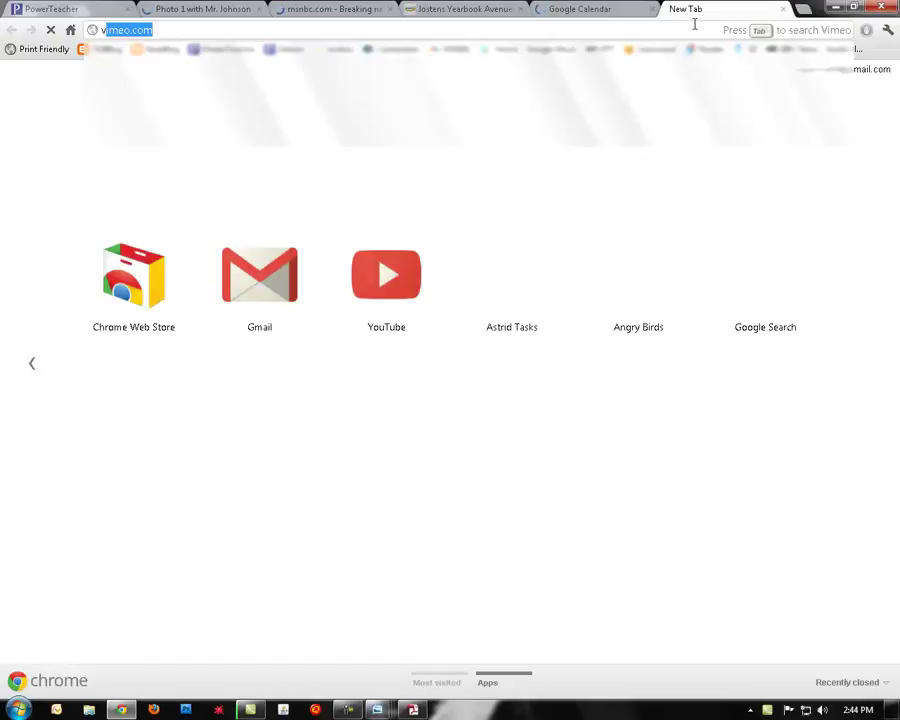
{"action": "type", "text": "vimeo"}
{"action": "key", "text": "Return"}
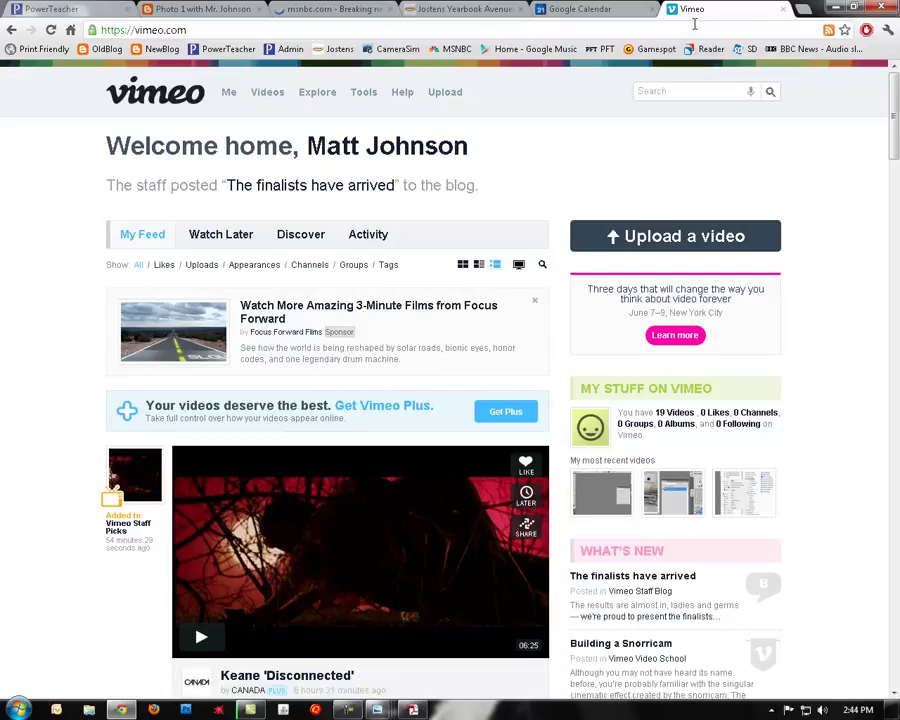
- Open screencast.com in another new tab, sign in with the saved account, and browse through the uploaded items
{"action": "left_click", "coordinate": [802, 12]}
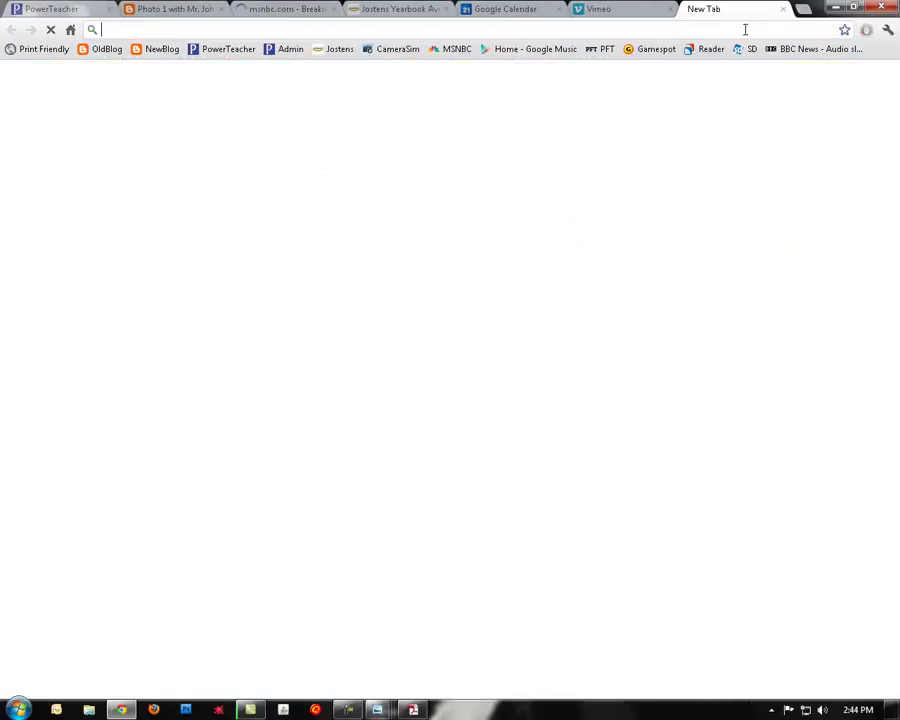
{"action": "type", "text": "screencas"}
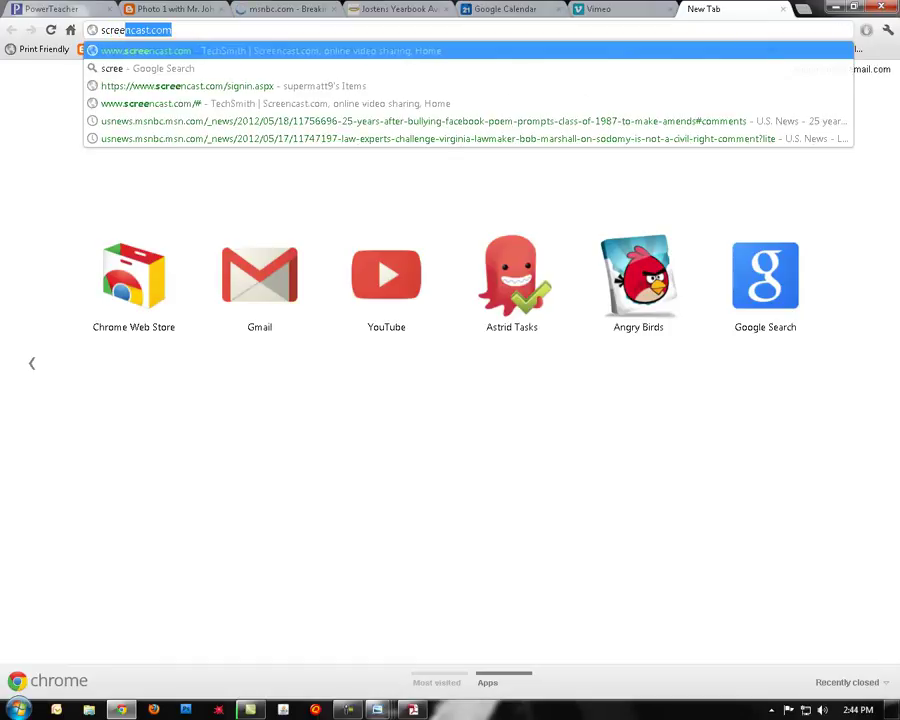
{"action": "type", "text": "t.com"}
{"action": "key", "text": "Return"}
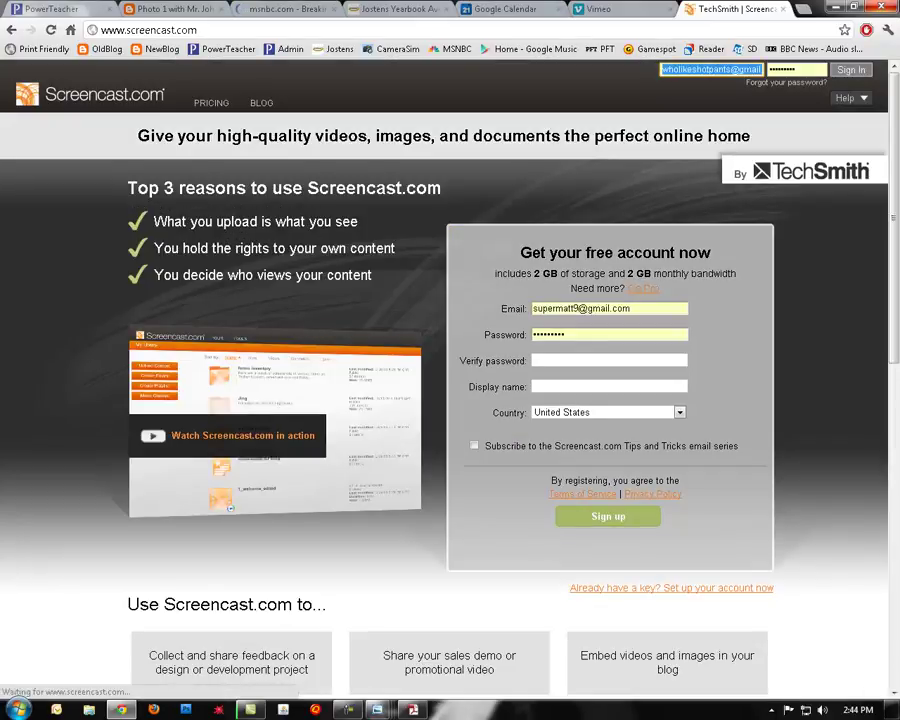
{"action": "left_click", "coordinate": [857, 74]}
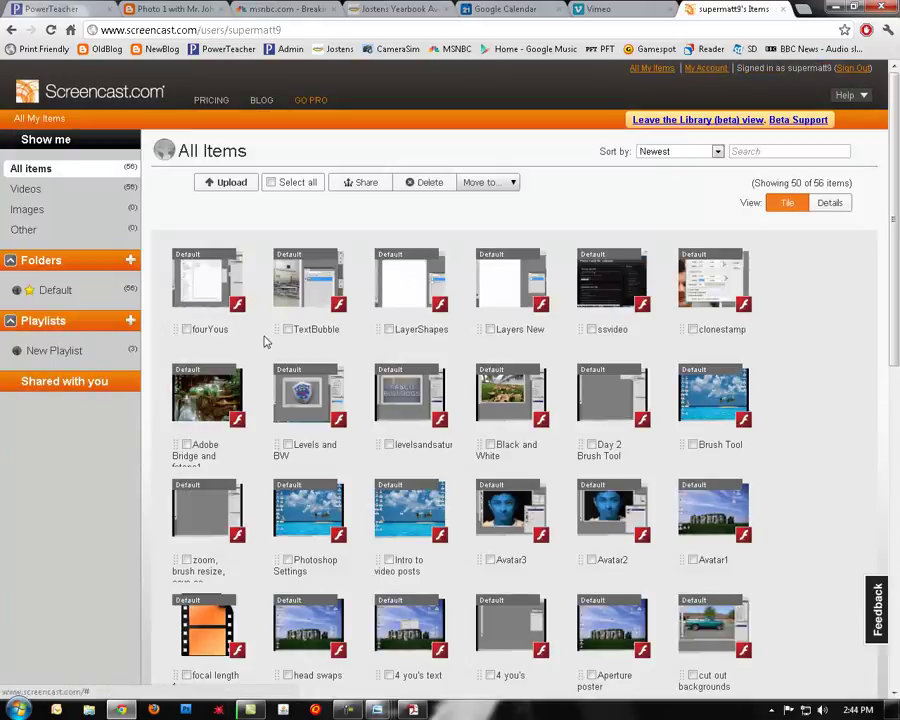
{"action": "scroll", "coordinate": [437, 376], "scroll_direction": "down", "scroll_amount": 4}
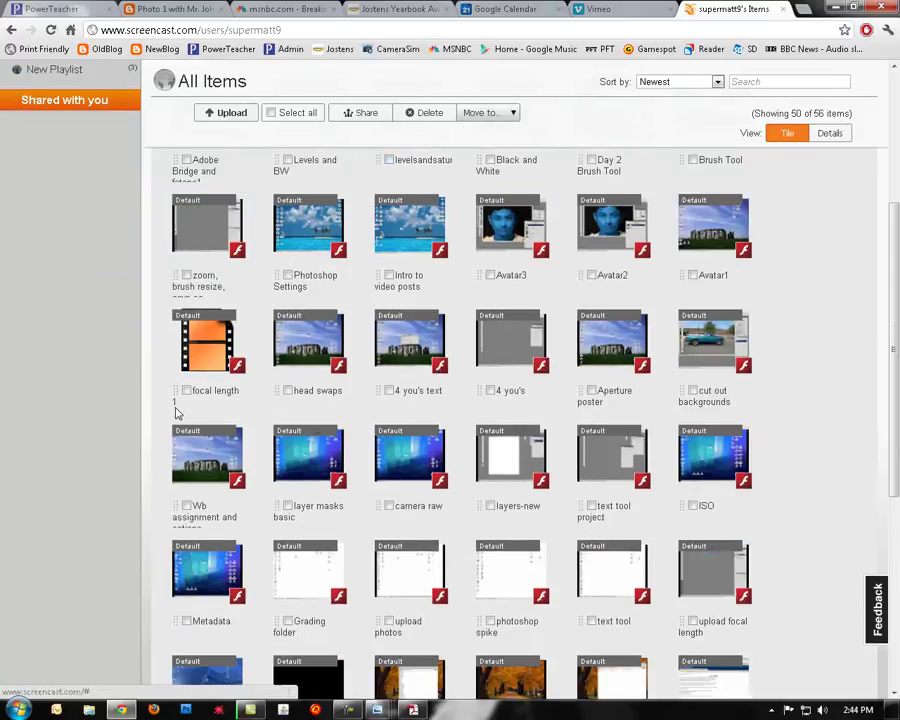
{"action": "scroll", "coordinate": [392, 362], "scroll_direction": "down", "scroll_amount": 4}
{"action": "scroll", "coordinate": [392, 364], "scroll_direction": "down", "scroll_amount": 2}
{"action": "scroll", "coordinate": [392, 364], "scroll_direction": "up", "scroll_amount": 9}
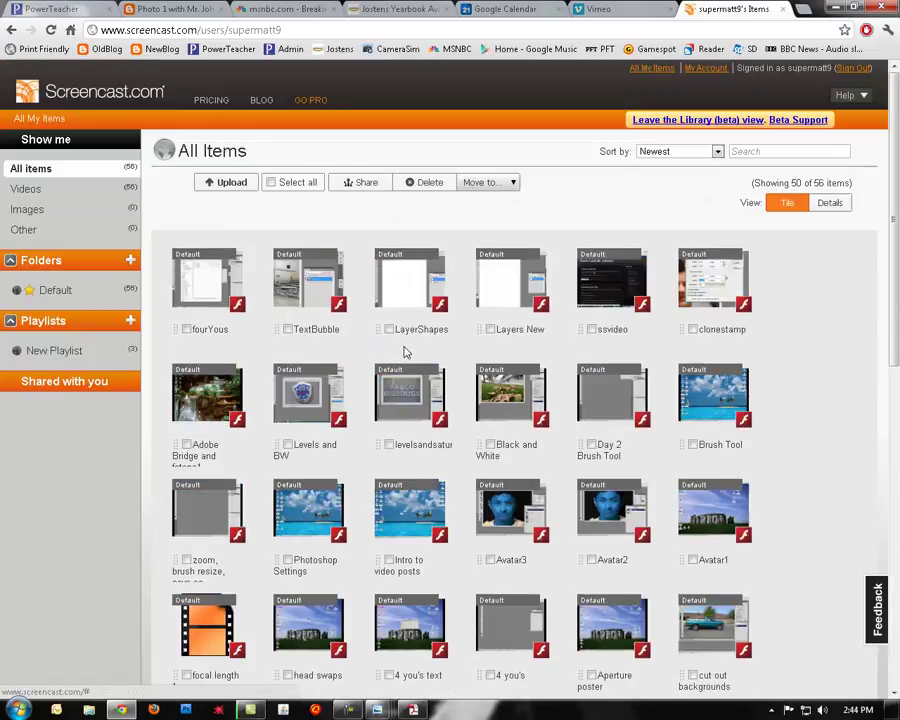
- Return to Vimeo, start choosing a video to upload, and browse to the fourYous folder within Photos and whatnot, Photoshop Videos
{"action": "left_click", "coordinate": [601, 12]}
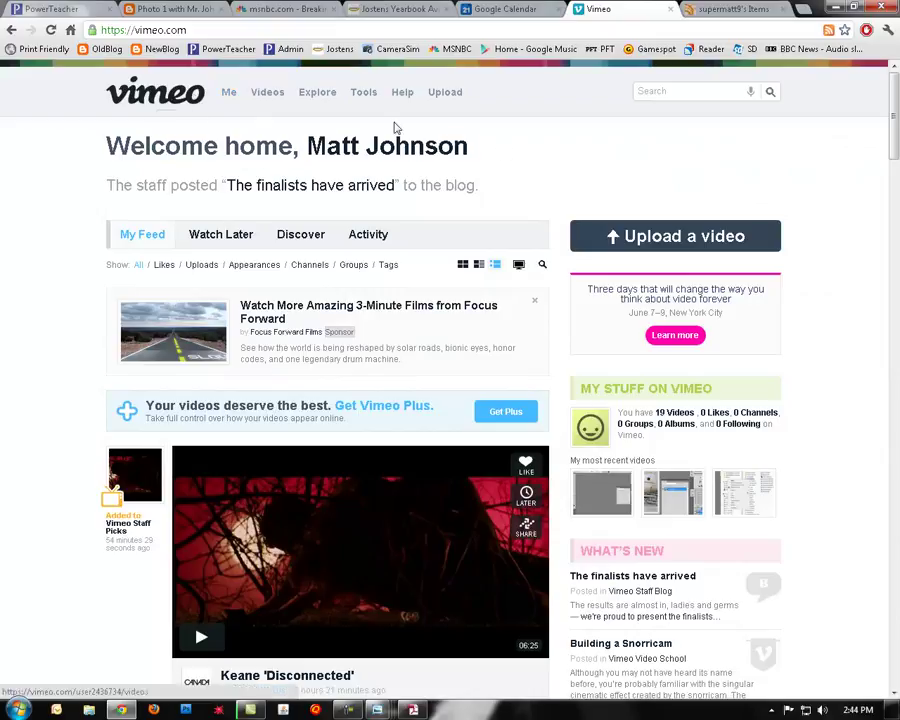
{"action": "left_click", "coordinate": [668, 238]}
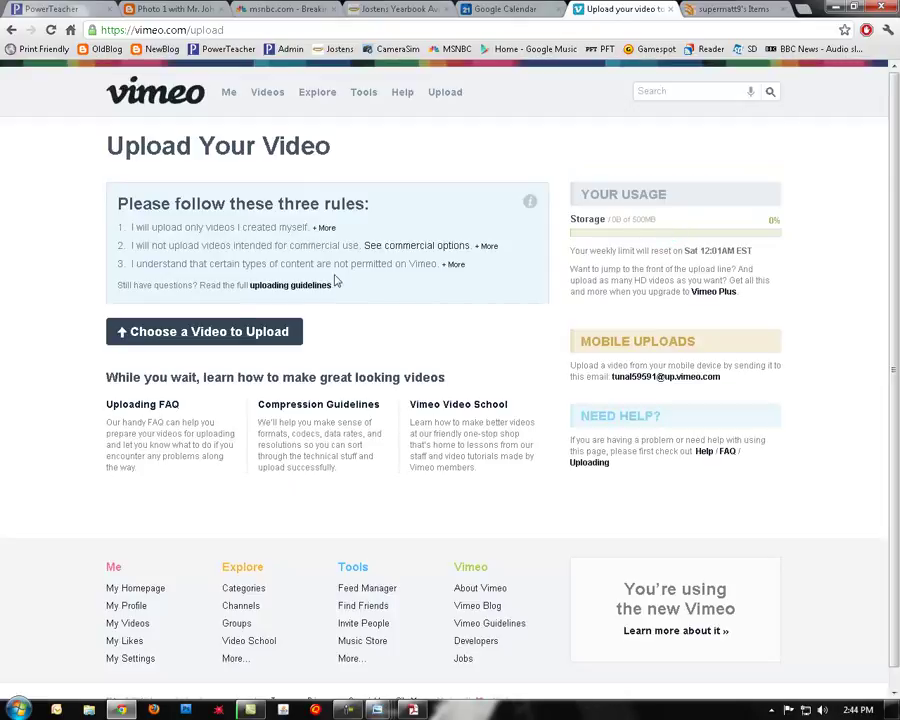
{"action": "left_click", "coordinate": [167, 340]}
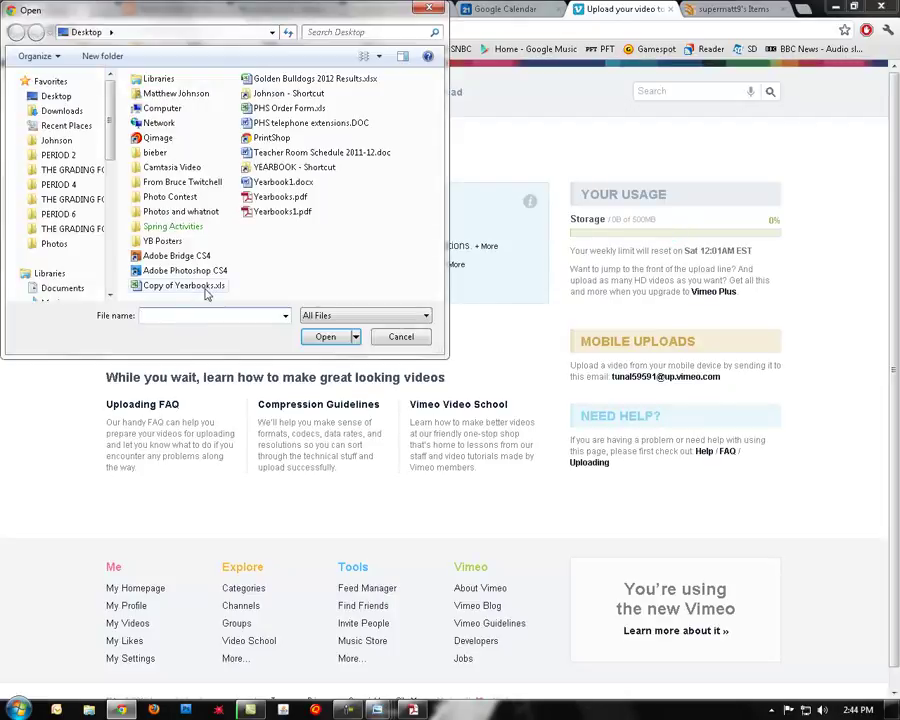
{"action": "double_click", "coordinate": [177, 213]}
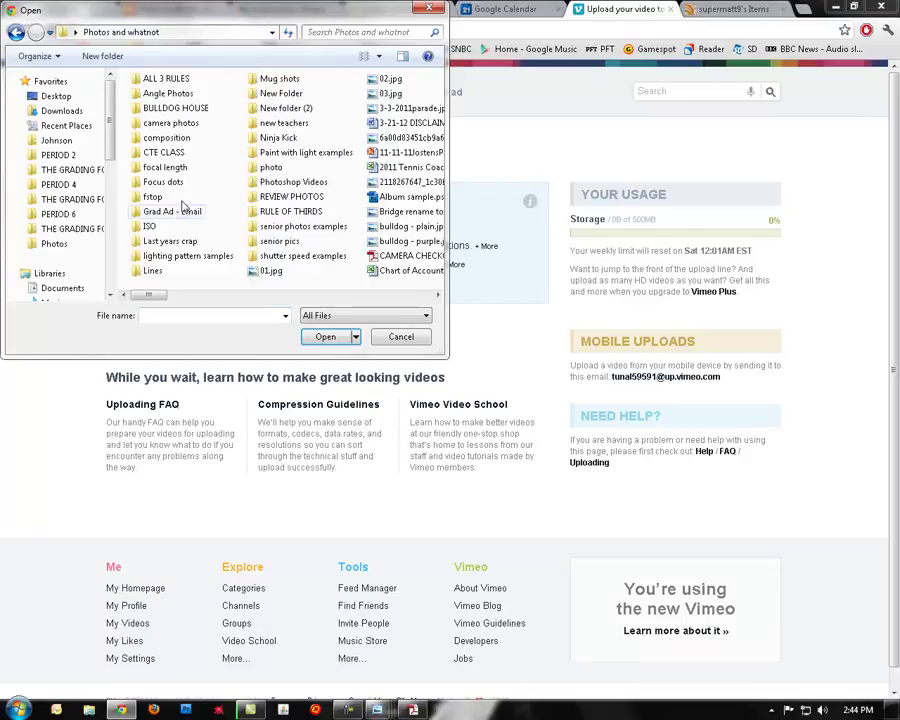
{"action": "double_click", "coordinate": [286, 186]}
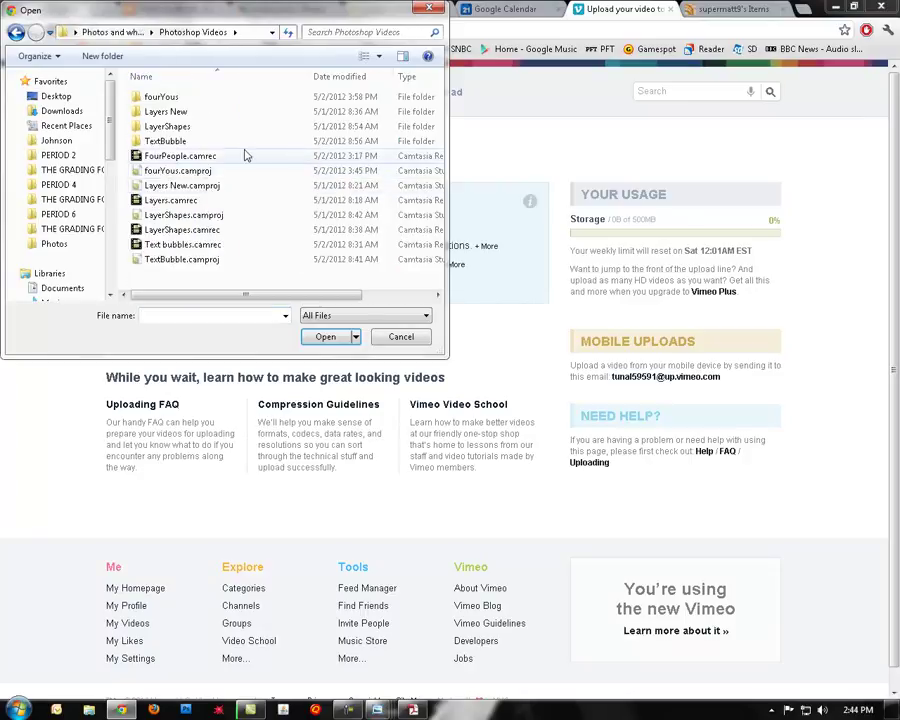
{"action": "double_click", "coordinate": [158, 97]}
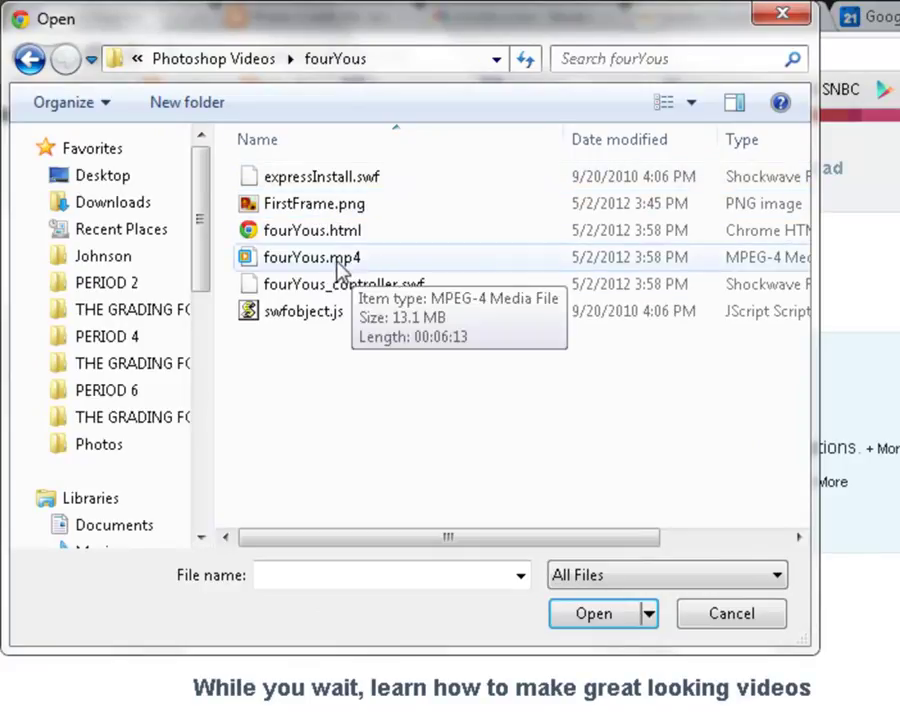
- Choose the MPEG-4 file fourYous.mp4 and upload it to Vimeo
{"action": "left_click_drag", "start_coordinate": [548, 540], "coordinate": [718, 565]}
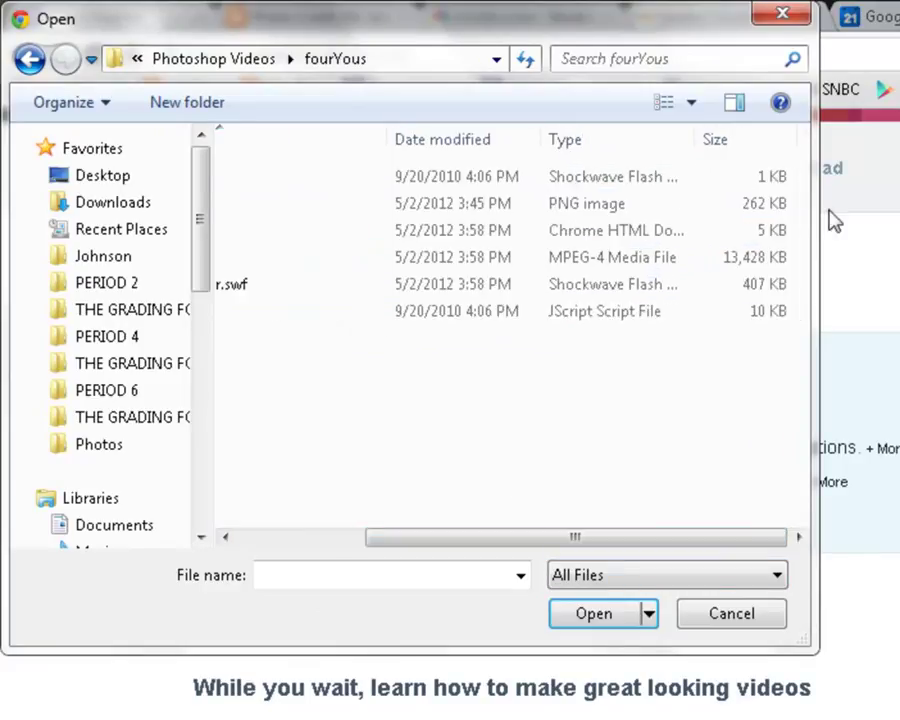
{"action": "left_click", "coordinate": [593, 258]}
{"action": "left_click_drag", "start_coordinate": [652, 545], "coordinate": [438, 530]}
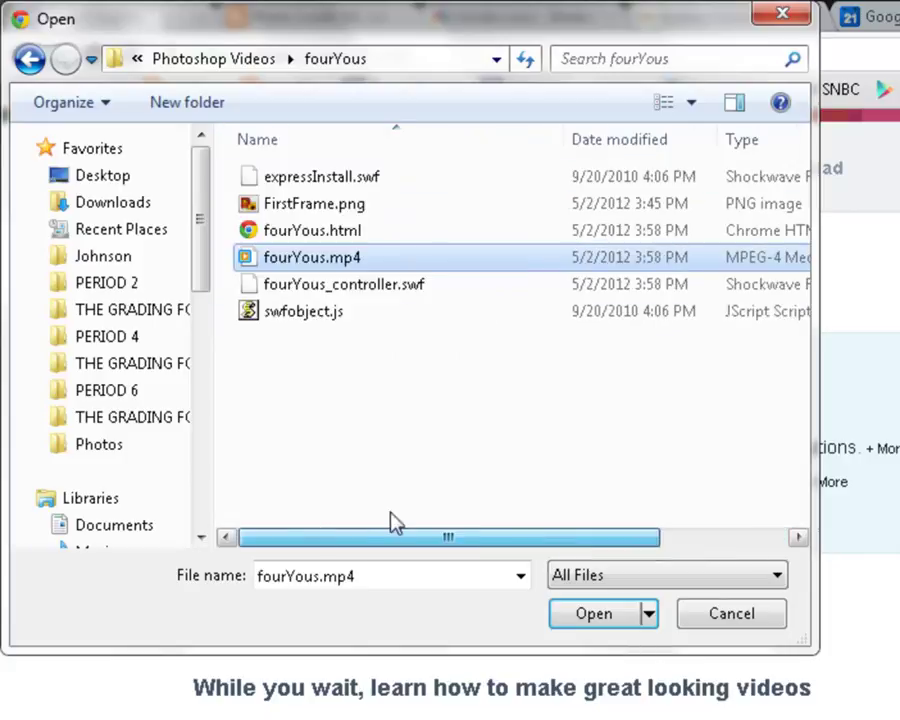
{"action": "left_click", "coordinate": [595, 617]}
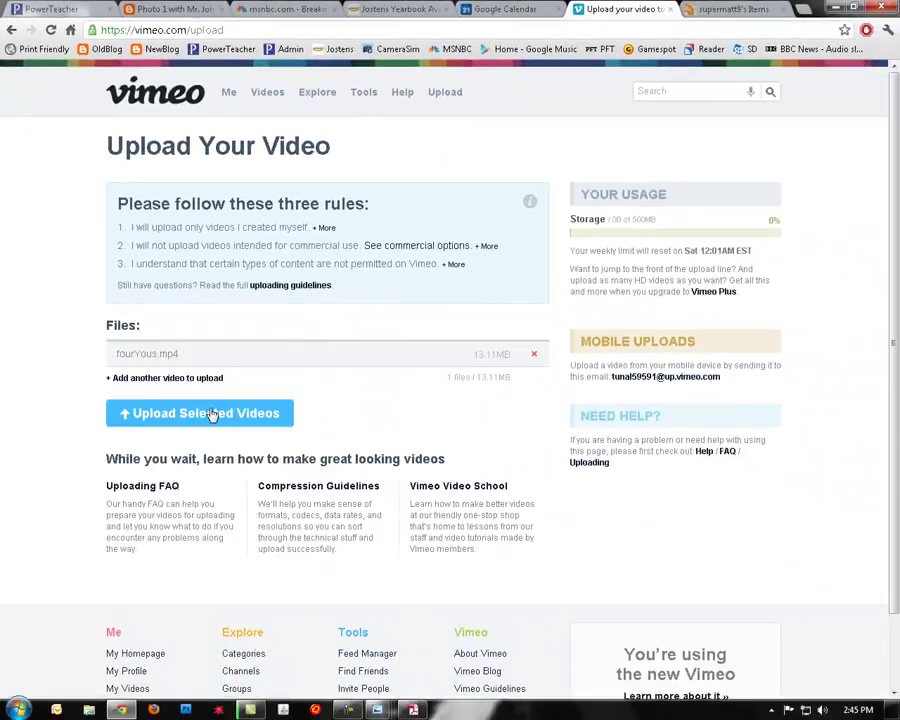
{"action": "left_click", "coordinate": [212, 414]}
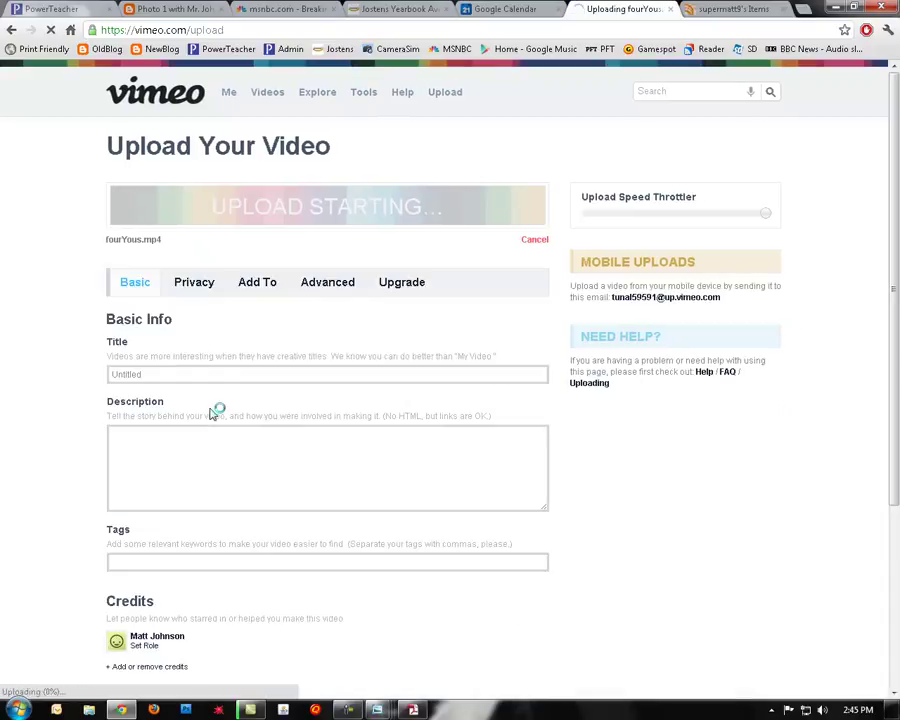
- Title the uploading video "Four Yous1" and save its basic info
{"action": "left_click", "coordinate": [204, 372]}
{"action": "type", "text": "Fou"}
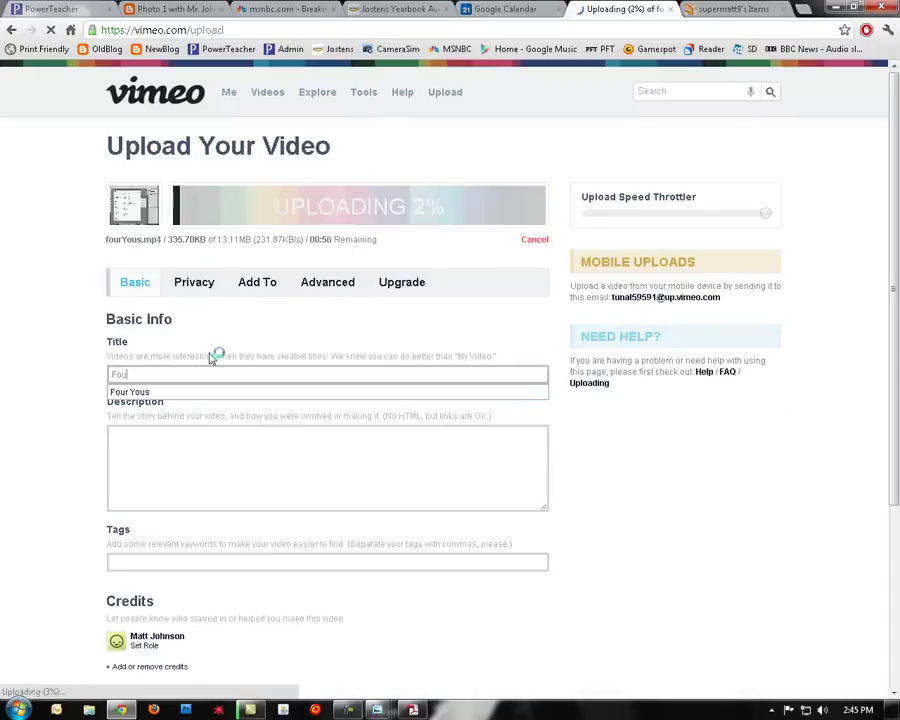
{"action": "type", "text": "r Yous"}
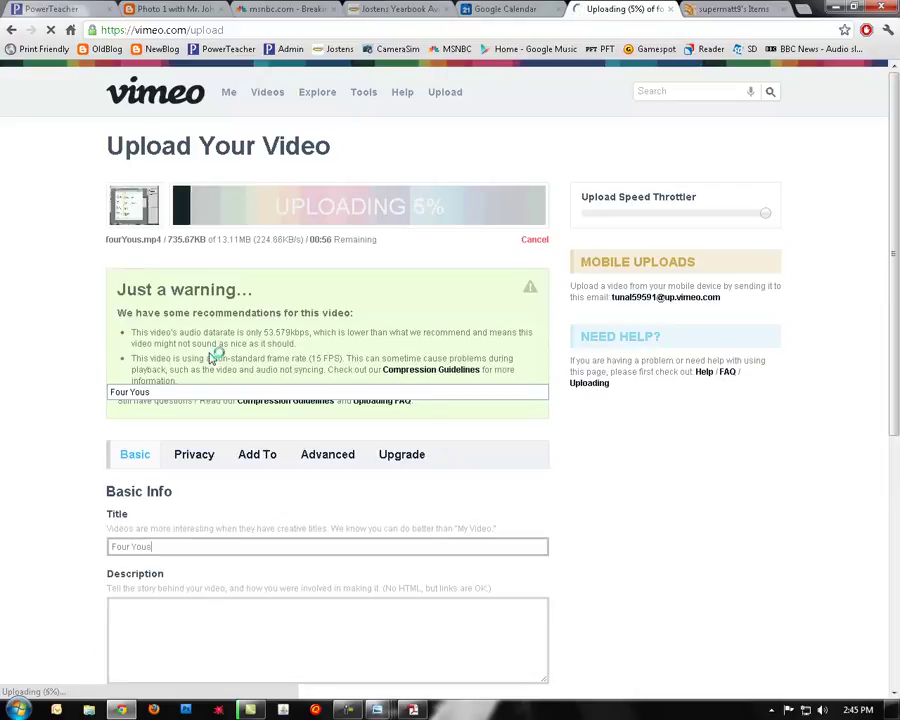
{"action": "type", "text": "1"}
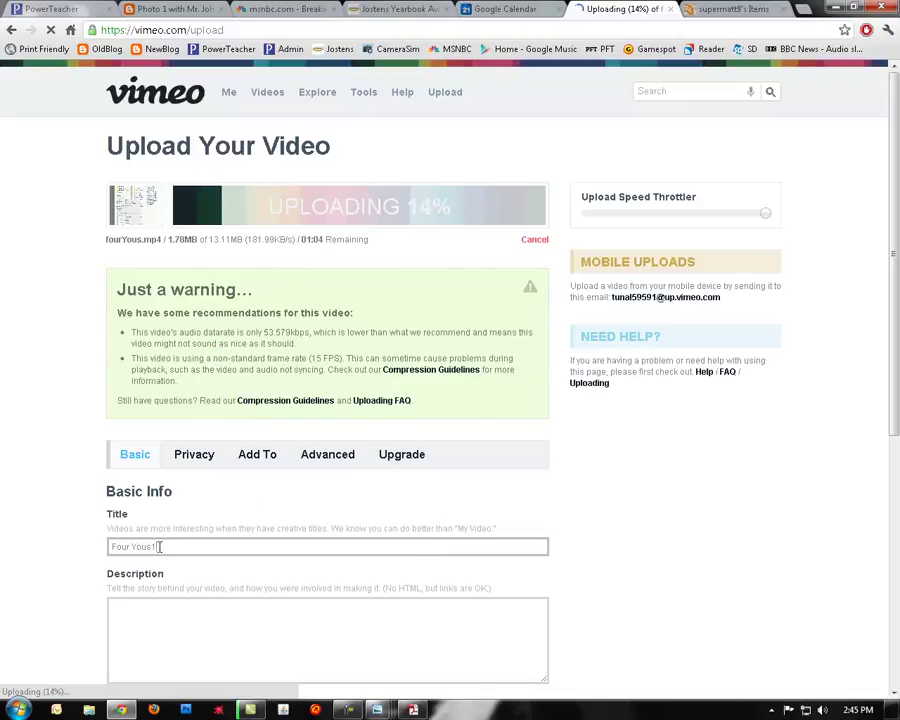
{"action": "scroll", "coordinate": [185, 540], "scroll_direction": "down", "scroll_amount": 2}
{"action": "left_click", "coordinate": [176, 404]}
{"action": "scroll", "coordinate": [80, 490], "scroll_direction": "down", "scroll_amount": 2}
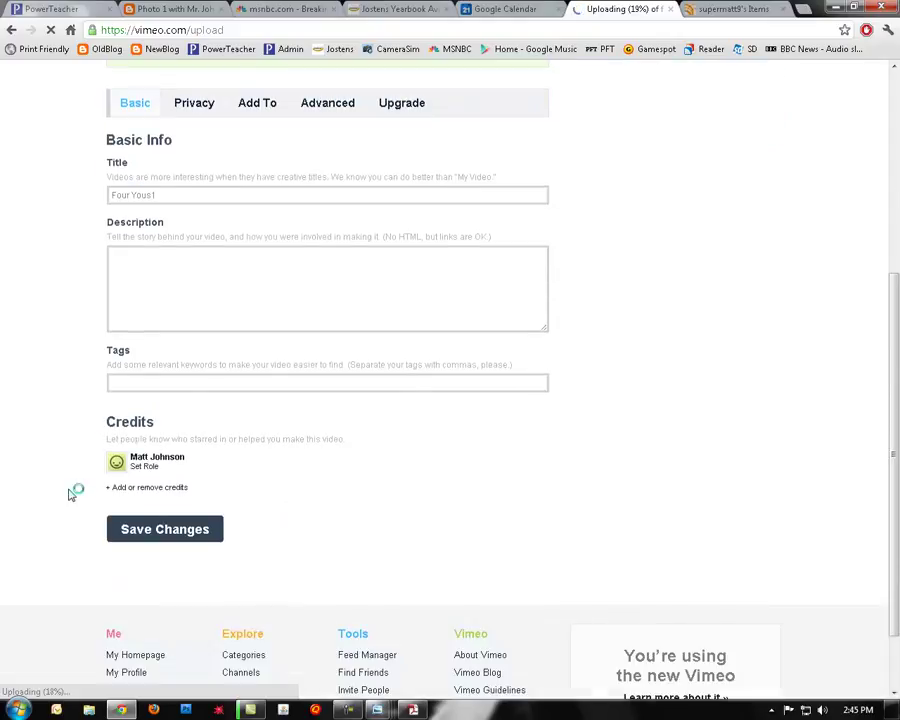
{"action": "left_click", "coordinate": [150, 537]}
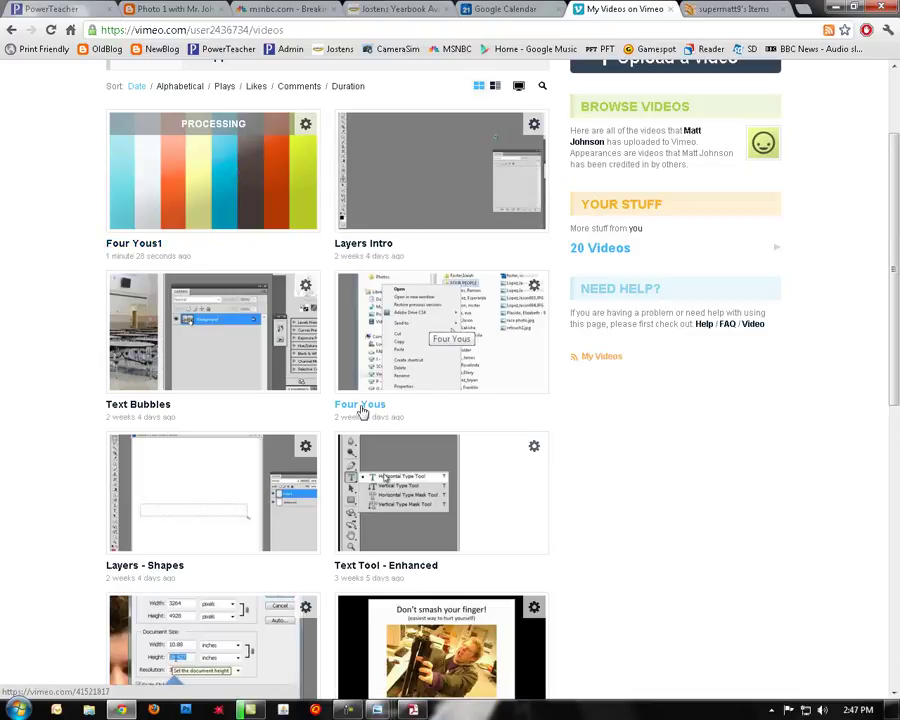
- Open the Text Tool - Enhanced video on Vimeo and copy its full embed code from the sharing options
{"action": "left_click", "coordinate": [533, 287]}
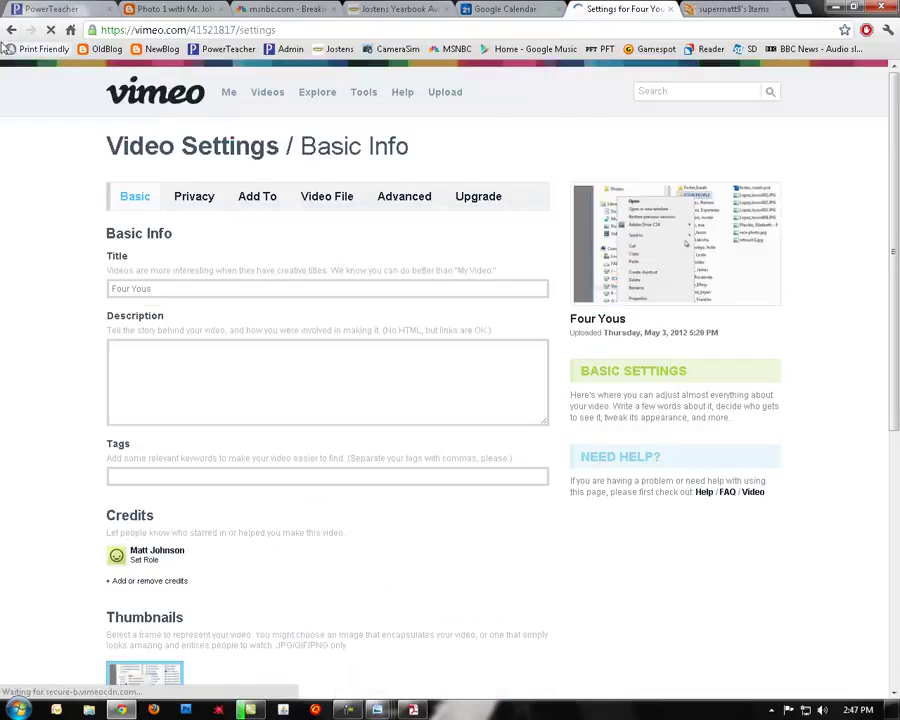
{"action": "key", "text": "alt+Left"}
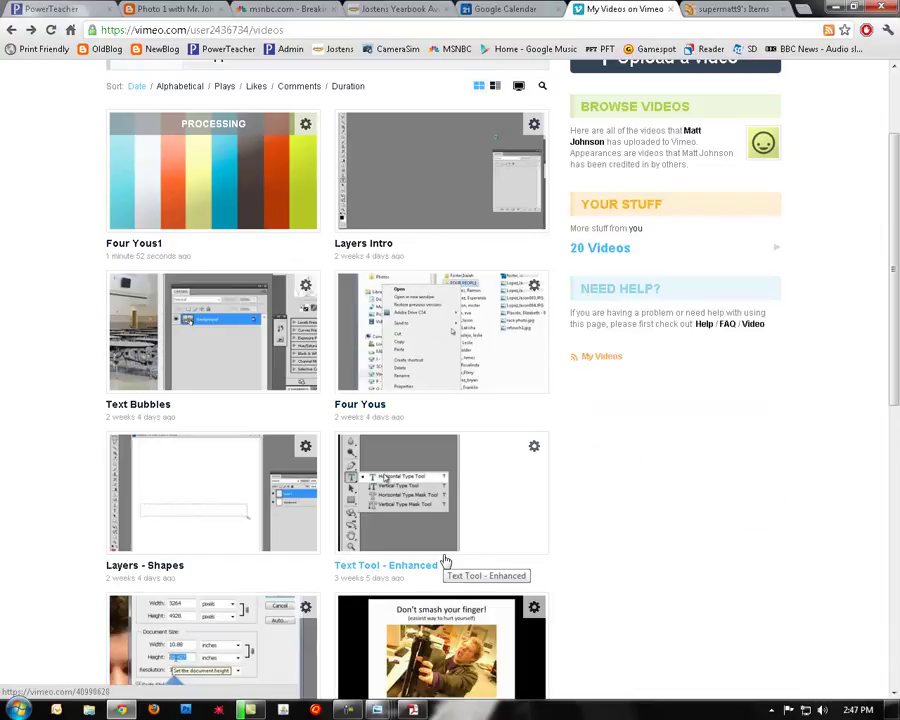
{"action": "left_click", "coordinate": [406, 494]}
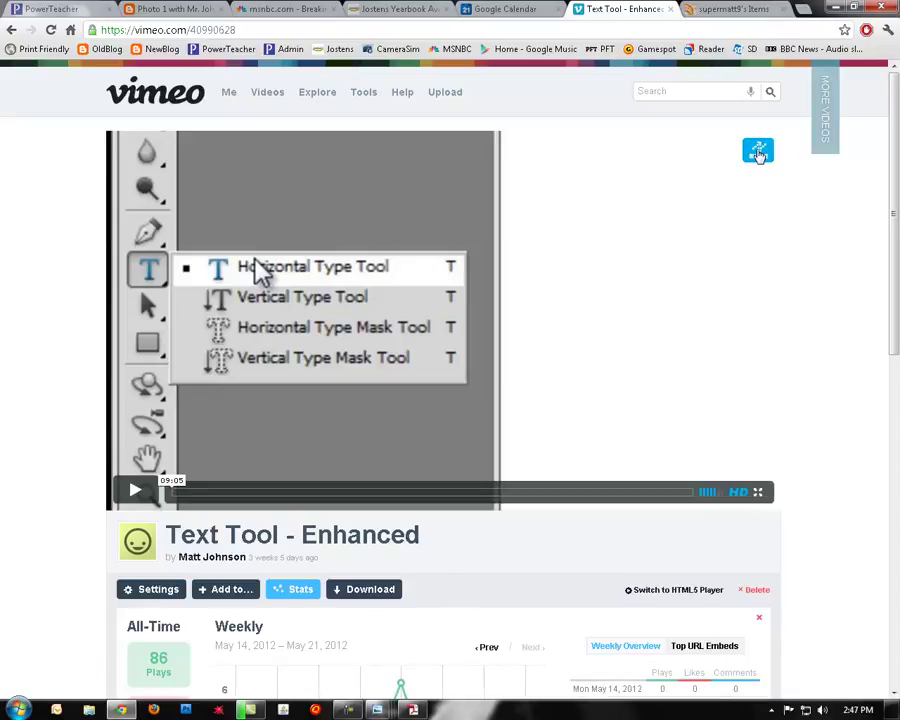
{"action": "left_click", "coordinate": [758, 152]}
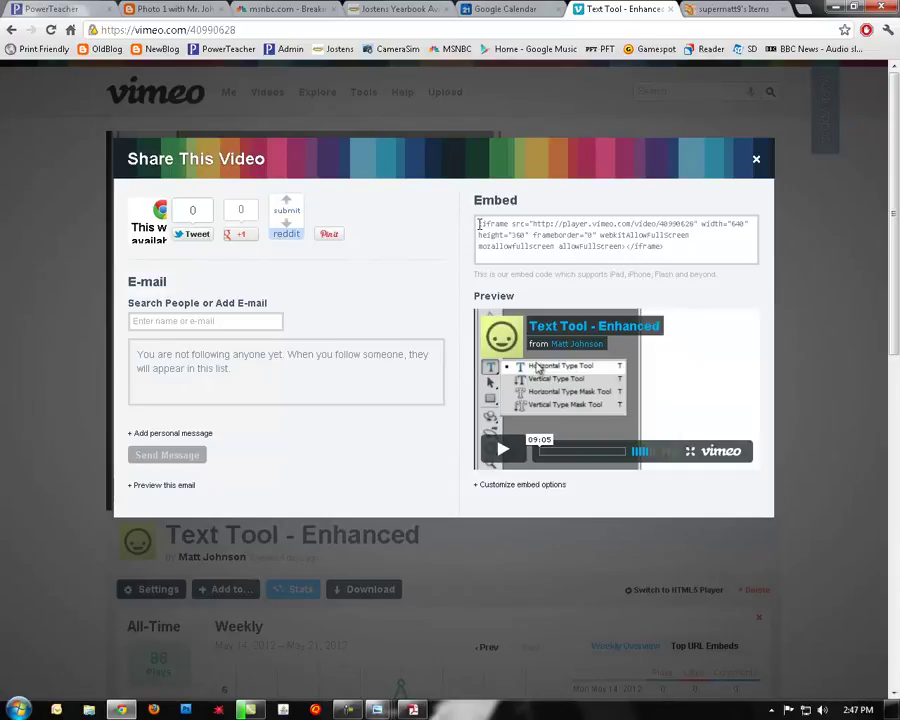
{"action": "left_click_drag", "start_coordinate": [479, 224], "coordinate": [694, 247]}
{"action": "right_click", "coordinate": [601, 241]}
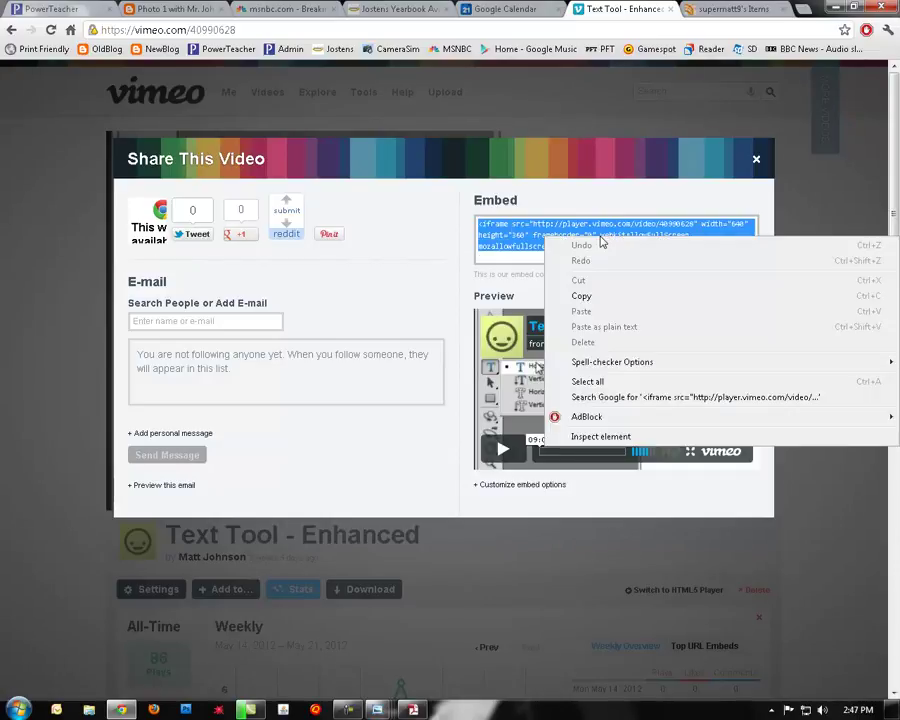
{"action": "left_click", "coordinate": [581, 296]}
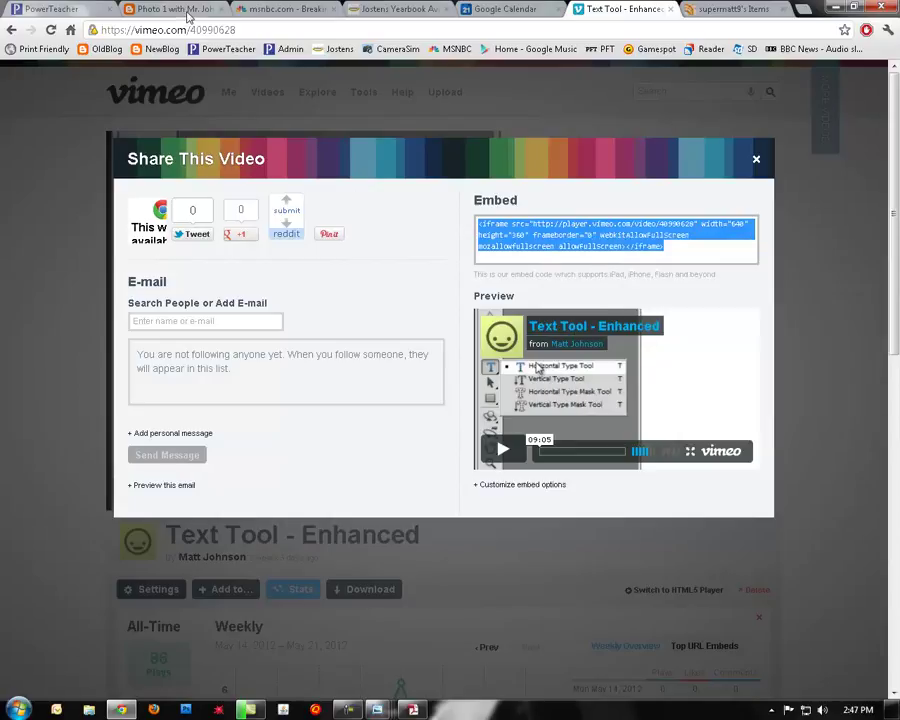
- Switch to the Photo 1 blog on Blogger, create a new post, and paste the copied embed code as HTML
{"action": "left_click", "coordinate": [188, 10]}
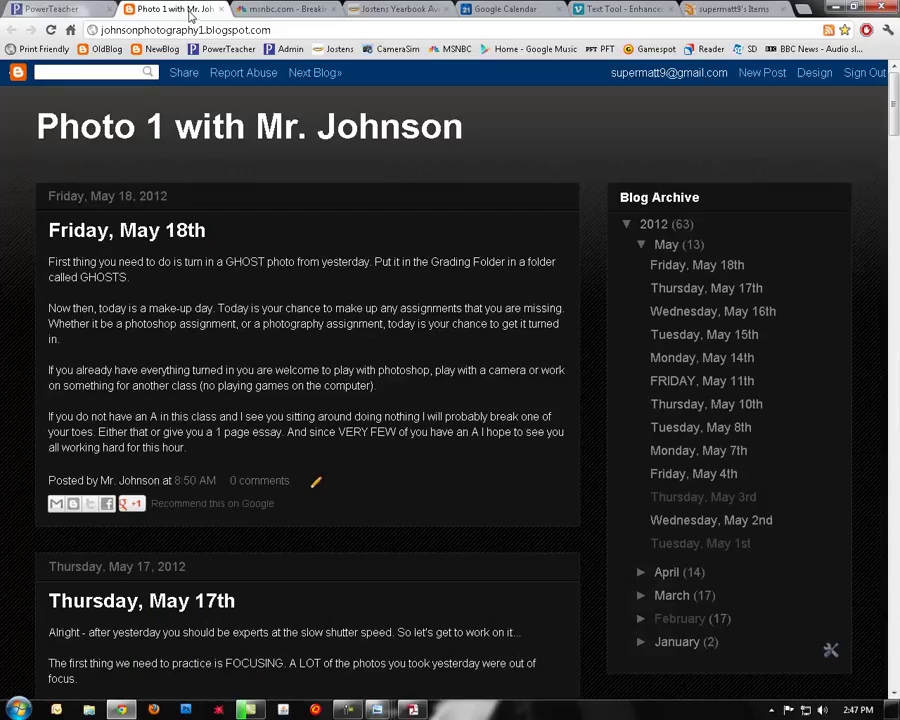
{"action": "left_click", "coordinate": [760, 73]}
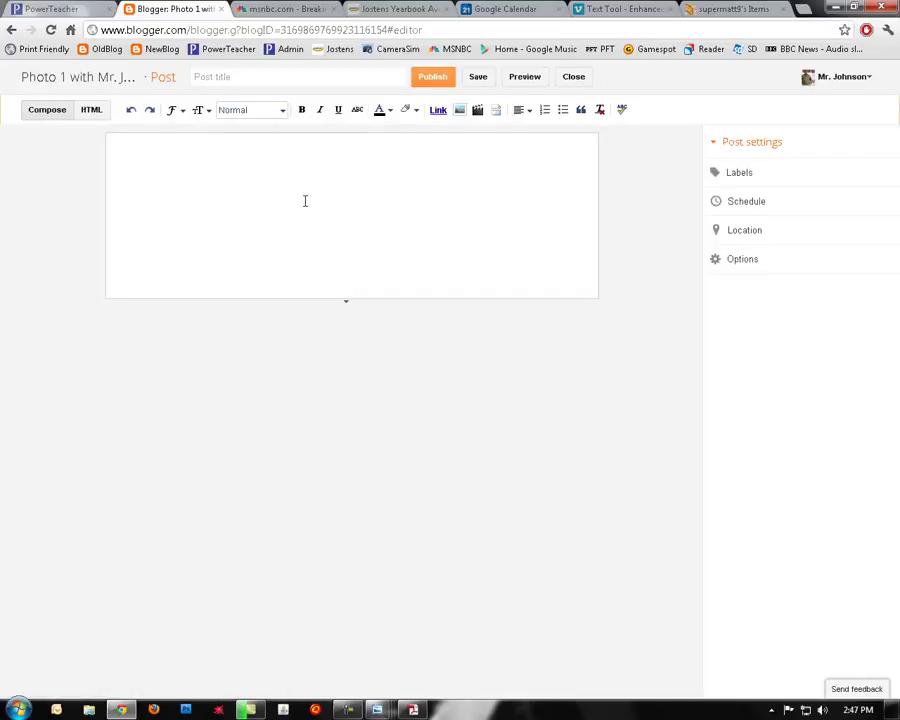
{"action": "left_click", "coordinate": [91, 110]}
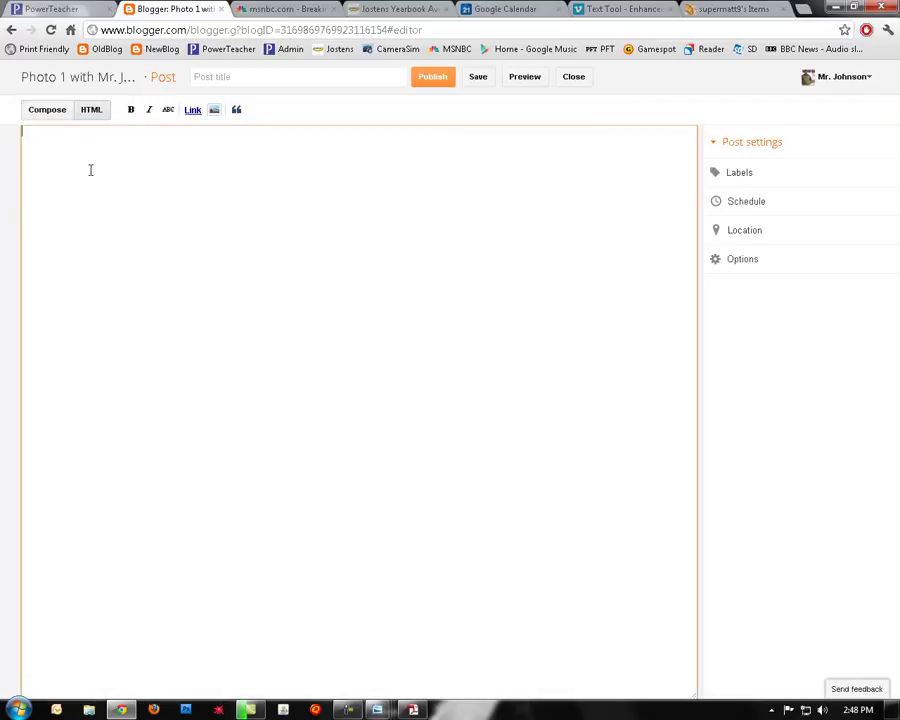
{"action": "right_click", "coordinate": [75, 153]}
{"action": "left_click", "coordinate": [112, 228]}
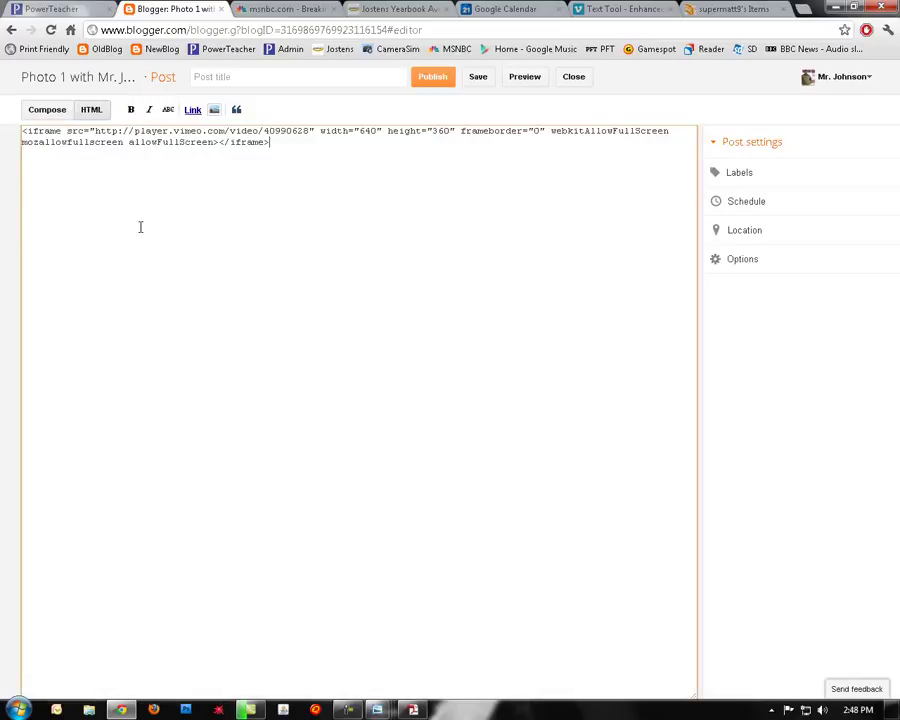
- Check the embedded video in the compose and HTML views, and publish the post without a title
{"action": "left_click", "coordinate": [40, 109]}
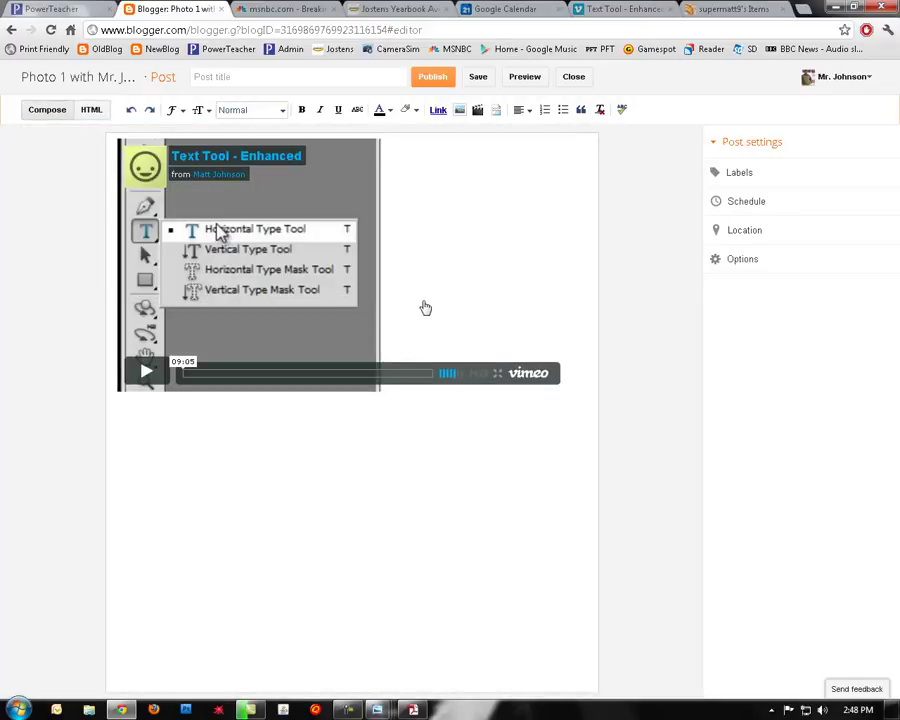
{"action": "left_click", "coordinate": [91, 110]}
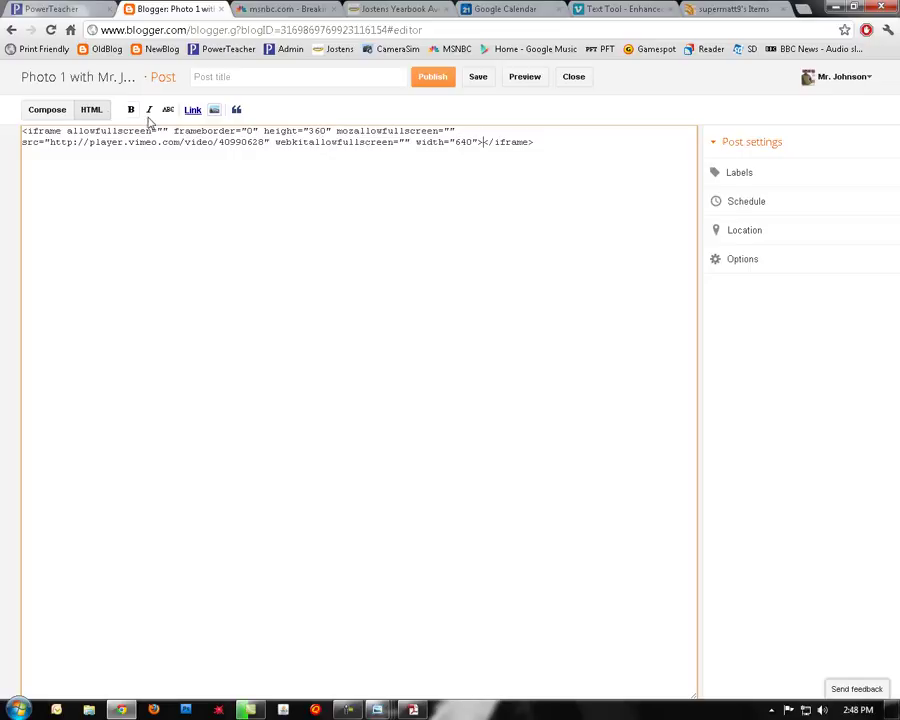
{"action": "left_click", "coordinate": [45, 116]}
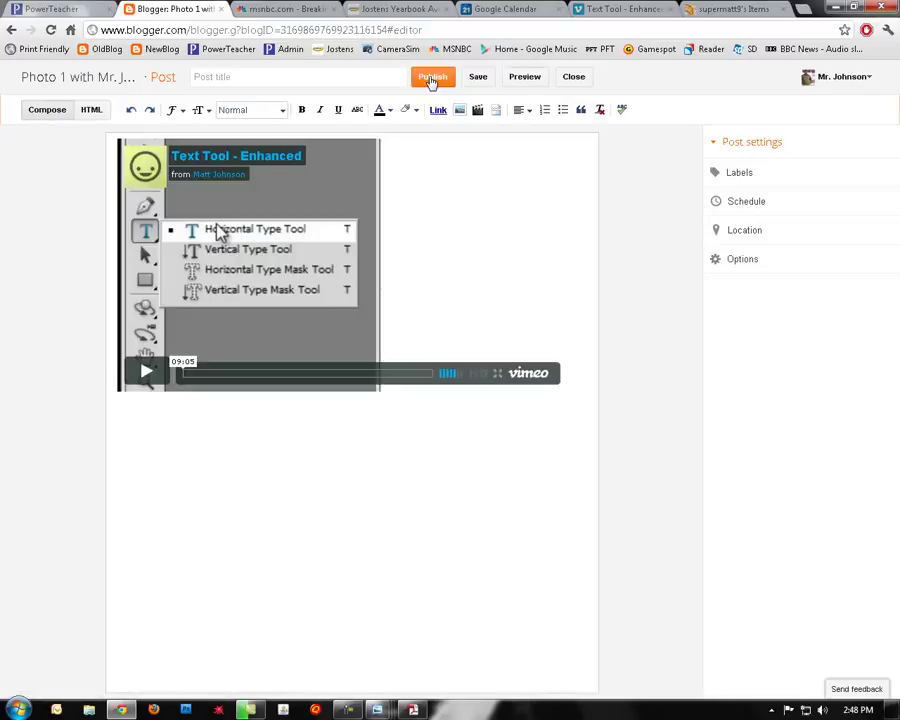
{"action": "left_click", "coordinate": [432, 78]}
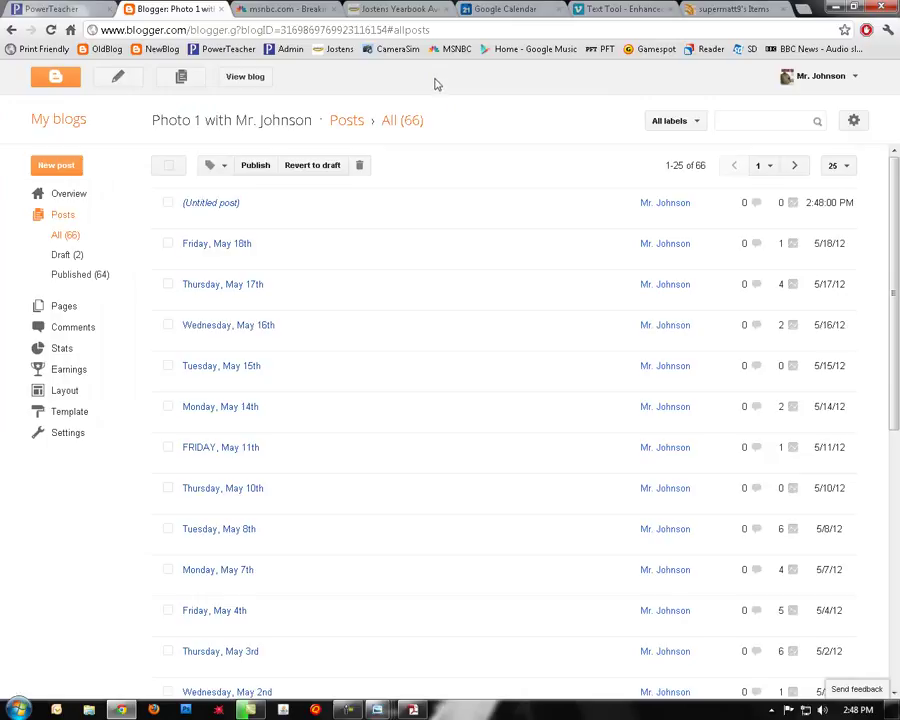
{"action": "left_click", "coordinate": [223, 204]}
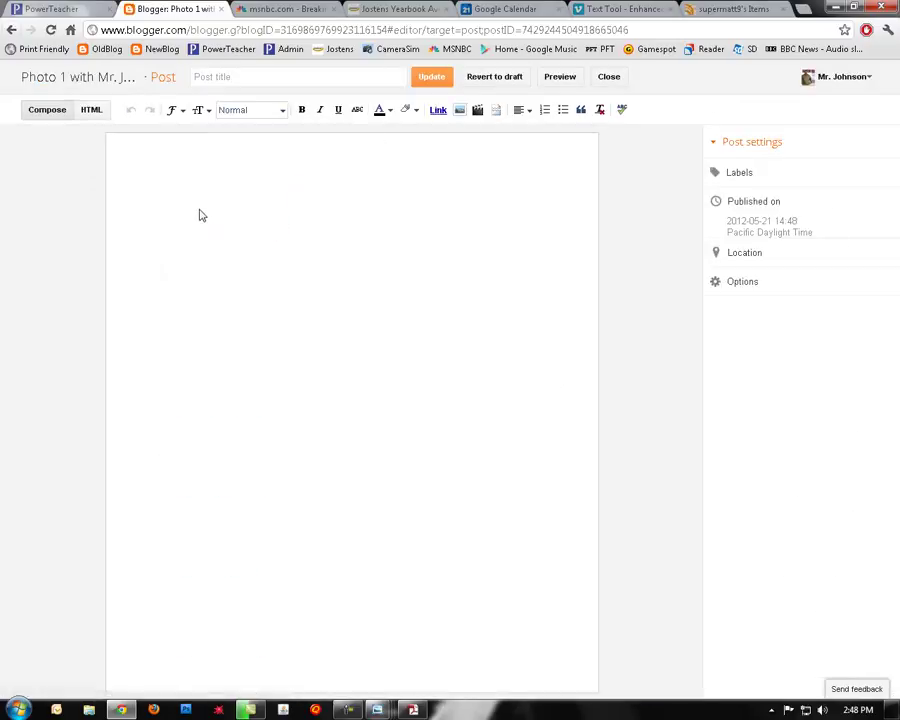
{"action": "left_click", "coordinate": [432, 80]}
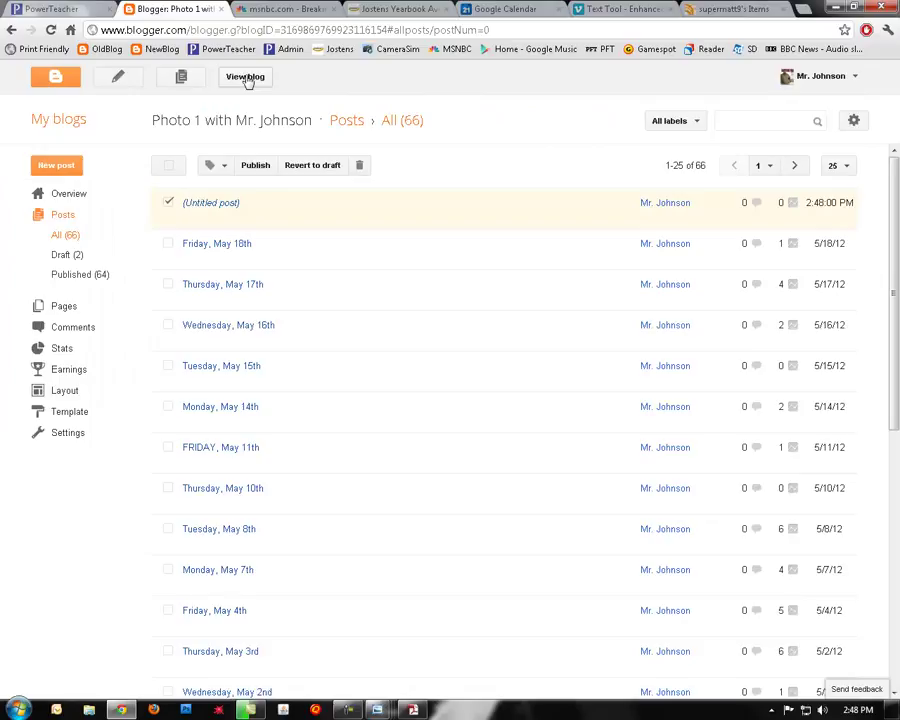
- View the published blog and play the embedded Text Tool - Enhanced video in full screen
{"action": "left_click", "coordinate": [246, 79]}
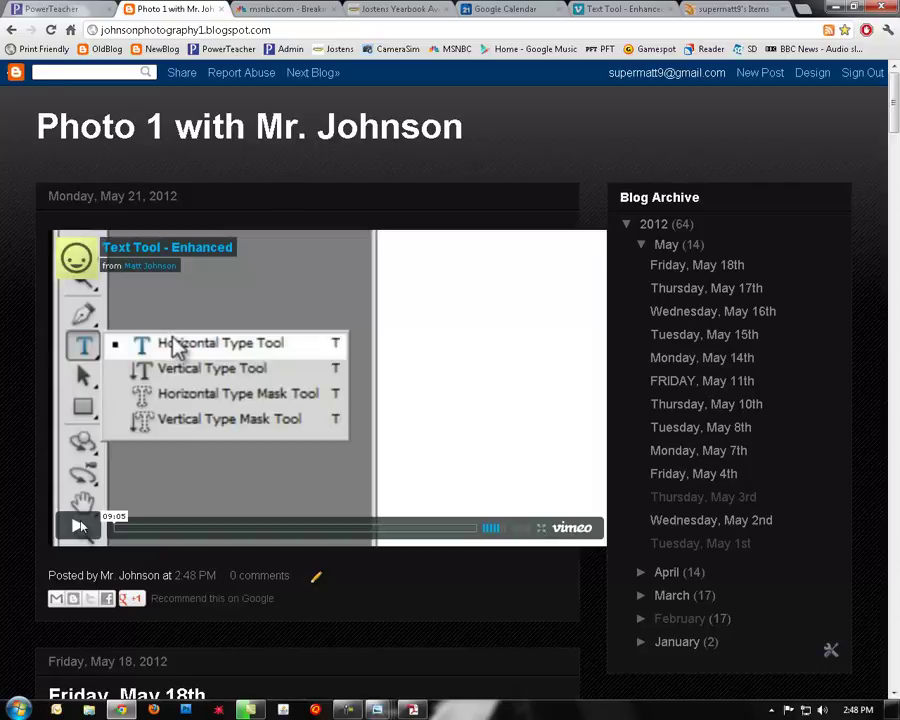
{"action": "left_click", "coordinate": [76, 526]}
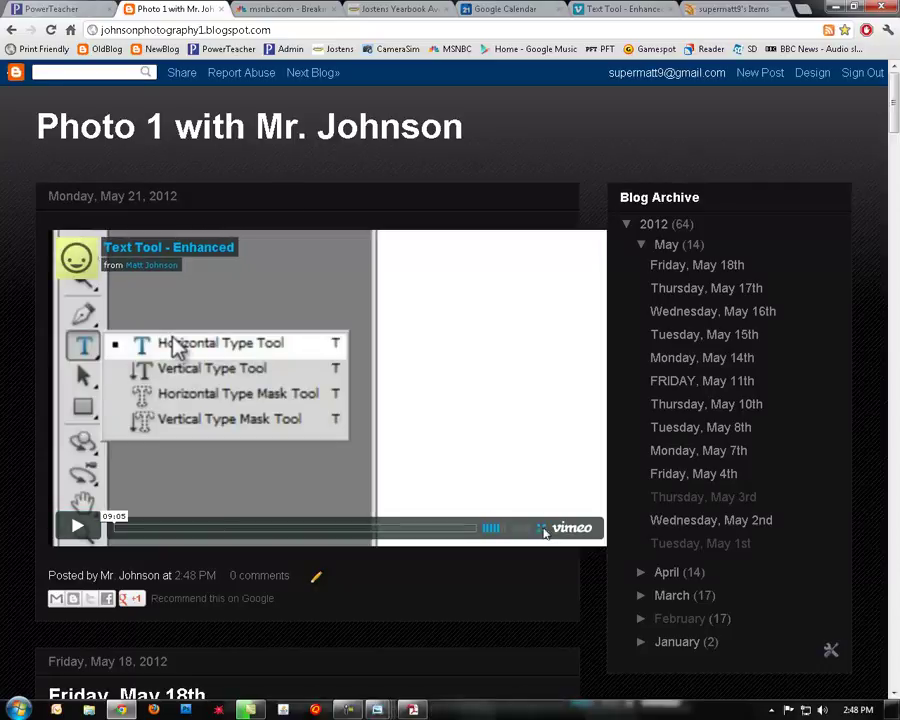
{"action": "left_click", "coordinate": [541, 531]}
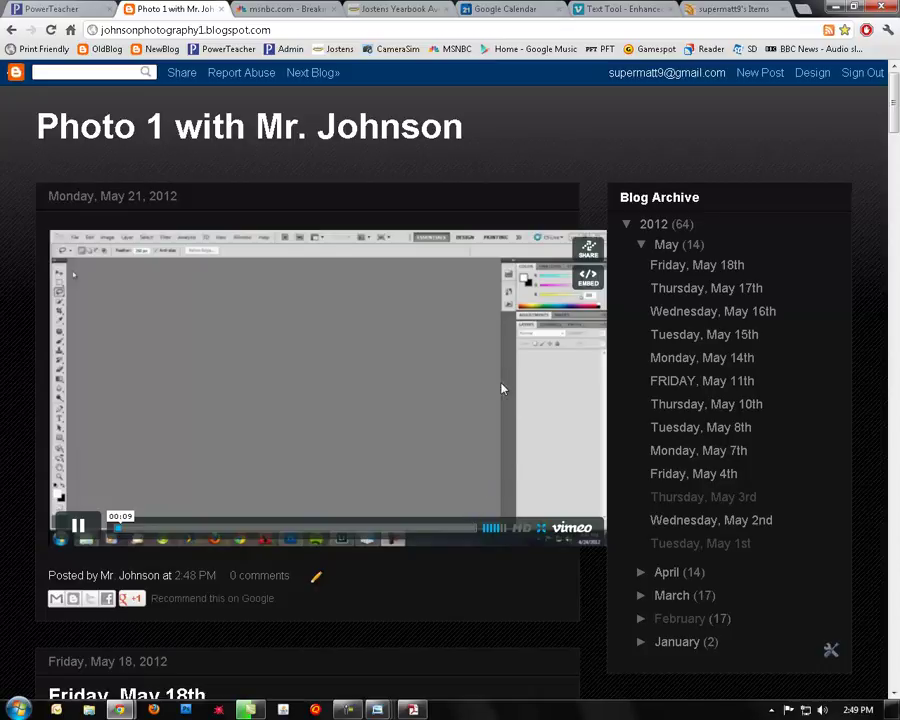
- Look through the blog's recent posts down to Friday, May 11th and open the older posts
{"action": "scroll", "coordinate": [484, 362], "scroll_direction": "down", "scroll_amount": 3}
{"action": "scroll", "coordinate": [472, 416], "scroll_direction": "down", "scroll_amount": 15}
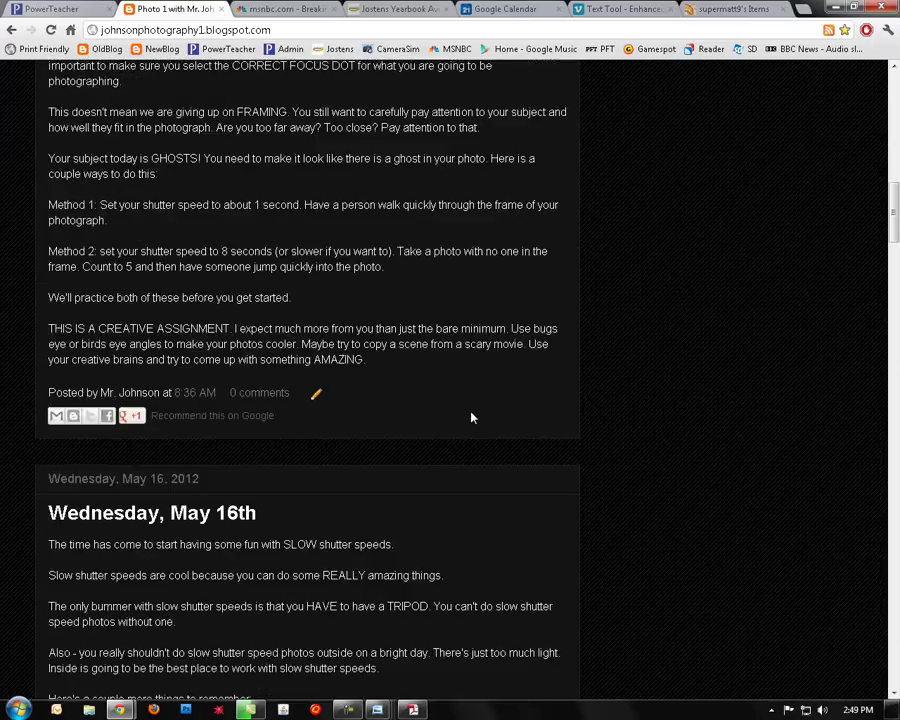
{"action": "scroll", "coordinate": [472, 420], "scroll_direction": "down", "scroll_amount": 15}
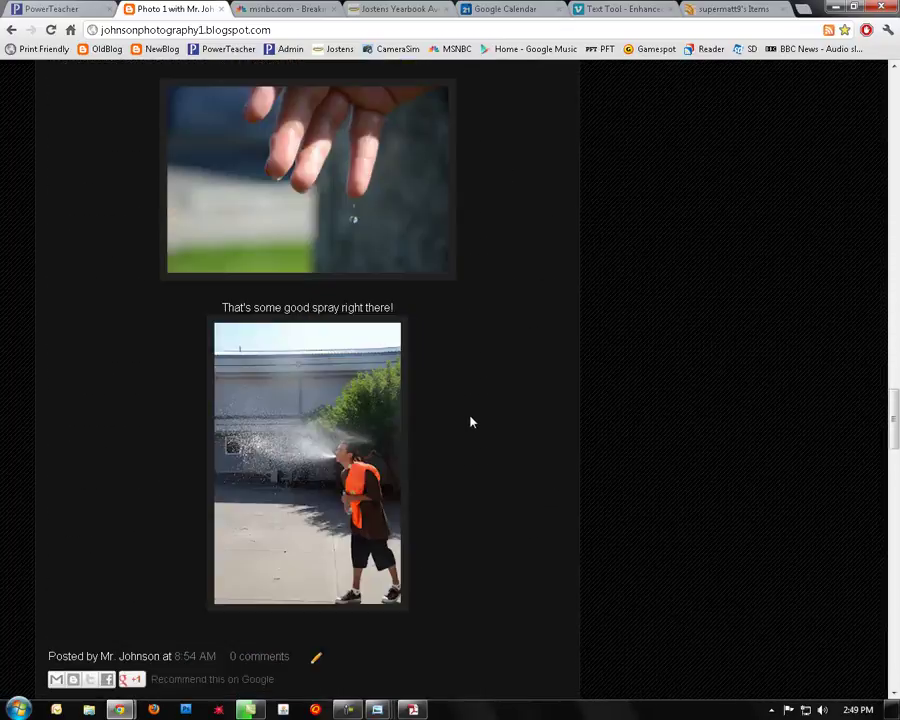
{"action": "scroll", "coordinate": [482, 400], "scroll_direction": "down", "scroll_amount": 8}
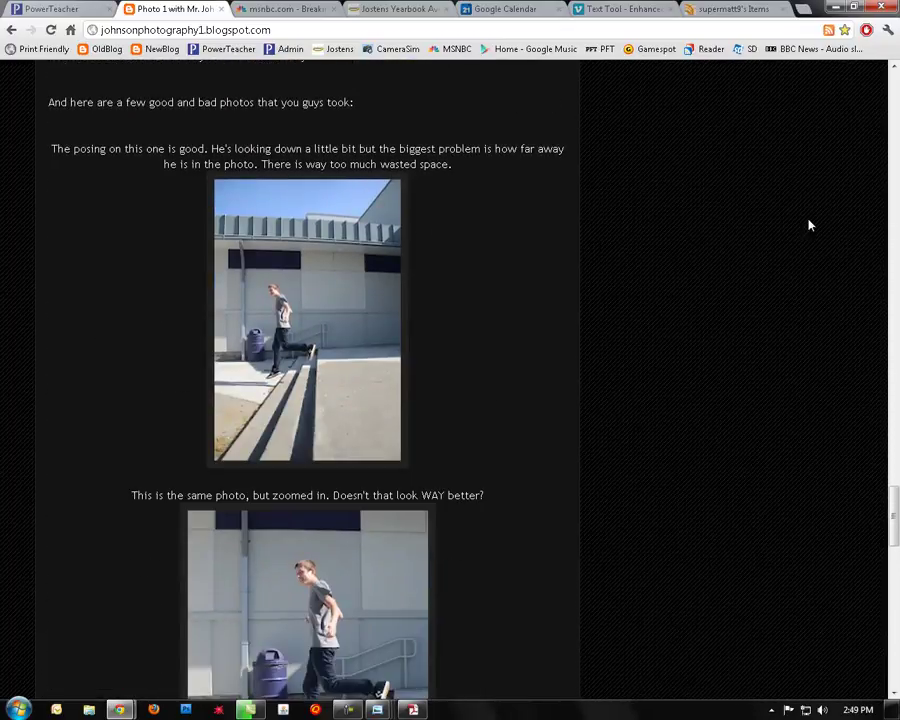
{"action": "scroll", "coordinate": [894, 530], "scroll_direction": "down", "scroll_amount": 1}
{"action": "left_click_drag", "start_coordinate": [894, 530], "coordinate": [893, 668]}
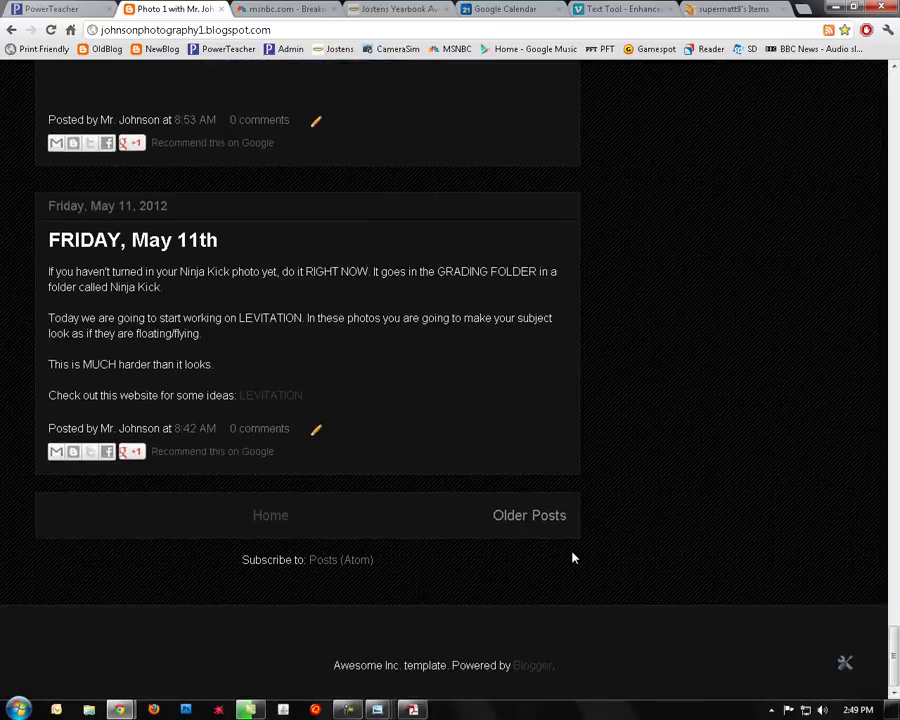
{"action": "left_click", "coordinate": [546, 516]}
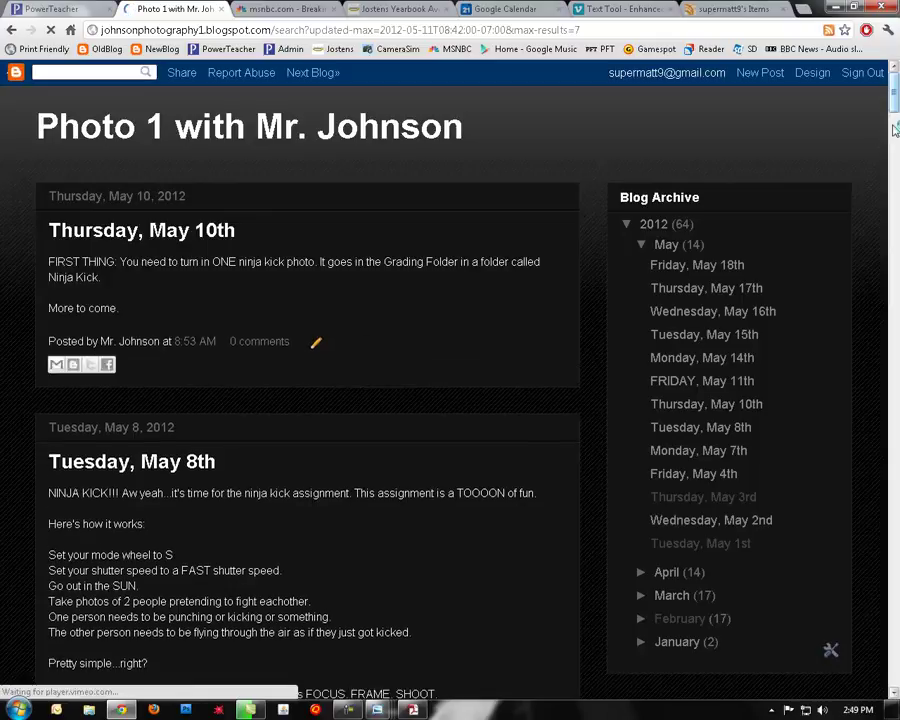
- Examine the embedded assignment videos in the Monday, May 7th post, from Text Tool through Four People
{"action": "scroll", "coordinate": [896, 112], "scroll_direction": "down", "scroll_amount": 1}
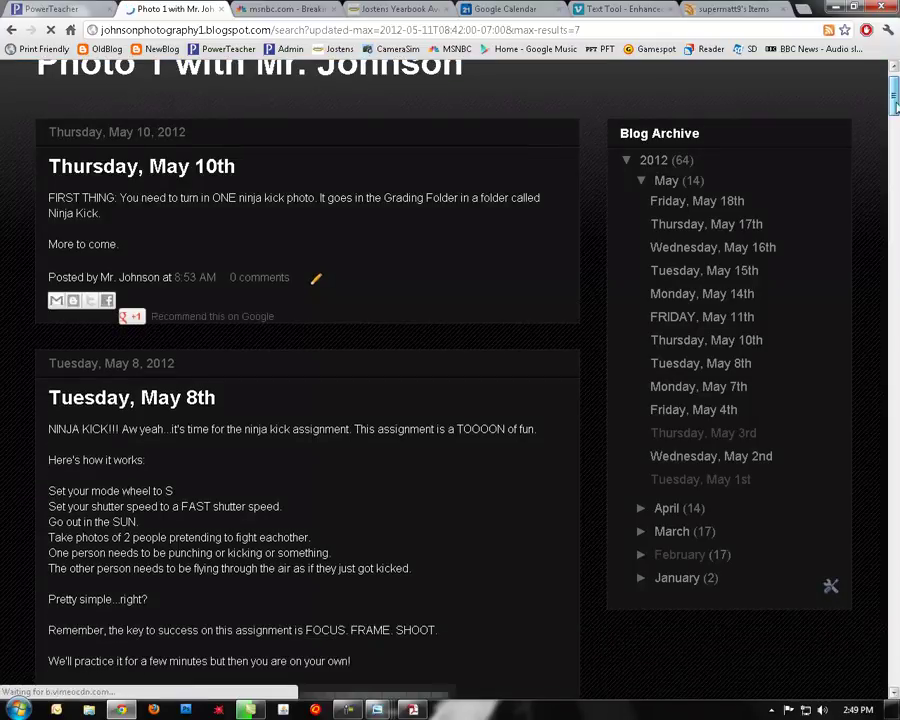
{"action": "scroll", "coordinate": [894, 151], "scroll_direction": "down", "scroll_amount": 5}
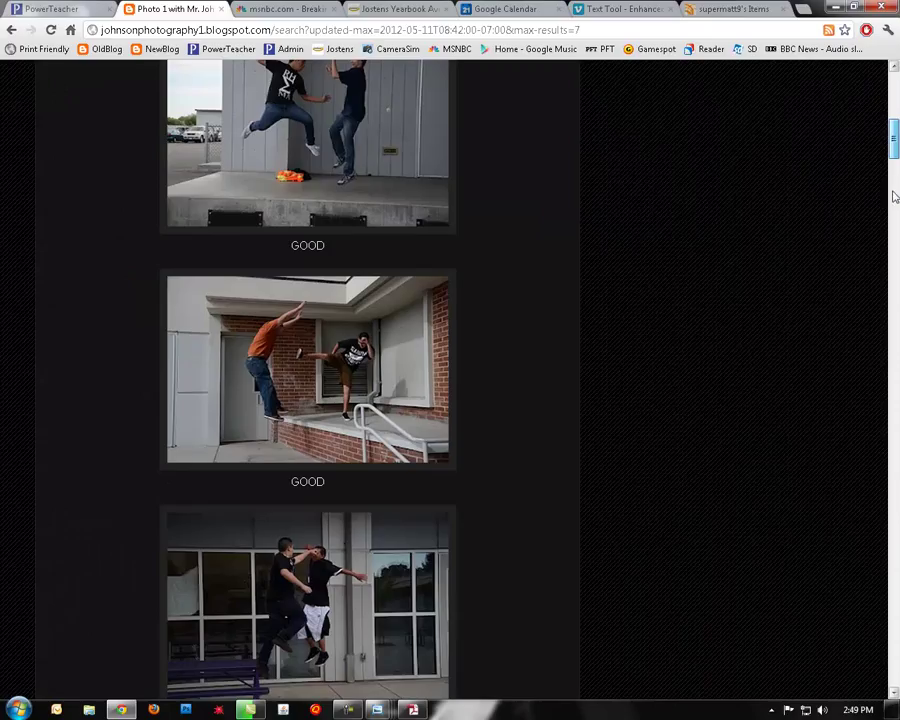
{"action": "scroll", "coordinate": [772, 244], "scroll_direction": "down", "scroll_amount": 5}
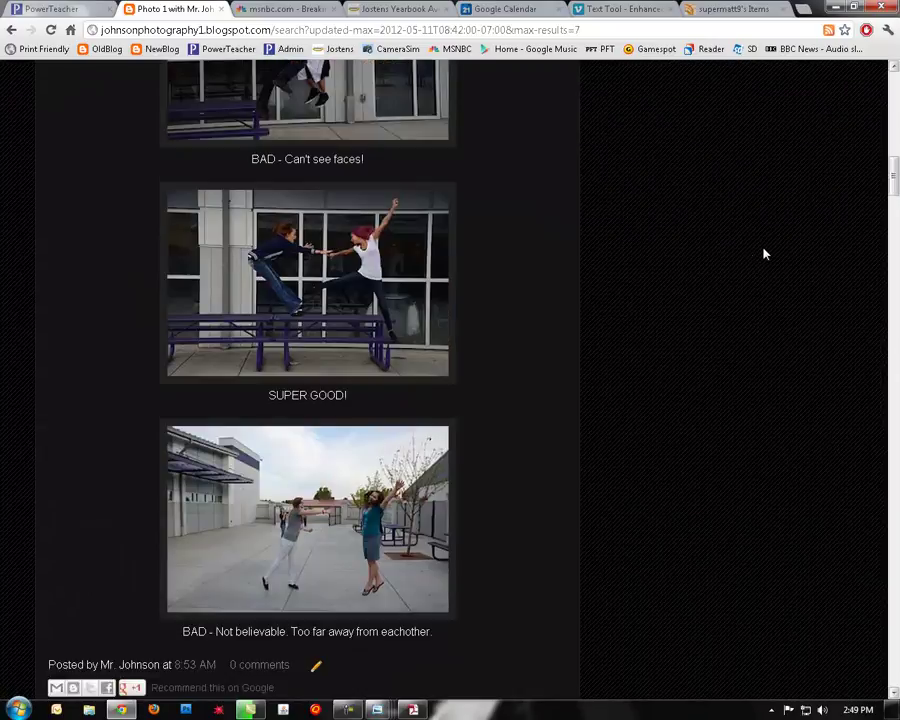
{"action": "scroll", "coordinate": [876, 322], "scroll_direction": "down", "scroll_amount": 10}
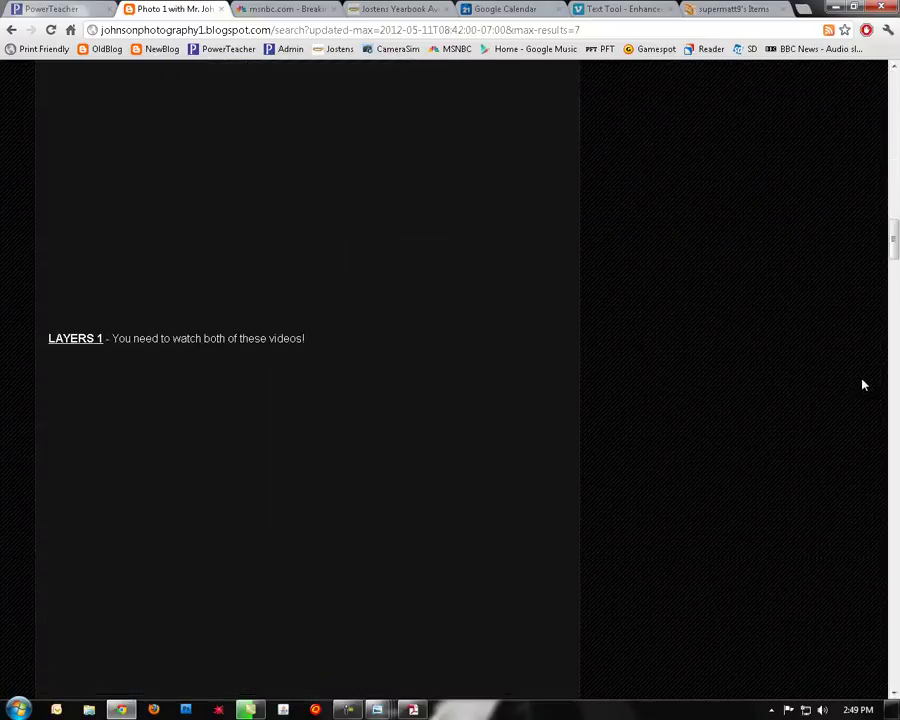
{"action": "scroll", "coordinate": [864, 382], "scroll_direction": "up", "scroll_amount": 2}
{"action": "scroll", "coordinate": [862, 384], "scroll_direction": "up", "scroll_amount": 1}
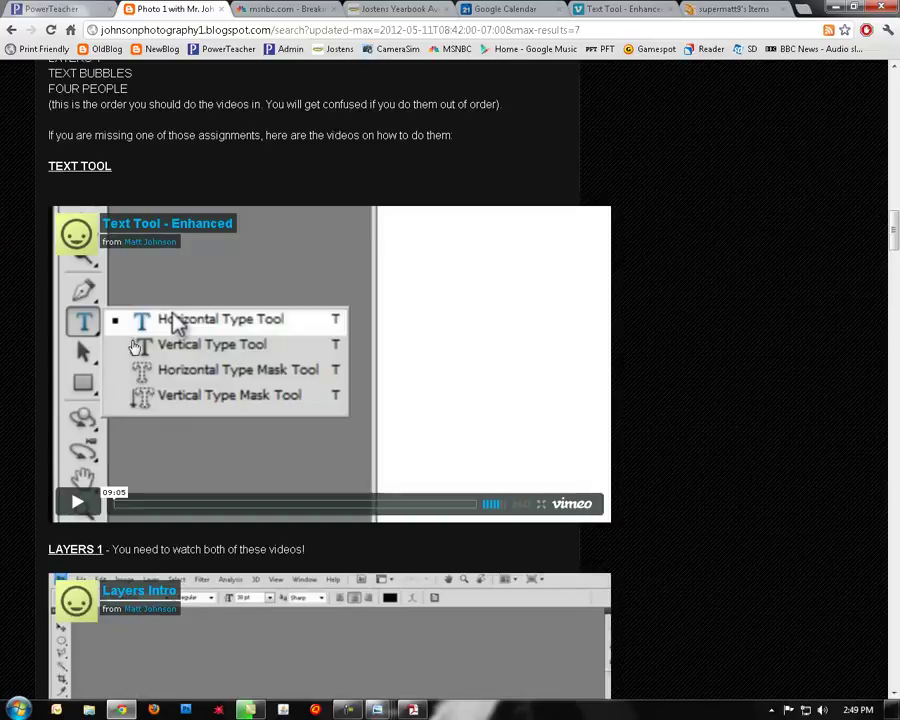
{"action": "scroll", "coordinate": [125, 452], "scroll_direction": "down", "scroll_amount": 3}
{"action": "scroll", "coordinate": [127, 400], "scroll_direction": "down", "scroll_amount": 8}
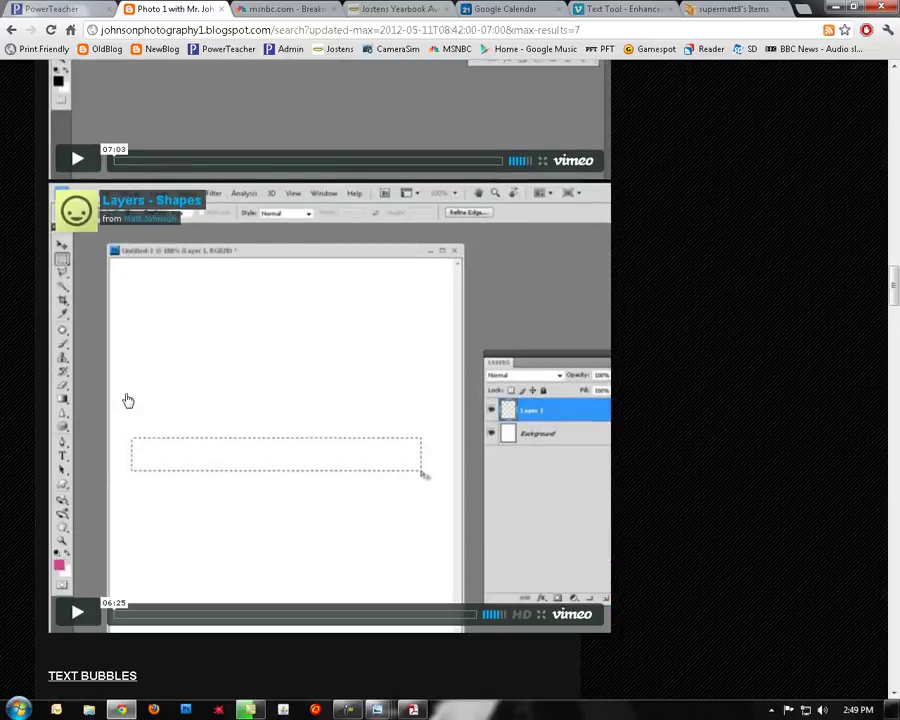
{"action": "scroll", "coordinate": [127, 400], "scroll_direction": "down", "scroll_amount": 7}
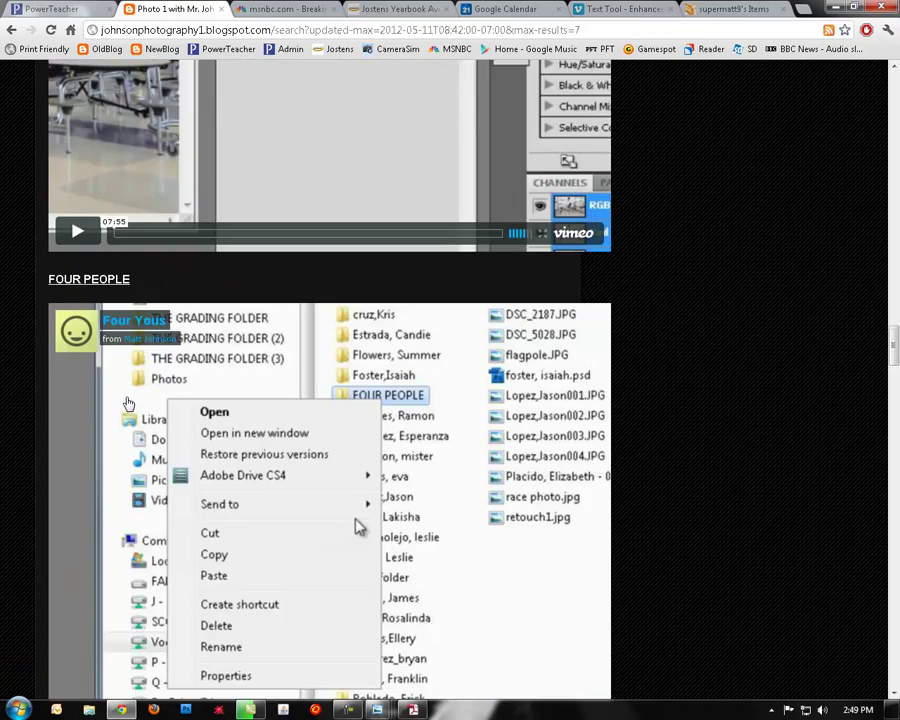
{"action": "scroll", "coordinate": [128, 403], "scroll_direction": "down", "scroll_amount": 3}
{"action": "scroll", "coordinate": [133, 400], "scroll_direction": "up", "scroll_amount": 20}
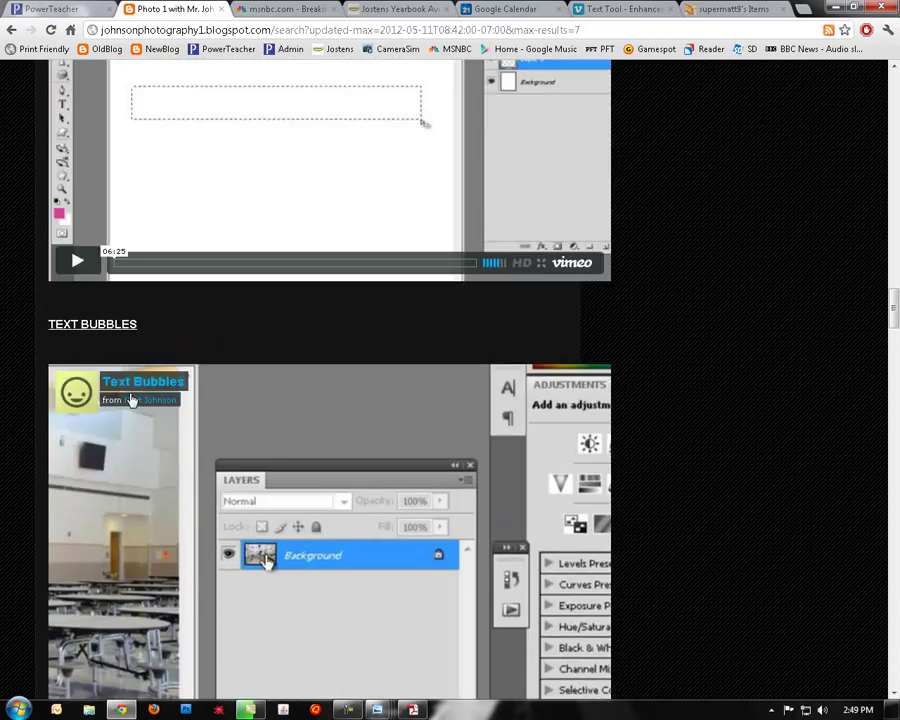
{"action": "scroll", "coordinate": [132, 393], "scroll_direction": "up", "scroll_amount": 15}
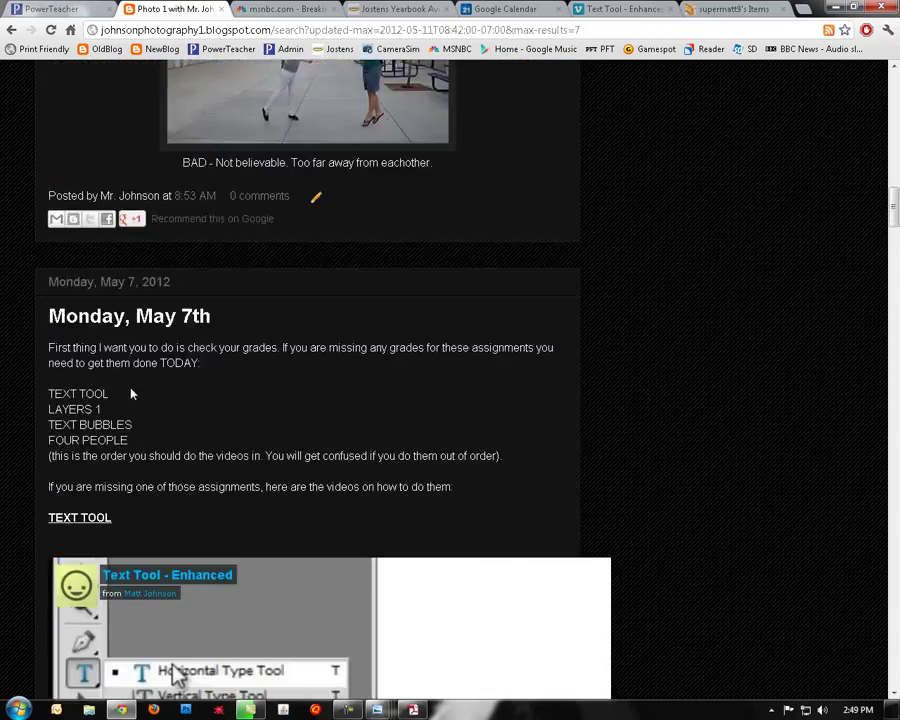